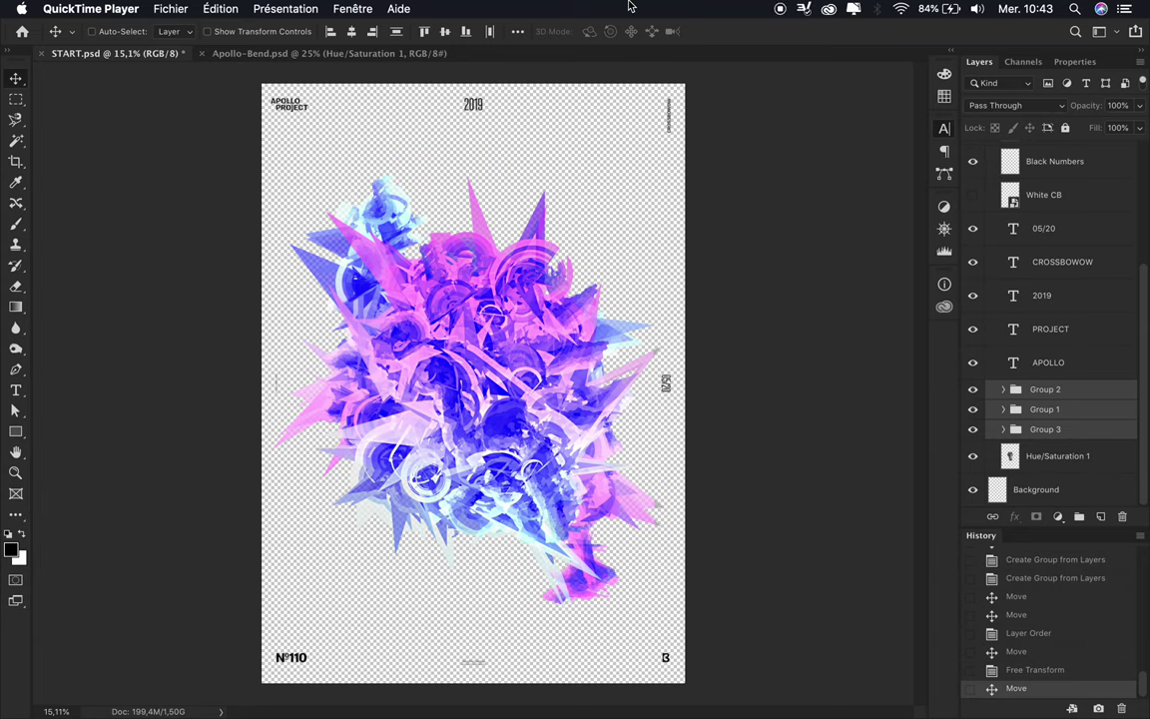
# - Cover the whole poster with a white rectangle and select the three art groups
pyautogui.press('u')
pyautogui.moveTo(258, 82); pyautogui.dragTo(687, 687)
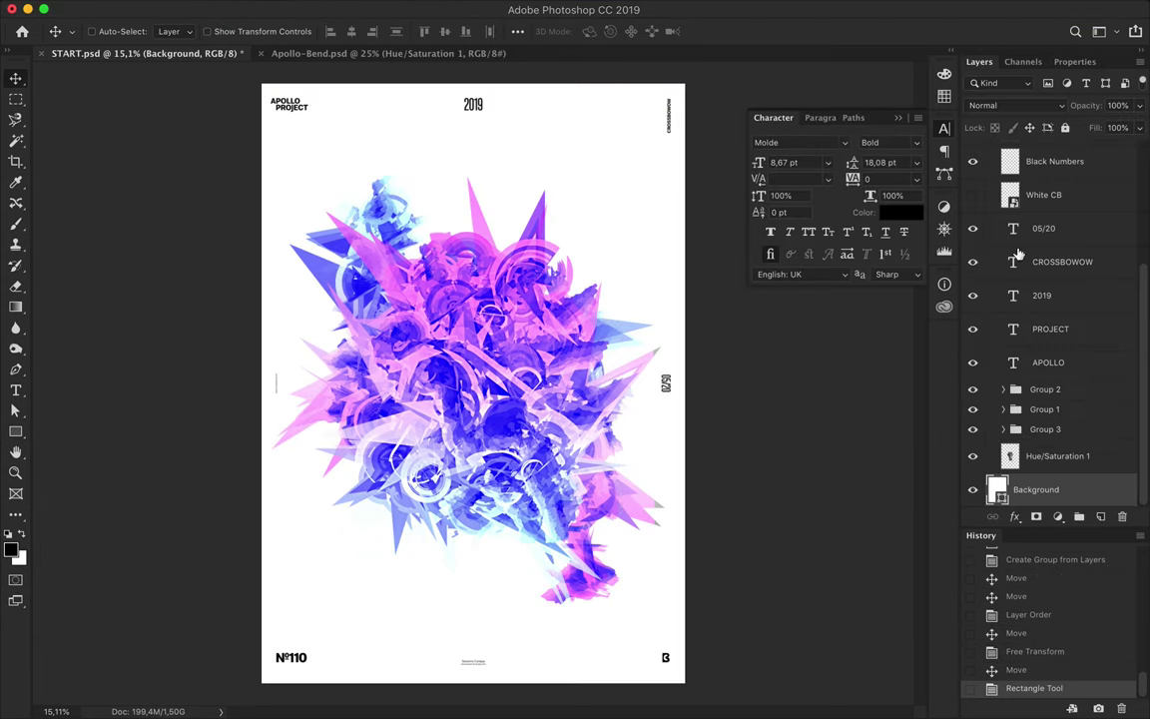
pyautogui.click(1046, 390)
pyautogui.keyDown('shift'); pyautogui.click(1045, 429); pyautogui.keyUp('shift')
# - Scale the explosion art groups up from the top edge and shift them down the poster
pyautogui.hotkey('ctrl', 't')
pyautogui.moveTo(465, 98); pyautogui.dragTo(465, 40)
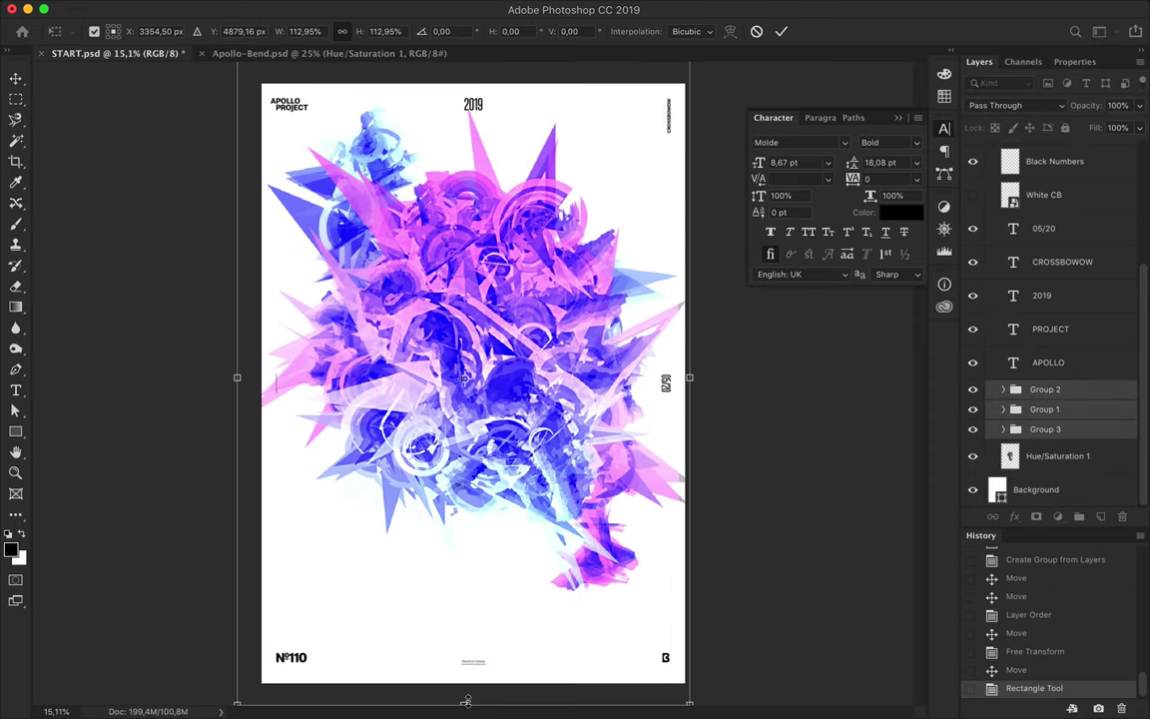
pyautogui.scroll(-1, 469, 399)
pyautogui.moveTo(504, 380); pyautogui.dragTo(509, 429)
pyautogui.press('Return')
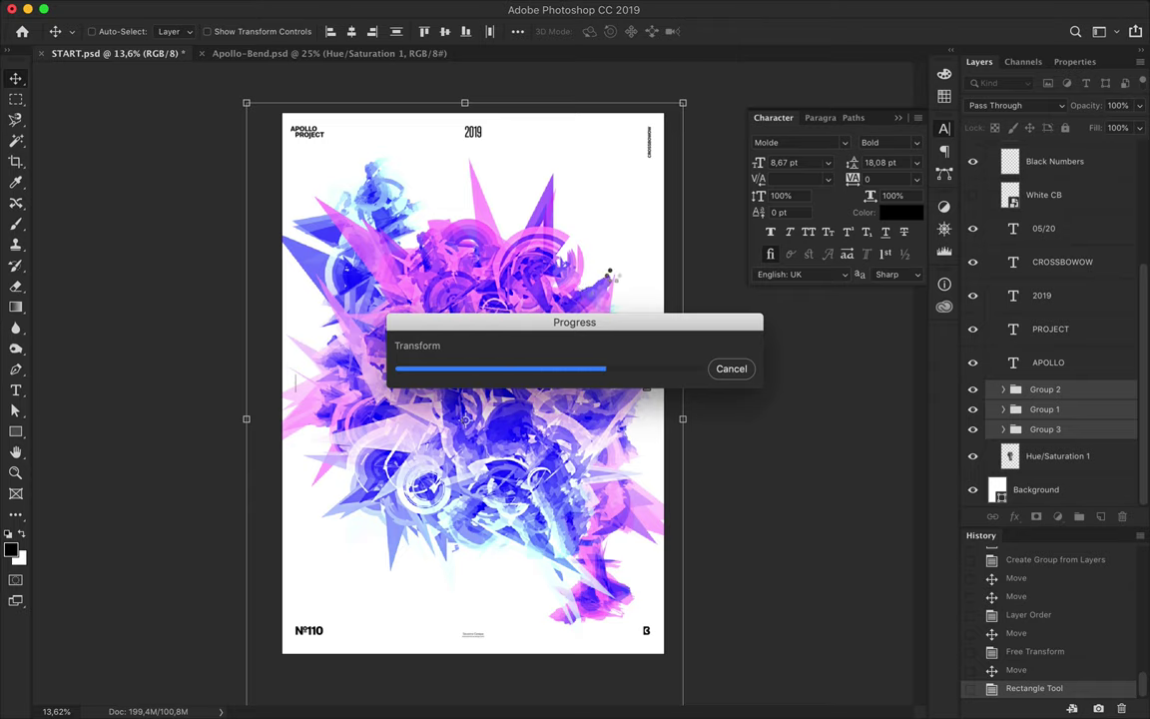
# - Move the progress window aside and reorder the layers in the stack
pyautogui.moveTo(612, 321)
pyautogui.mouseDown()
pyautogui.moveTo(508, 320)
pyautogui.moveTo(509, 465)
pyautogui.mouseUp()
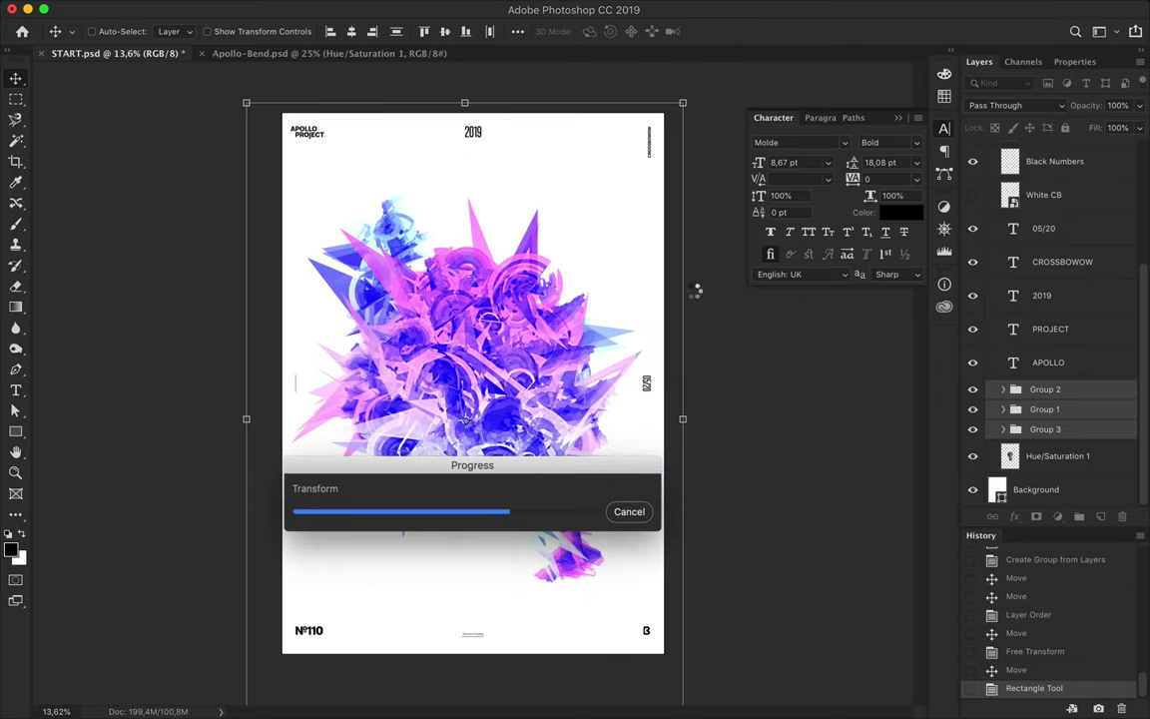
pyautogui.moveTo(569, 468)
pyautogui.mouseDown()
pyautogui.moveTo(799, 264)
pyautogui.moveTo(525, 405)
pyautogui.moveTo(711, 197)
pyautogui.moveTo(696, 426)
pyautogui.moveTo(436, 321)
pyautogui.mouseUp()
pyautogui.moveTo(1041, 462); pyautogui.dragTo(1028, 419)
# - Copy the art layers inside Group 2 and merge the copies, including Layer 1 copy 6
pyautogui.moveTo(1014, 462); pyautogui.dragTo(991, 149)
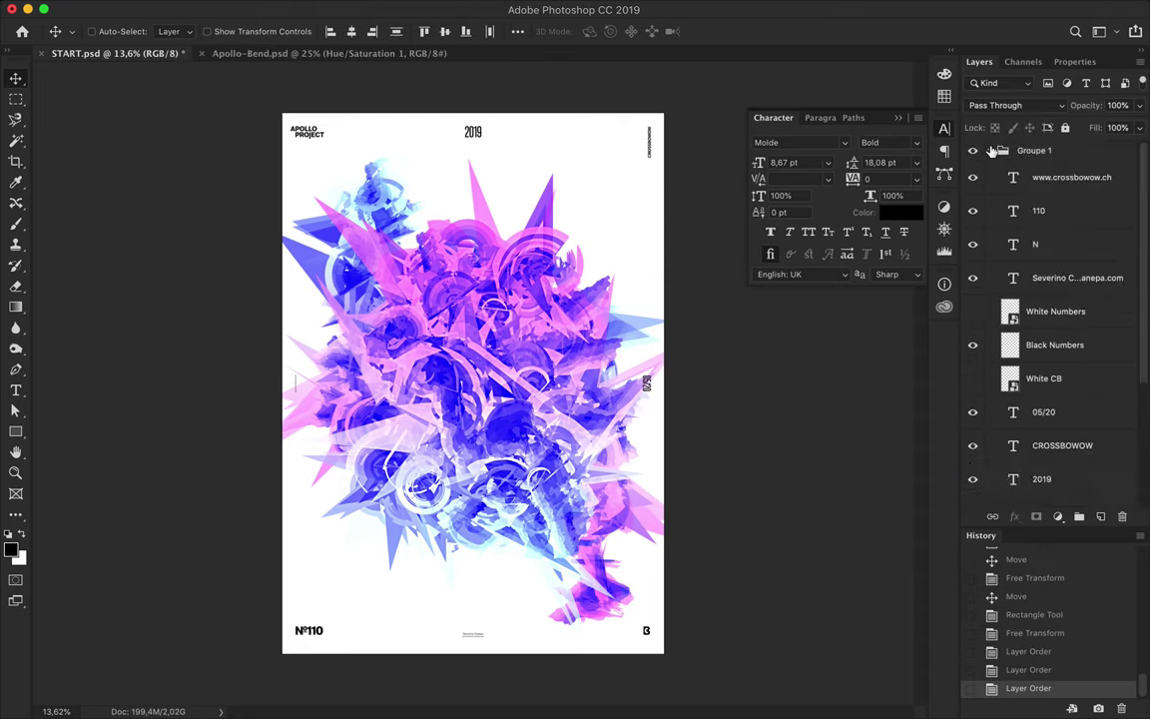
pyautogui.click(991, 150)
pyautogui.click(1064, 377)
pyautogui.moveTo(1050, 287)
pyautogui.mouseDown()
pyautogui.moveTo(996, 300)
pyautogui.moveTo(989, 189)
pyautogui.moveTo(1010, 200)
pyautogui.mouseUp()
pyautogui.hotkey('ctrl', 'e')
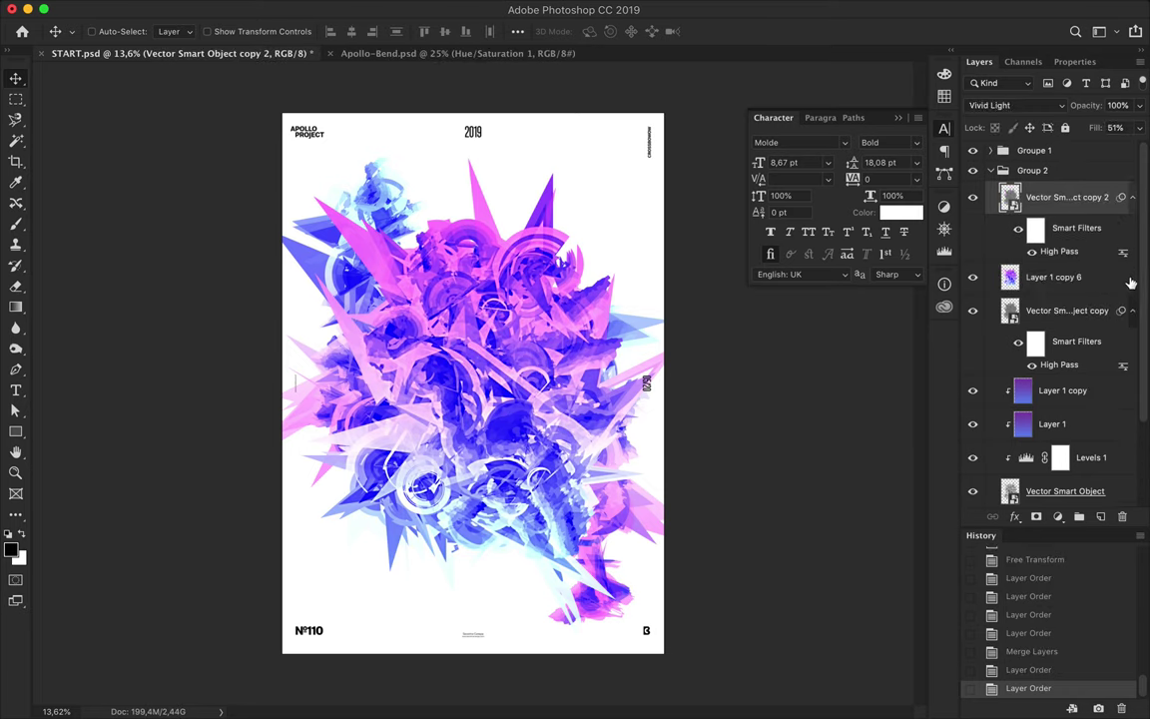
pyautogui.keyDown('shift'); pyautogui.click(1053, 279); pyautogui.keyUp('shift')
pyautogui.hotkey('ctrl', 'e')
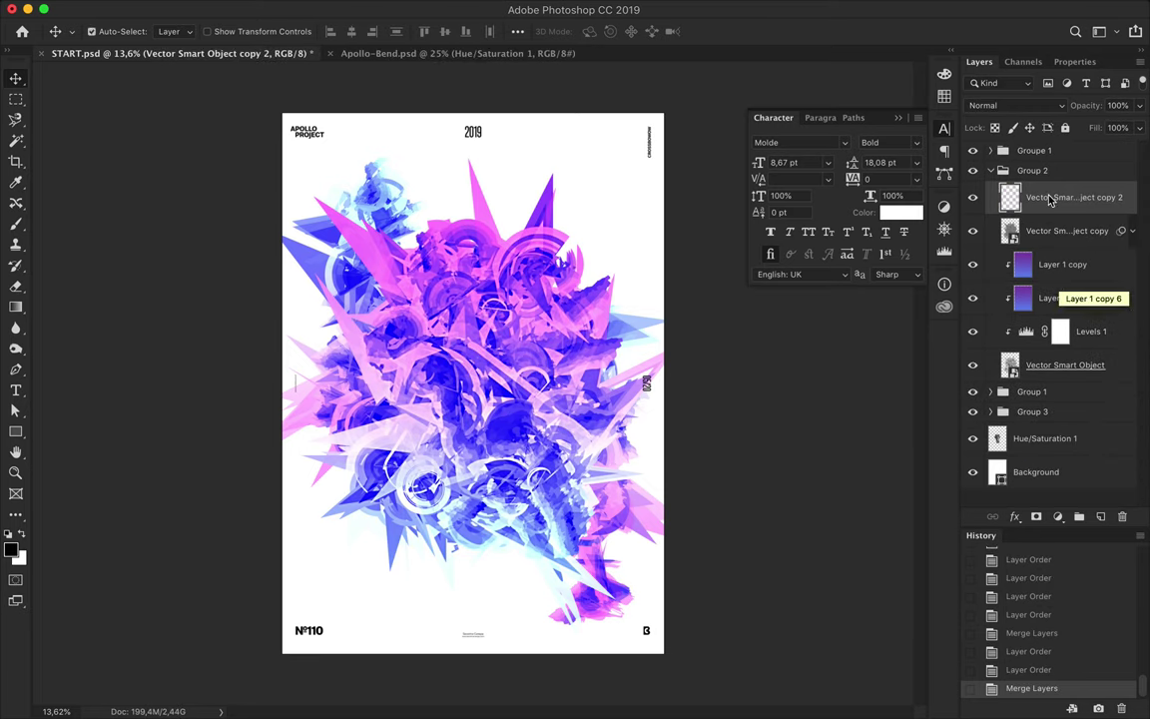
# - Put the merged copy below Vector Smart Object and Gaussian-blur it at radius 108,9
pyautogui.moveTo(1033, 200); pyautogui.dragTo(1038, 379)
pyautogui.click(392, 9)
pyautogui.moveTo(400, 199)
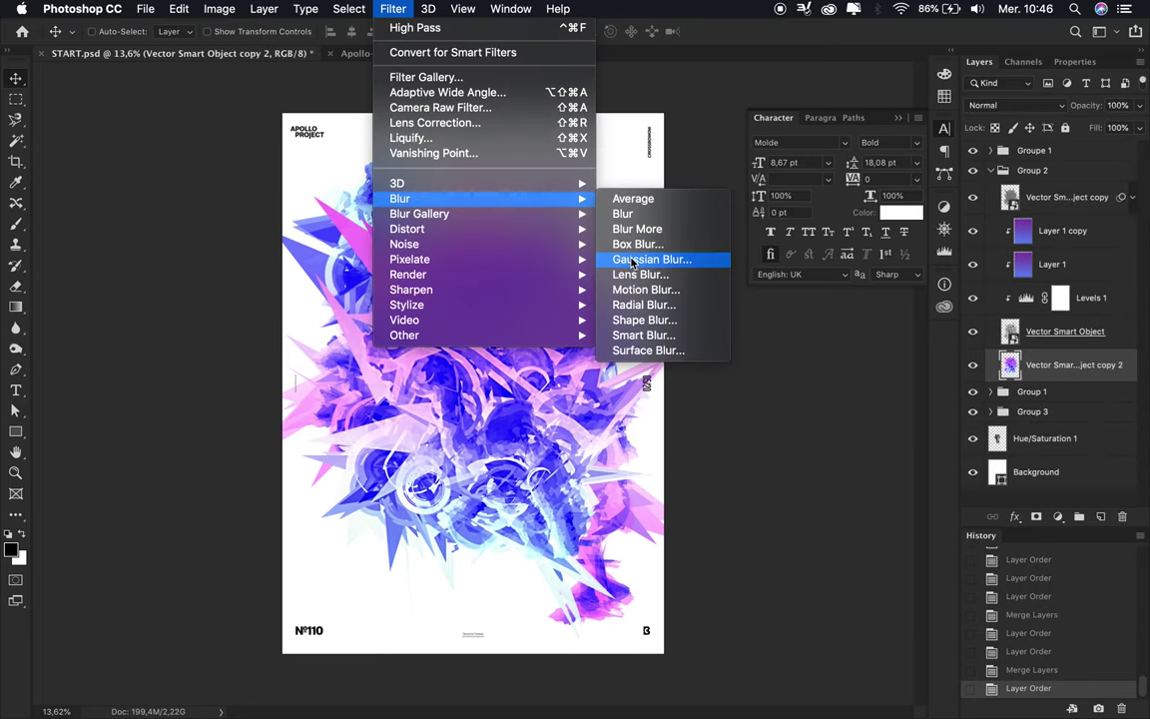
pyautogui.click(632, 260)
pyautogui.moveTo(802, 379)
pyautogui.mouseDown()
pyautogui.moveTo(776, 378)
pyautogui.moveTo(814, 378)
pyautogui.mouseUp()
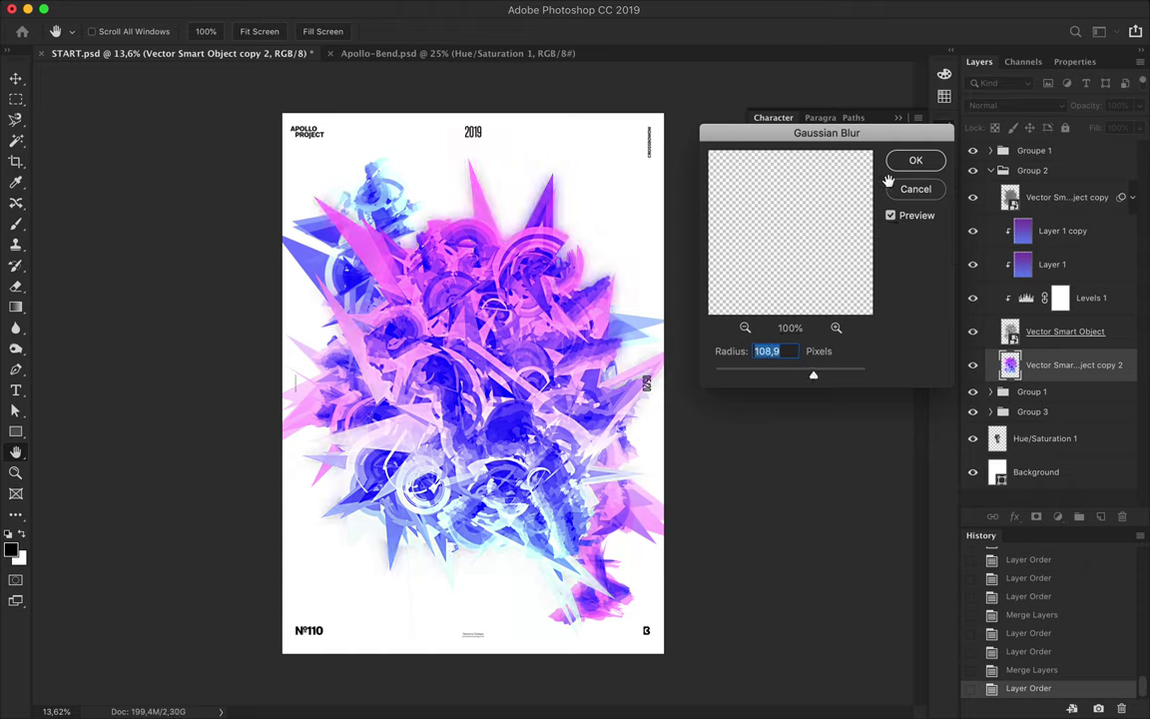
pyautogui.click(916, 162)
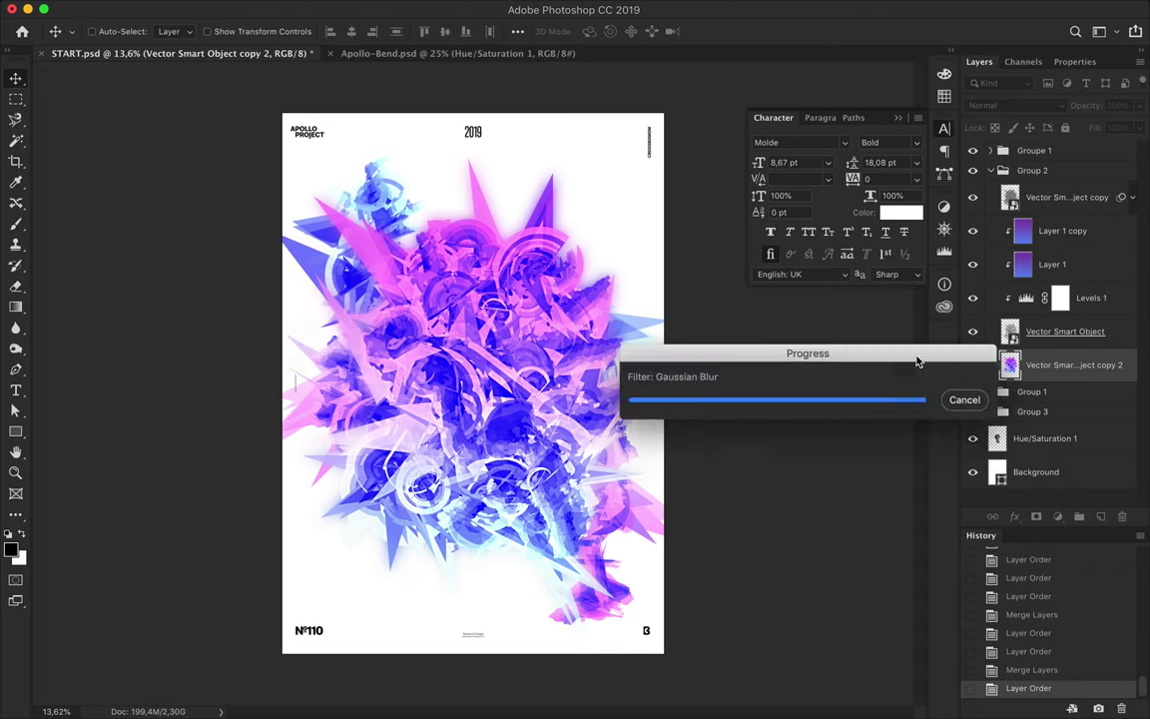
# - Duplicate the Group 2 art layers again and merge the duplicates into one layer
pyautogui.click(1056, 334)
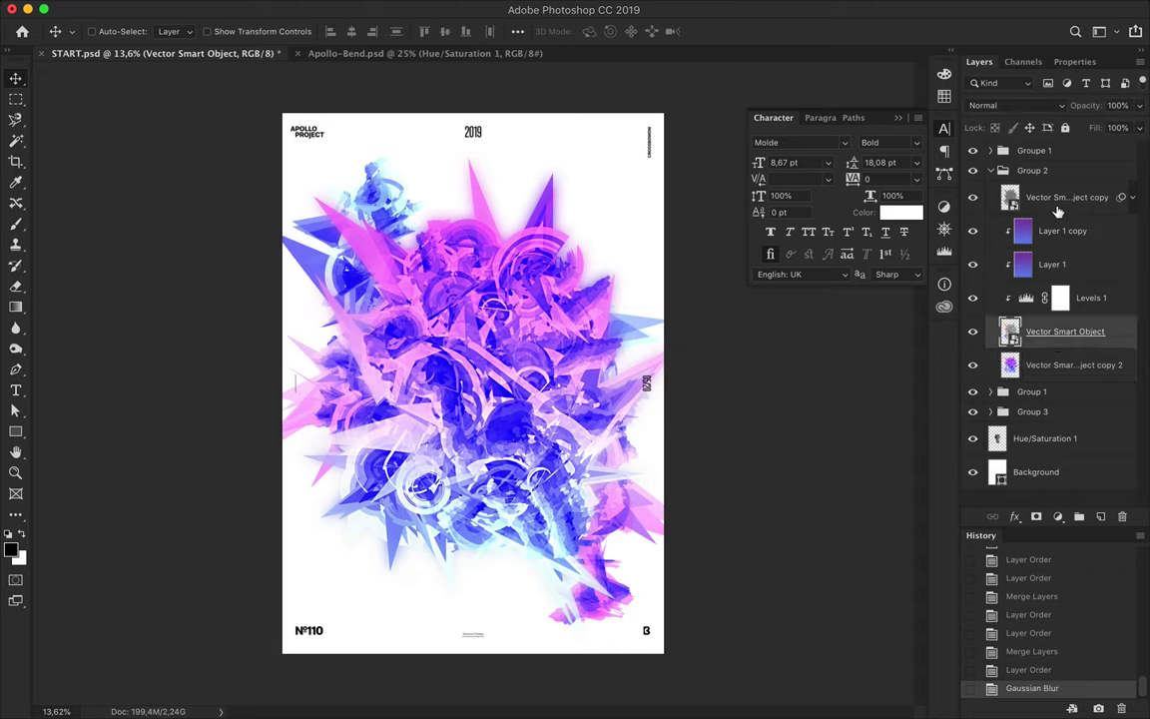
pyautogui.keyDown('shift'); pyautogui.click(1058, 192); pyautogui.keyUp('shift')
pyautogui.hotkey('ctrl', 'j')
pyautogui.hotkey('ctrl', 'e')
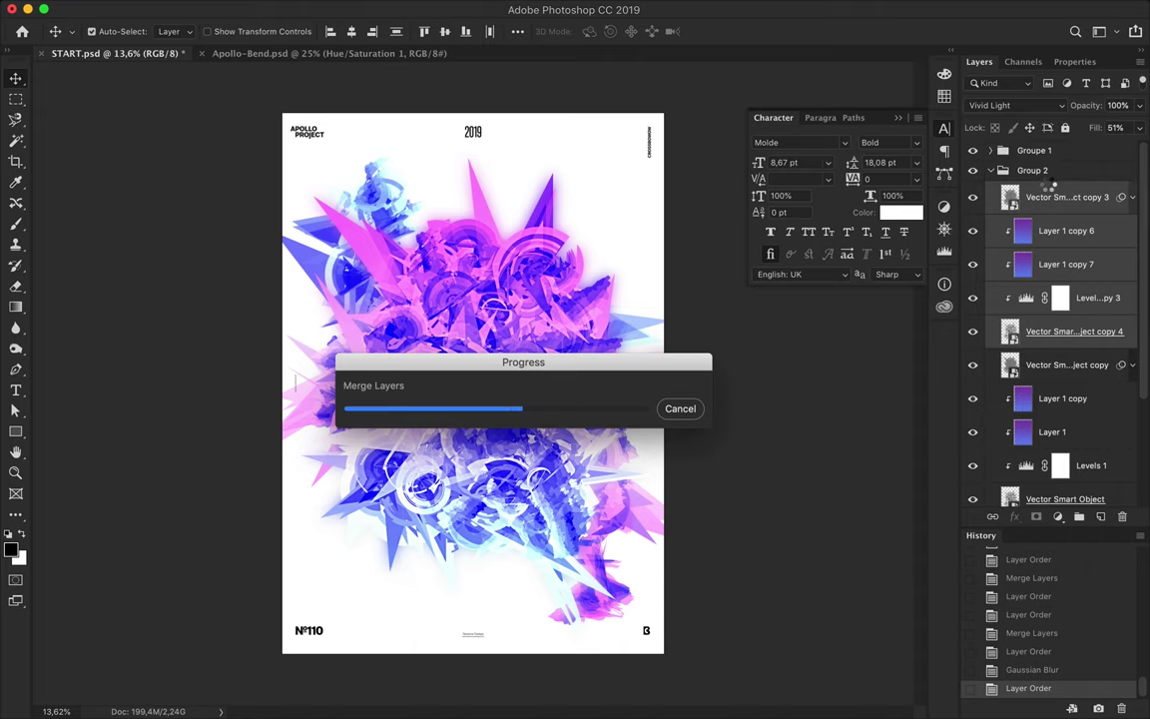
# - Apply Trace Contour to the merged copy with a higher level, tracing the lower edge
pyautogui.click(392, 9)
pyautogui.moveTo(409, 290)
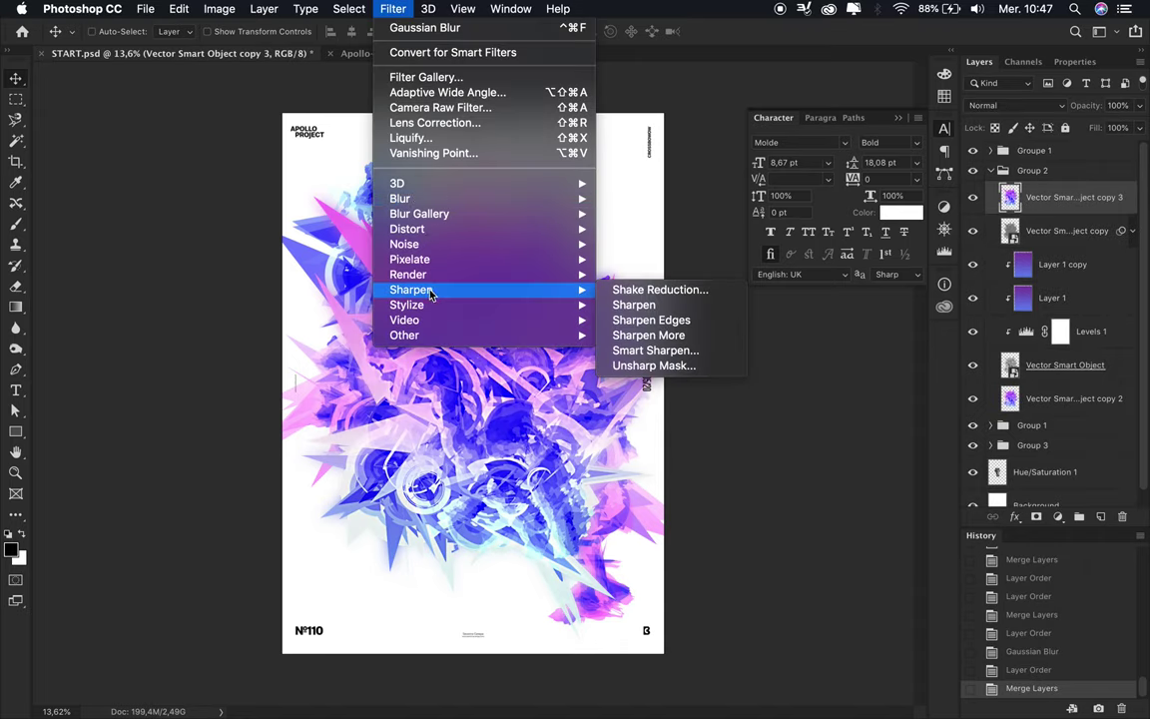
pyautogui.click(629, 311)
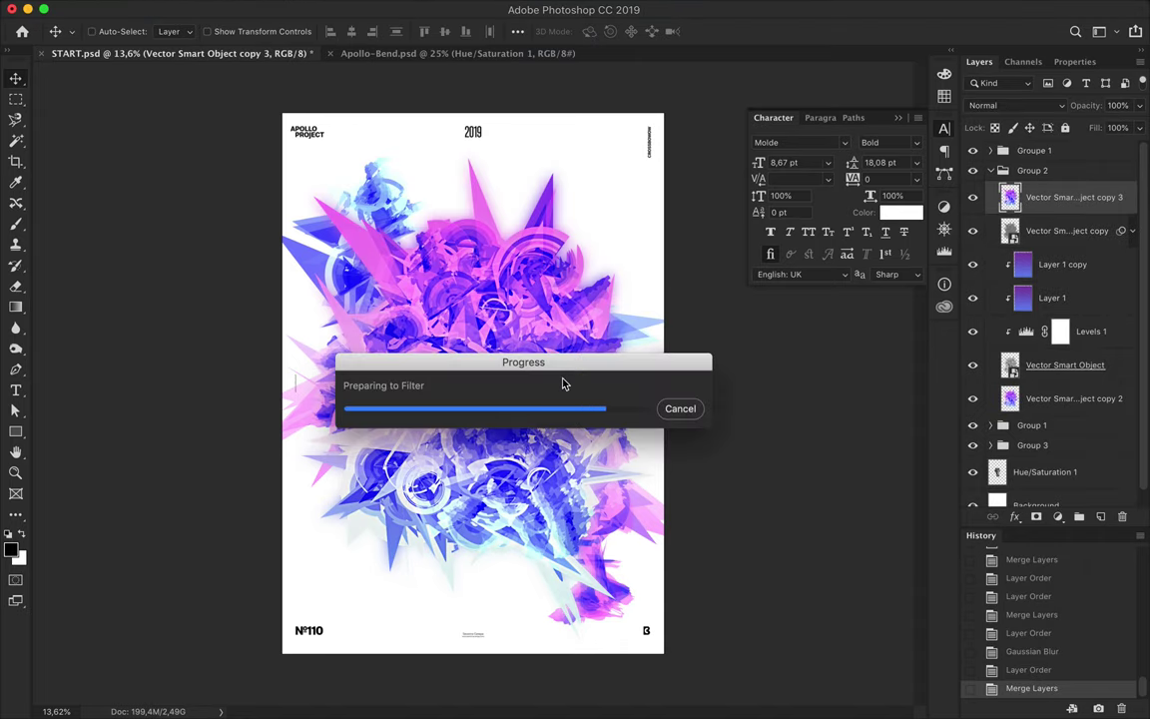
pyautogui.moveTo(95, 259)
pyautogui.mouseDown()
pyautogui.moveTo(141, 257)
pyautogui.moveTo(18, 250)
pyautogui.moveTo(117, 255)
pyautogui.mouseUp()
pyautogui.click(22, 291)
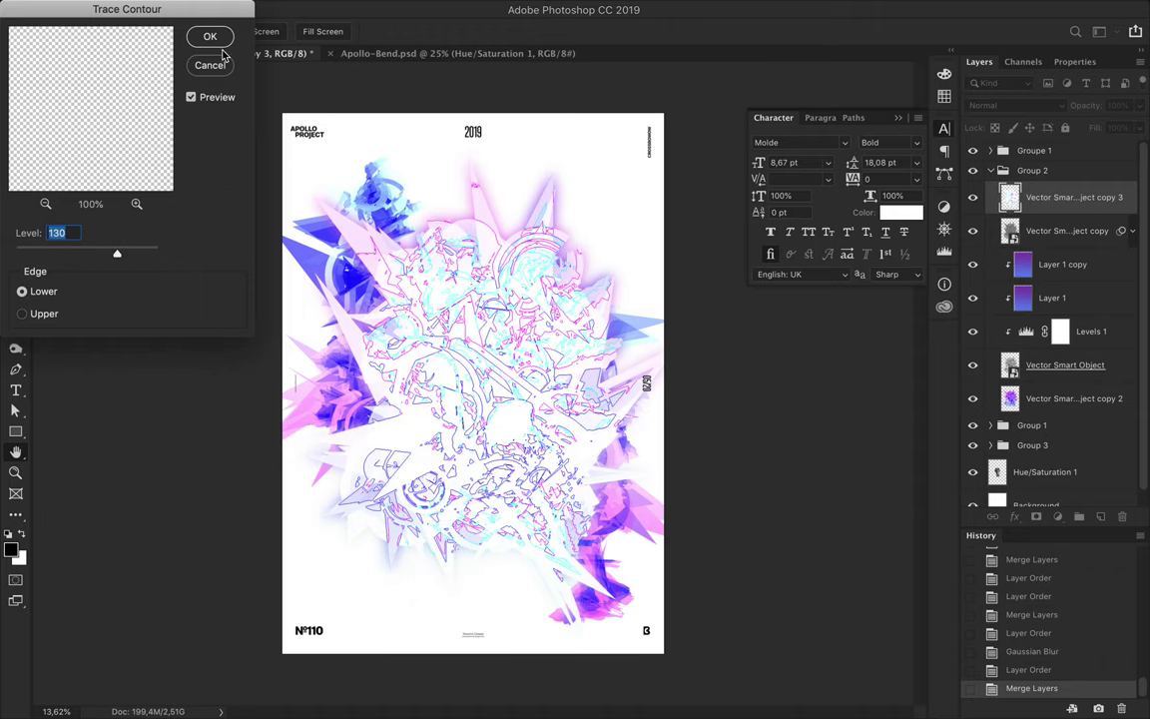
pyautogui.press('Return')
# - Clear the contour copy's white areas with the Magic Wand, then delete the contour layer
pyautogui.click(1017, 105)
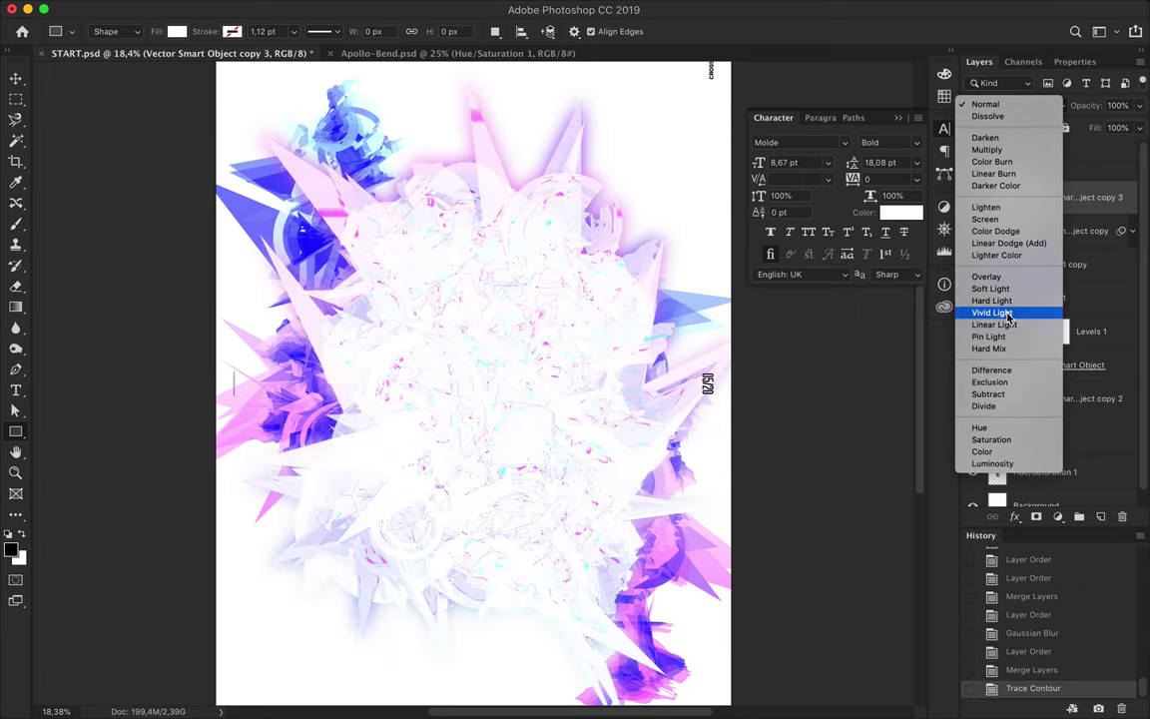
pyautogui.press('Escape')
pyautogui.press('q')
pyautogui.press('q')
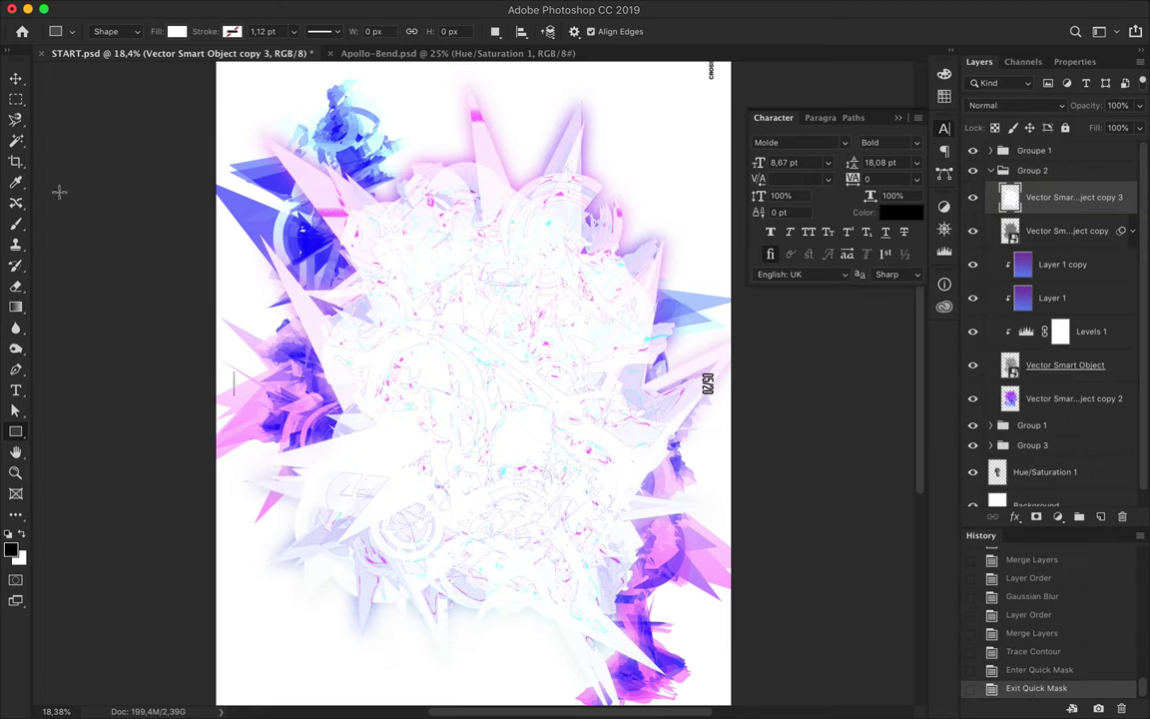
pyautogui.press('w')
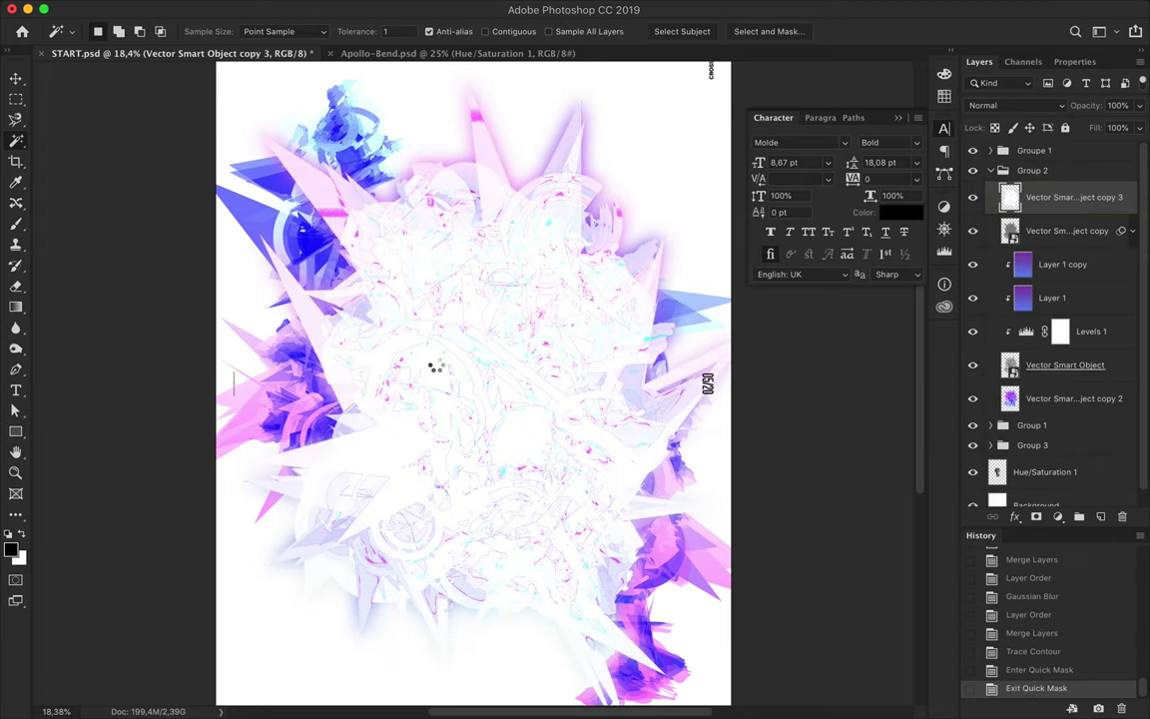
pyautogui.scroll(3, 436, 366)
pyautogui.click(437, 369)
pyautogui.press('Delete')
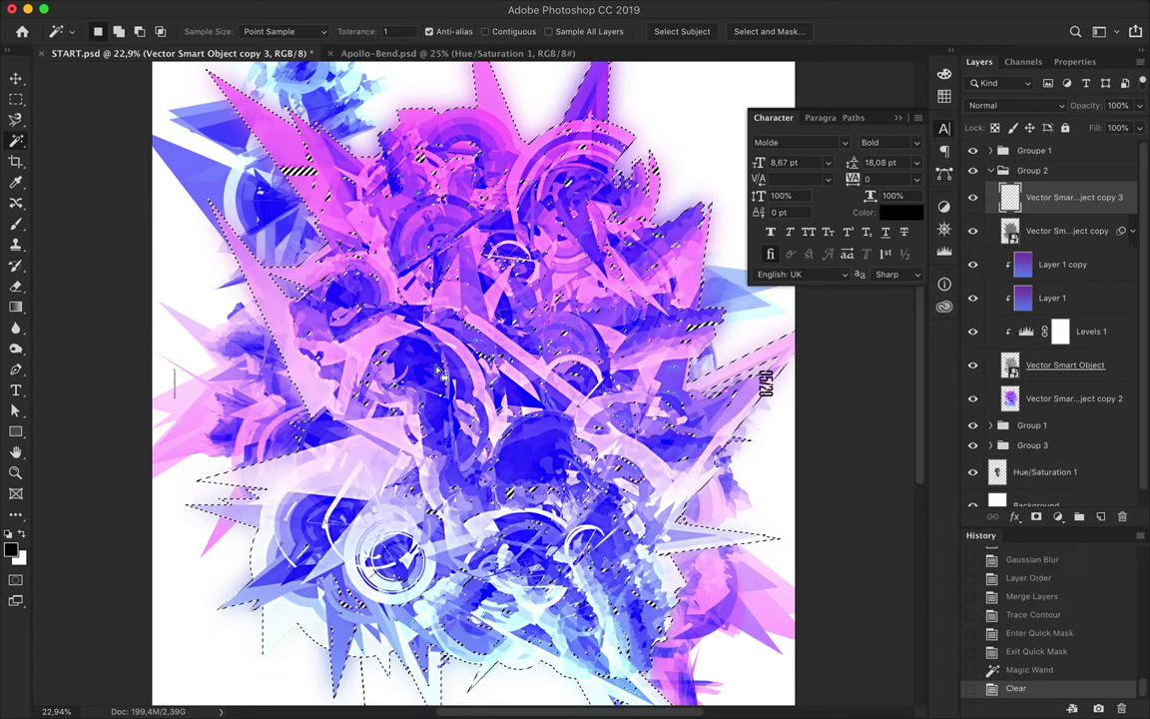
pyautogui.hotkey('ctrl', 'd')
pyautogui.press('v')
pyautogui.press('Delete')
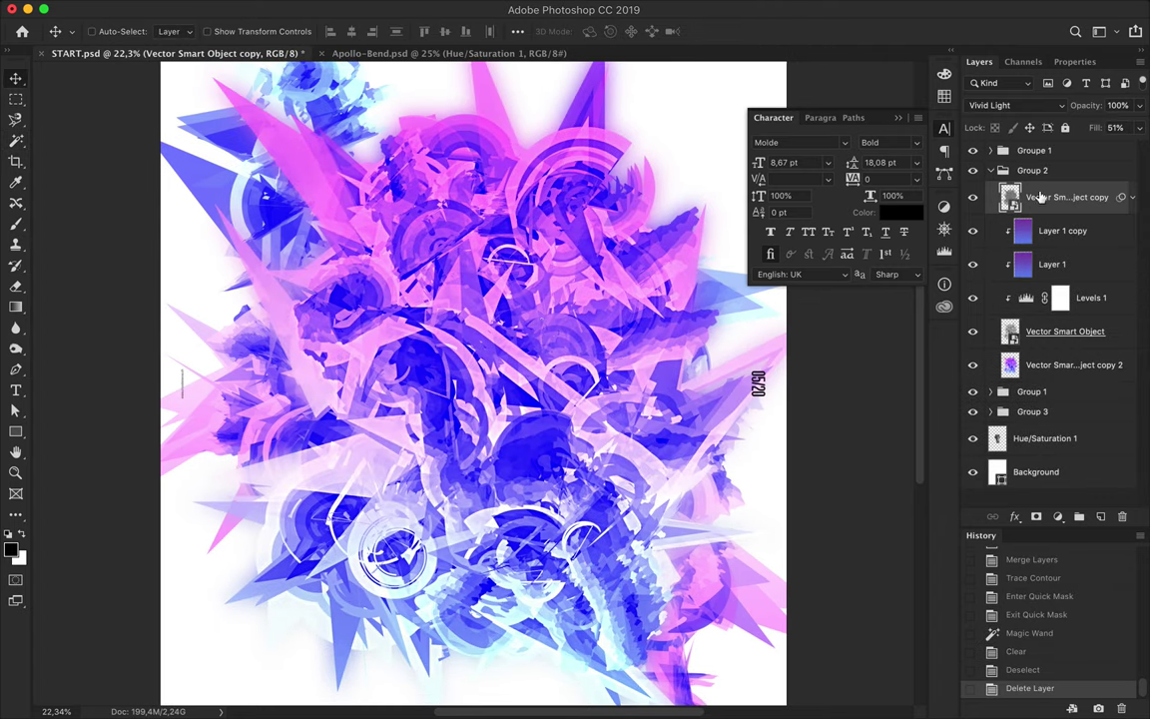
# - Try Normal blending on the layer, then step back through history to undo it
pyautogui.click(1013, 105)
pyautogui.click(988, 13)
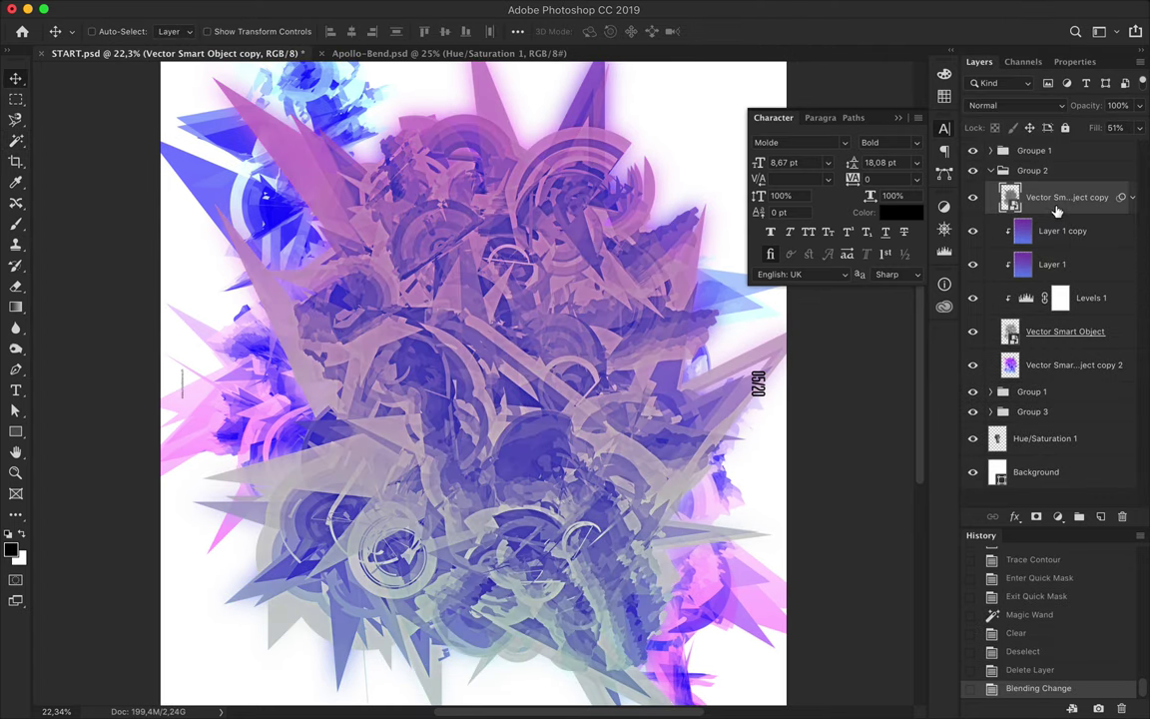
pyautogui.press('Delete')
pyautogui.hotkey('ctrl', 'z')
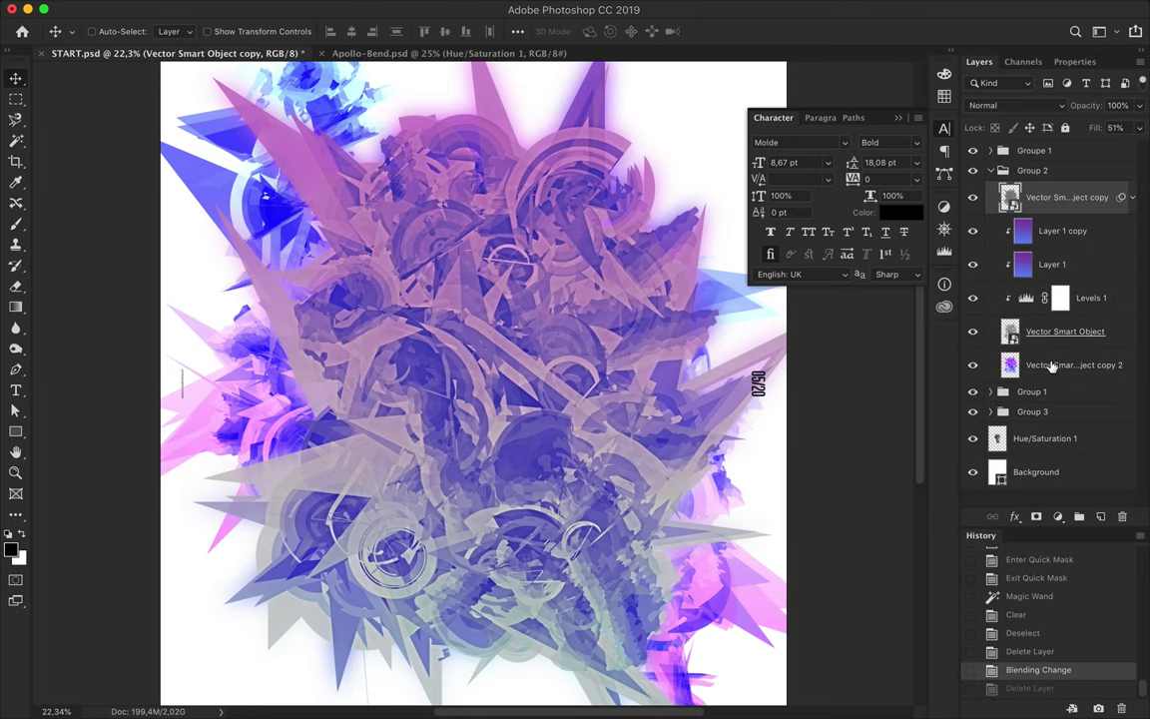
# - Duplicate the art layers, move the copies to the top of Group 2 and merge them
pyautogui.click(1065, 330)
pyautogui.hotkey('ctrl', 'z')
pyautogui.moveTo(1056, 304); pyautogui.dragTo(1038, 195)
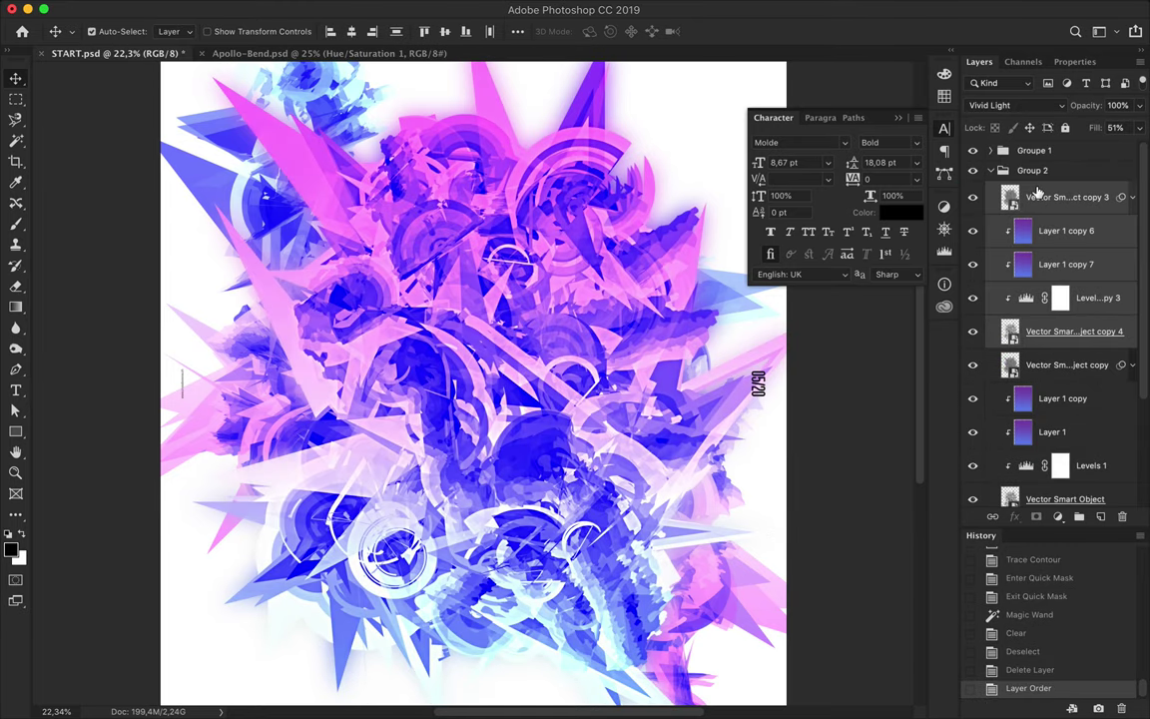
pyautogui.hotkey('ctrl', 'e')
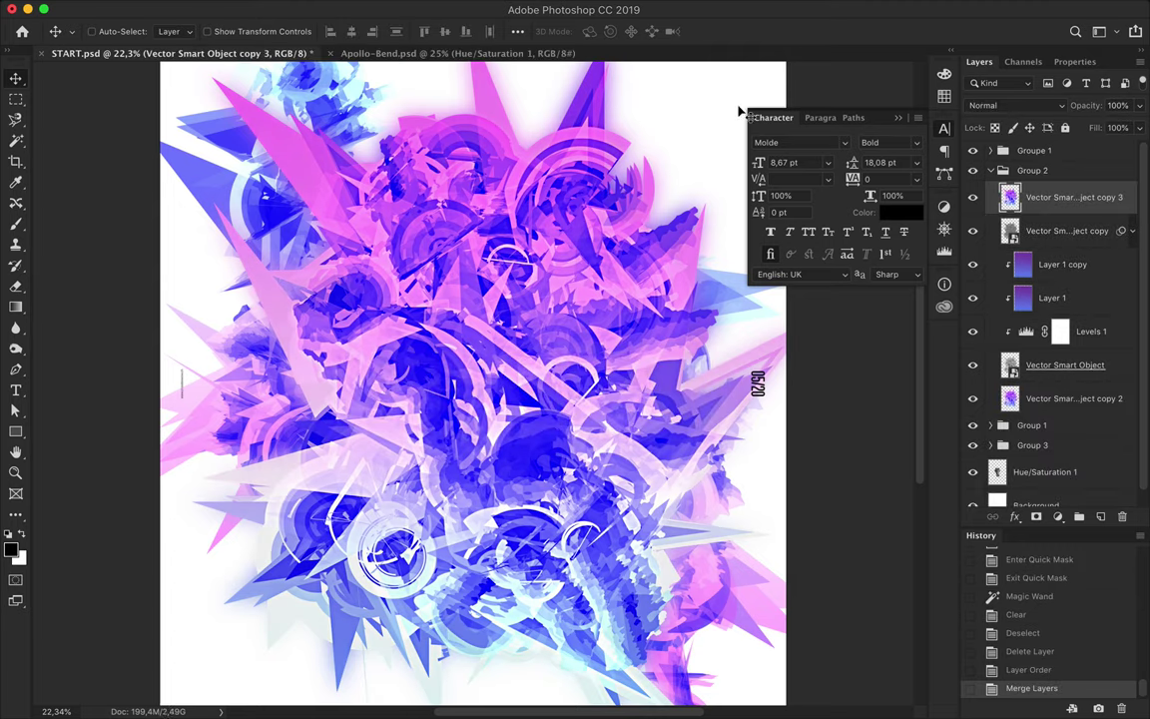
pyautogui.click(392, 6)
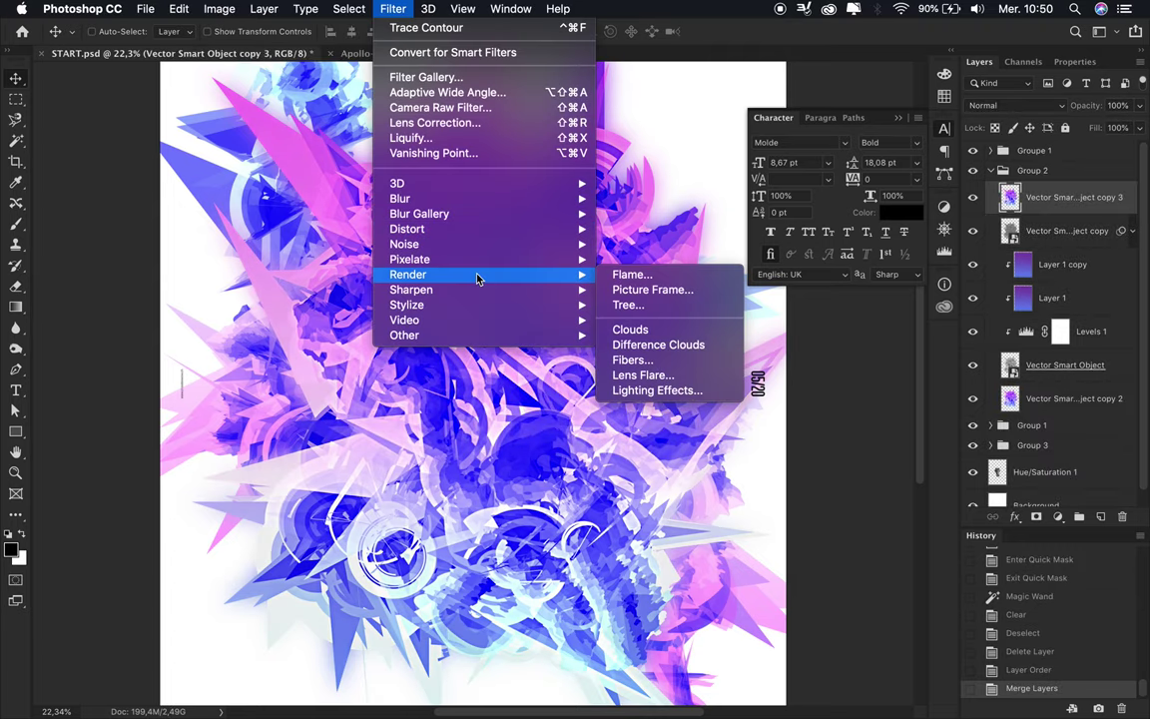
# - Add a Vibrance adjustment layer with vibrance +100 and boosted saturation
pyautogui.click(896, 365)
pyautogui.click(1057, 516)
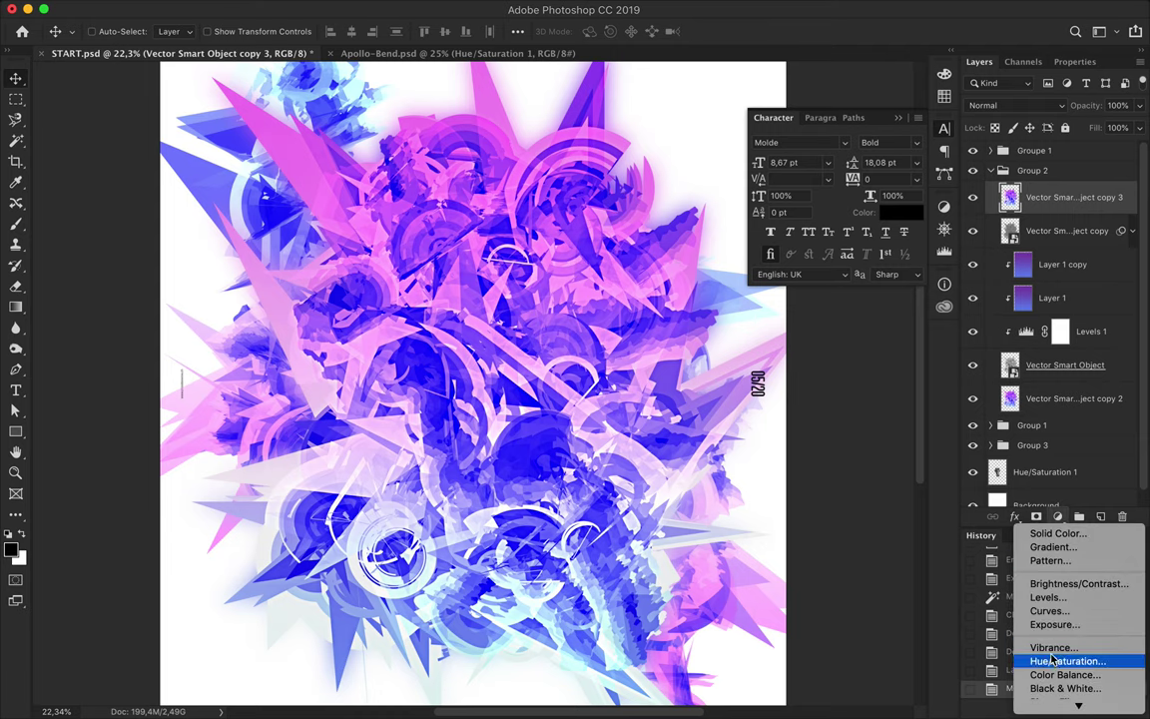
pyautogui.click(1028, 642)
pyautogui.moveTo(1048, 126); pyautogui.dragTo(1124, 126)
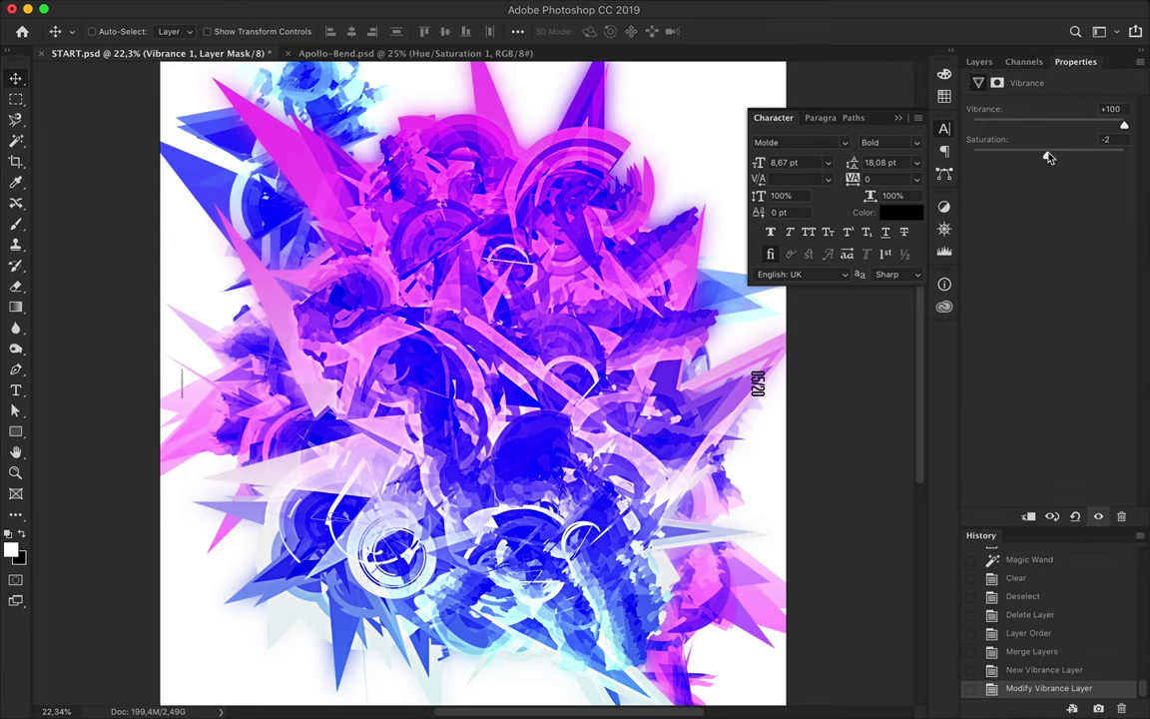
pyautogui.moveTo(1048, 155); pyautogui.dragTo(1124, 155)
pyautogui.click(979, 62)
# - Set the Vibrance layer's blending to Color Burn and collapse Group 2
pyautogui.click(998, 105)
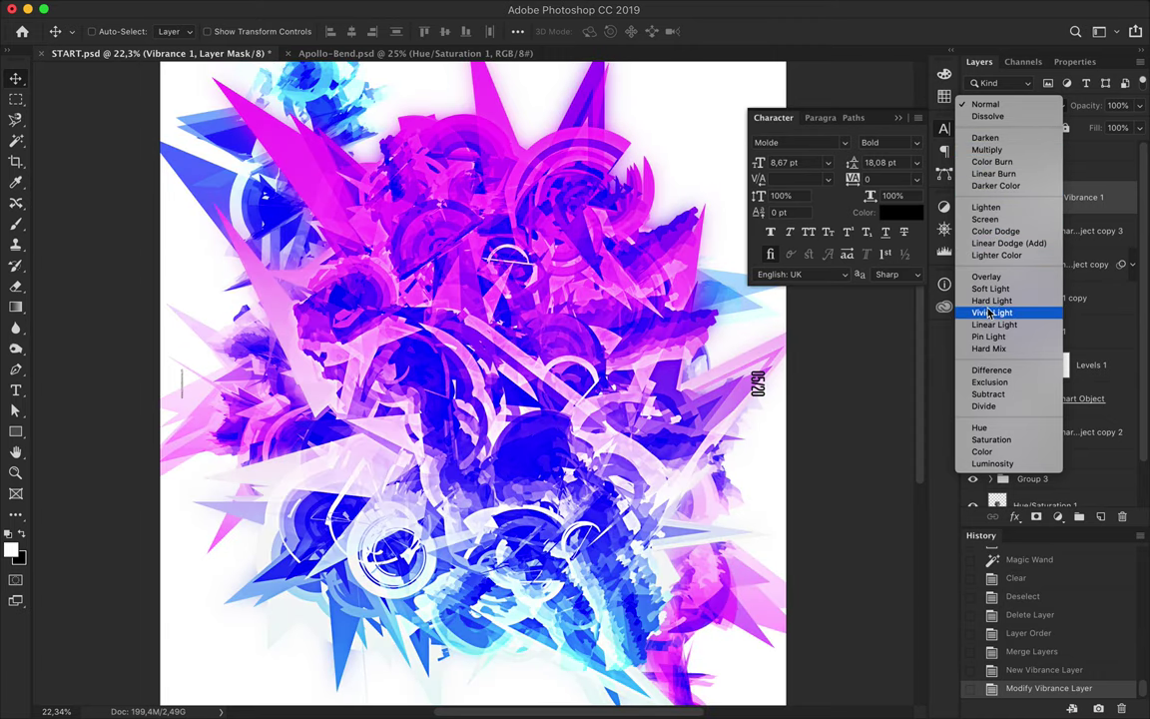
pyautogui.click(991, 313)
pyautogui.click(1026, 106)
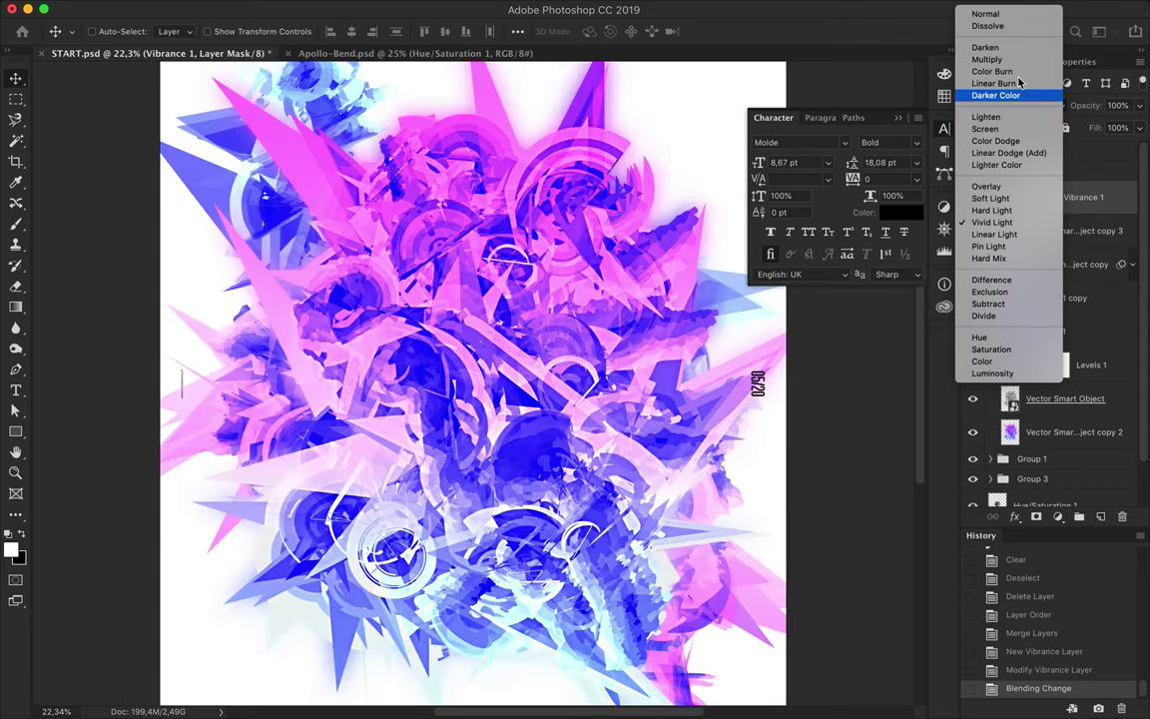
pyautogui.press('Escape')
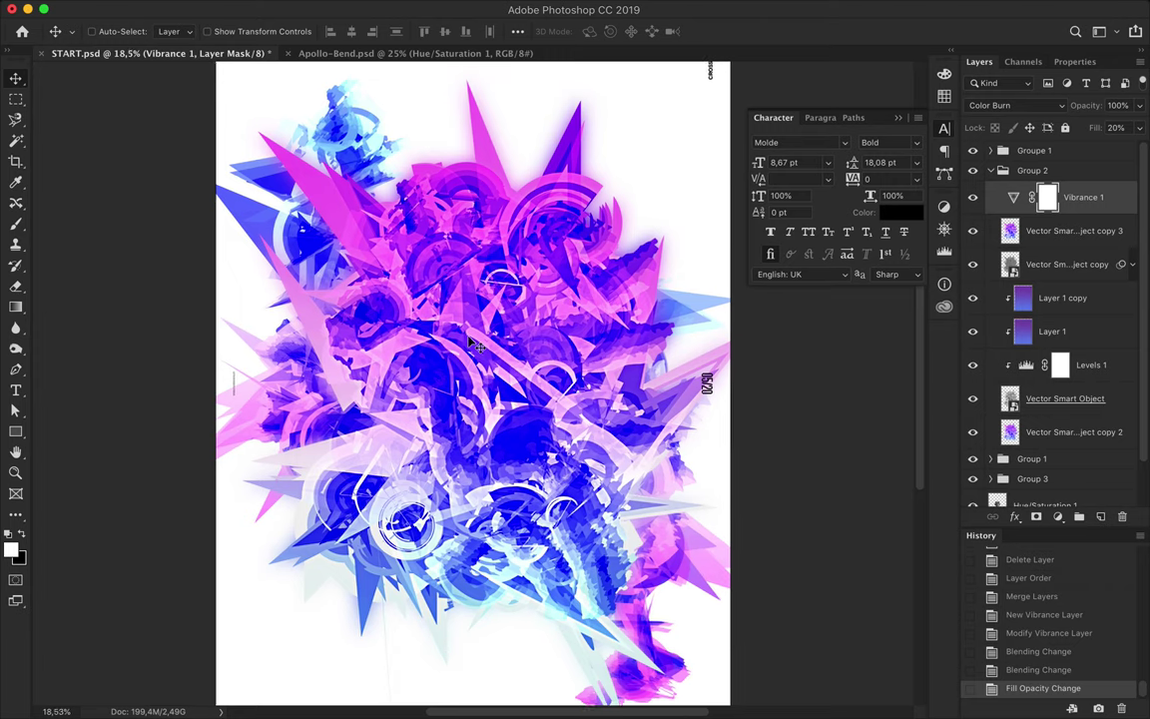
pyautogui.scroll(-2, 1074, 380)
pyautogui.click(991, 171)
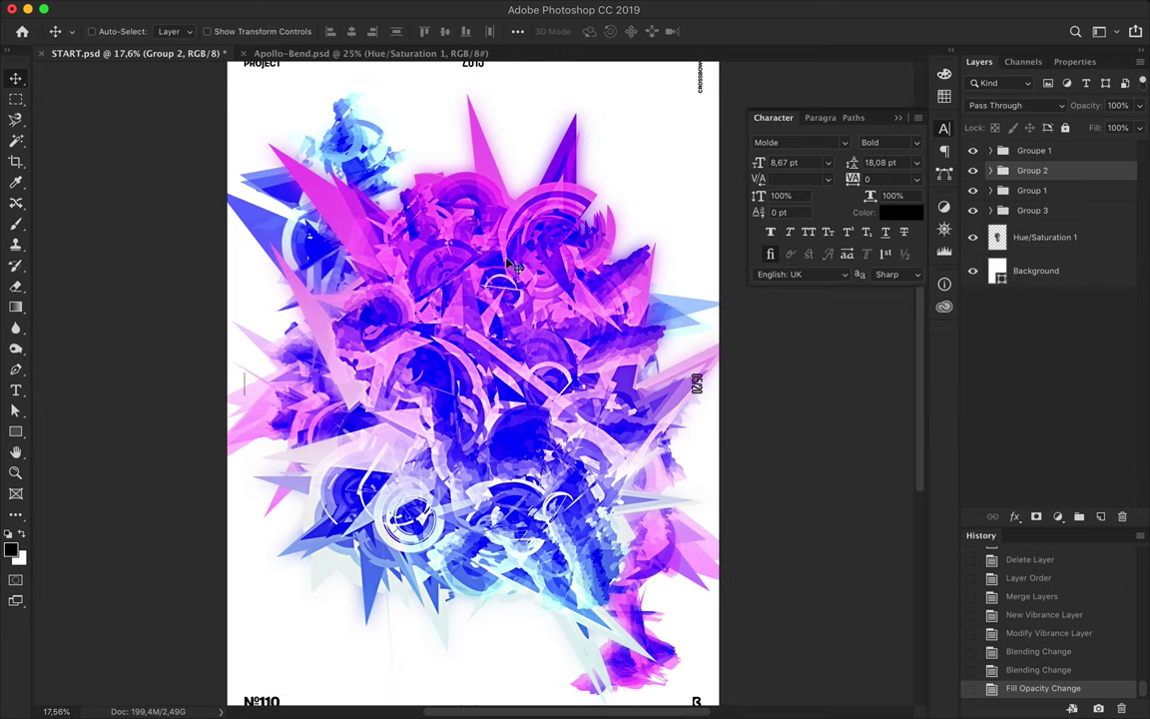
# - Type the title APOLLO on the poster and position it lower with Free Transform
pyautogui.press('t')
pyautogui.click(316, 347)
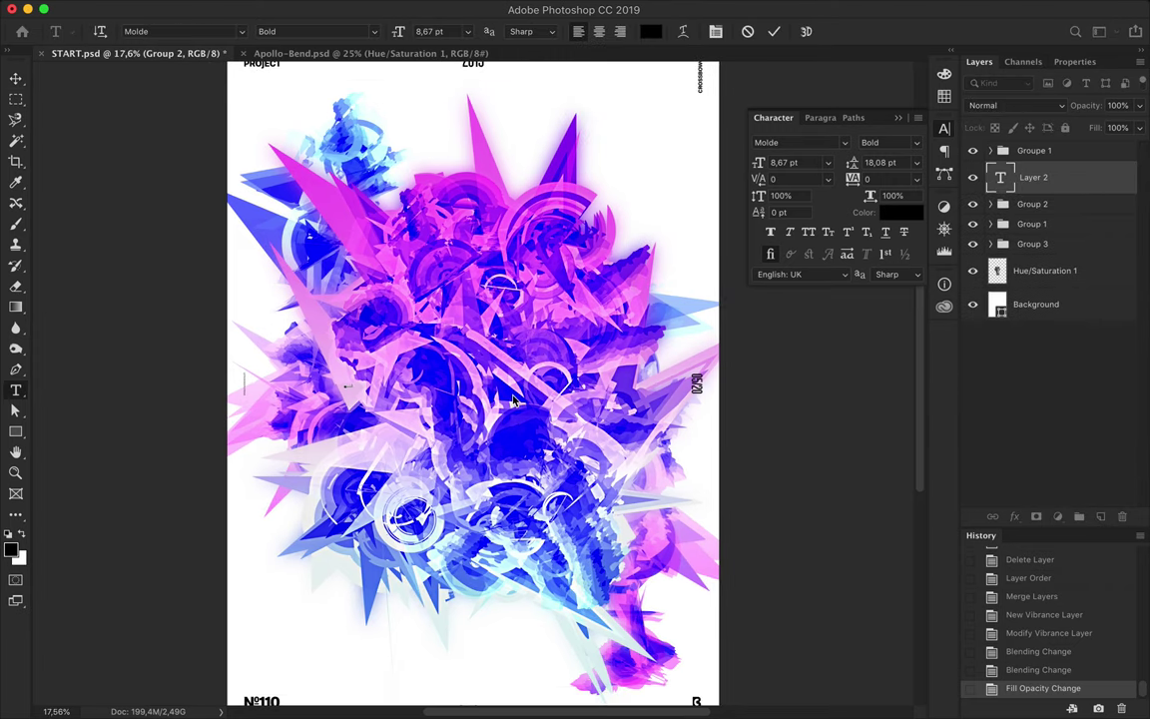
pyautogui.hotkey('ctrl', 't')
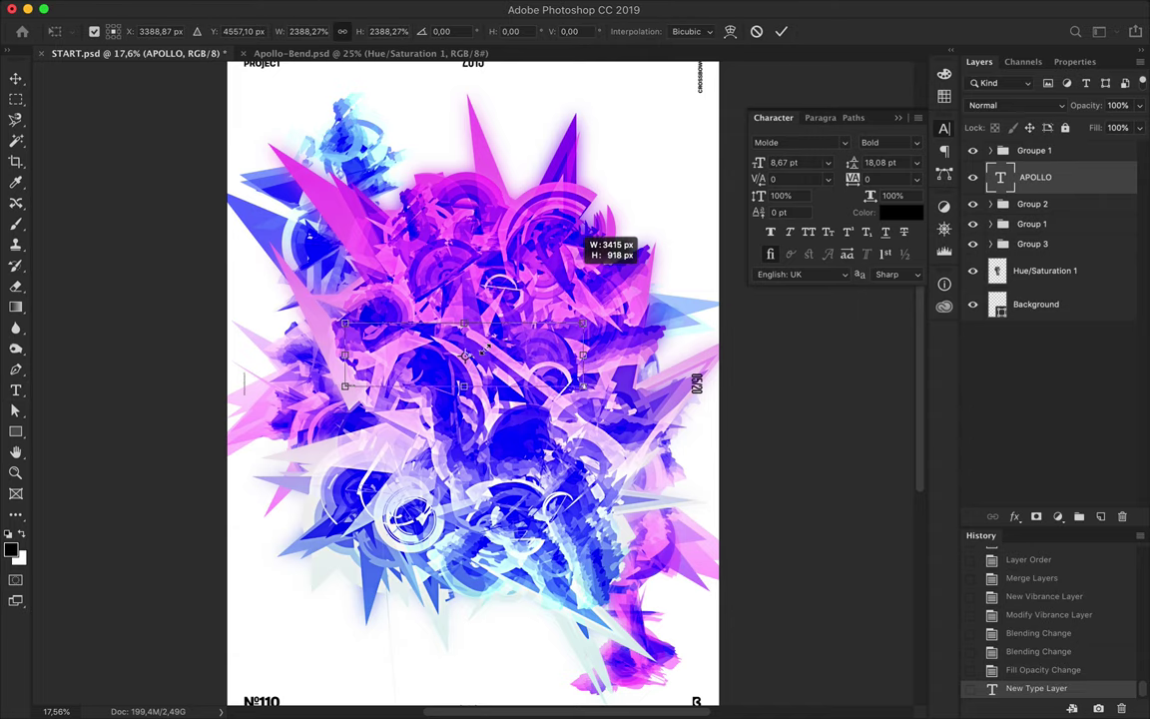
pyautogui.moveTo(492, 357)
pyautogui.mouseDown()
pyautogui.moveTo(504, 412)
pyautogui.moveTo(515, 396)
pyautogui.mouseUp()
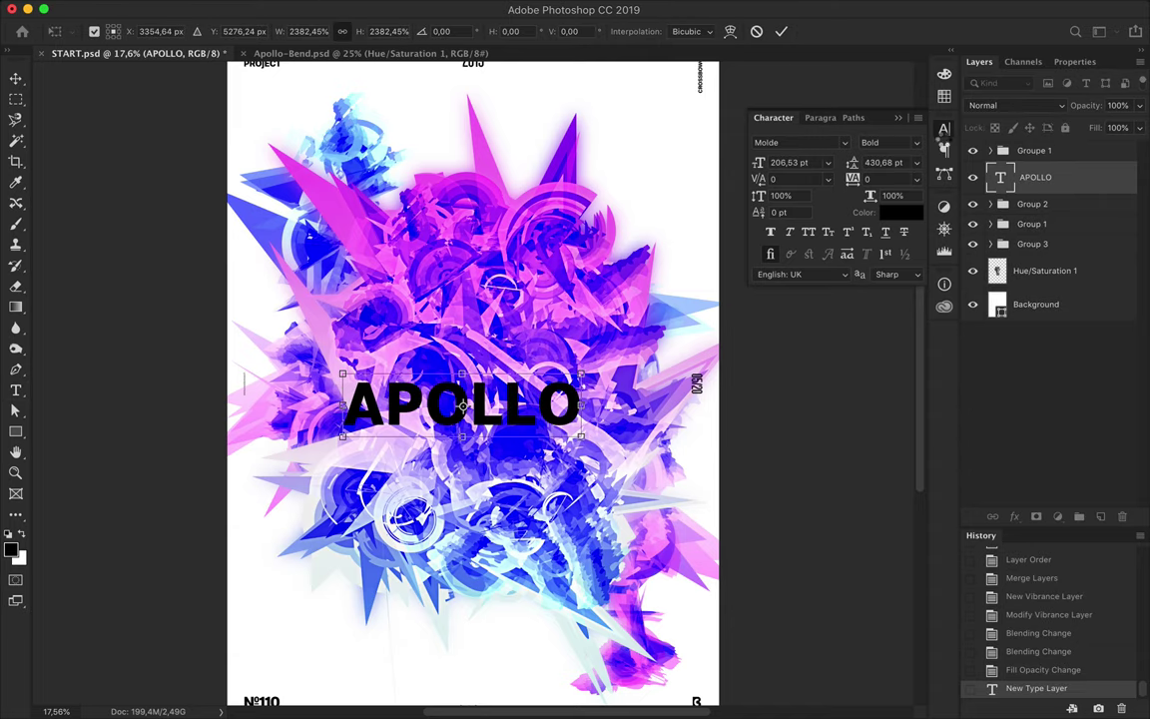
pyautogui.press('Return')
# - Give APOLLO a smaller font size and very wide tracking of 1200
pyautogui.hotkey('shift', 'Down')
pyautogui.hotkey('shift', 'Down')
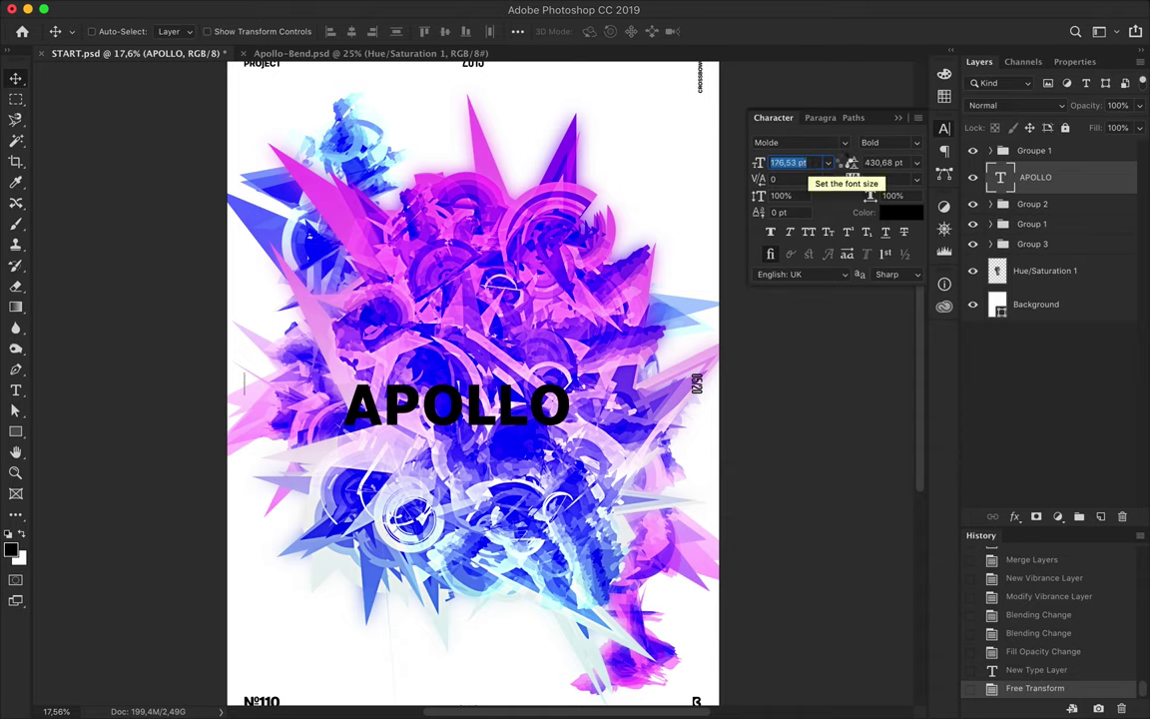
pyautogui.hotkey('shift', 'Down')
pyautogui.write('1200')
pyautogui.press('Return')
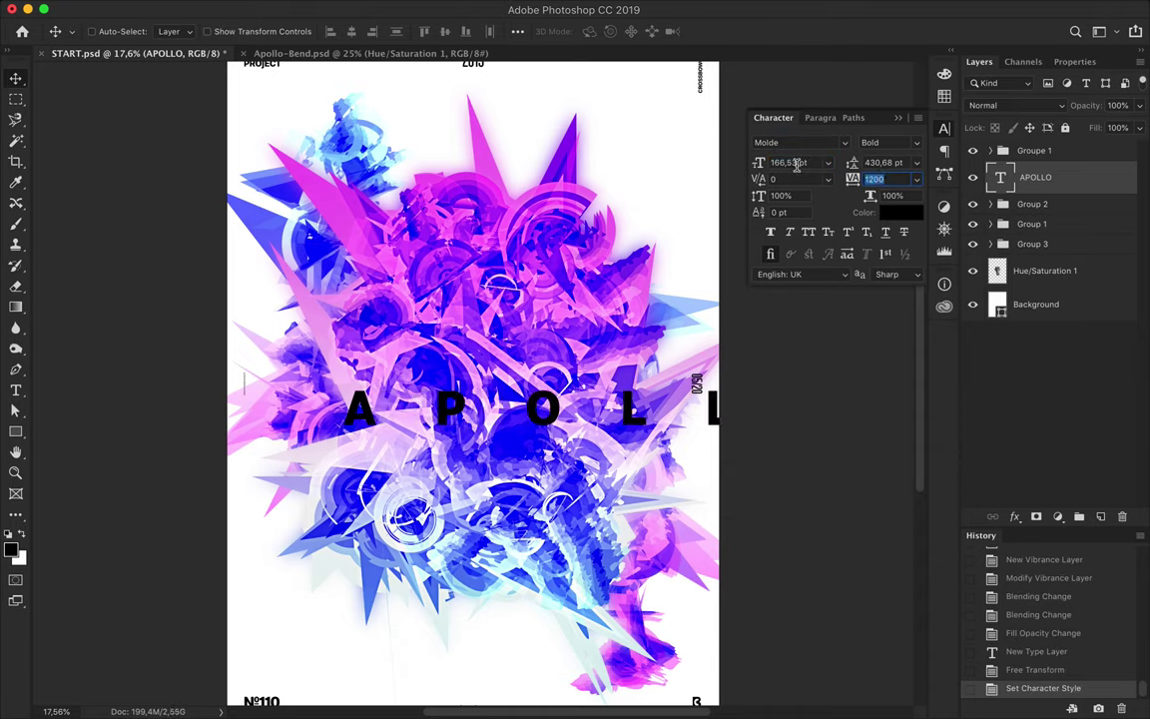
pyautogui.press('Return')
pyautogui.click(695, 249)
pyautogui.write('110')
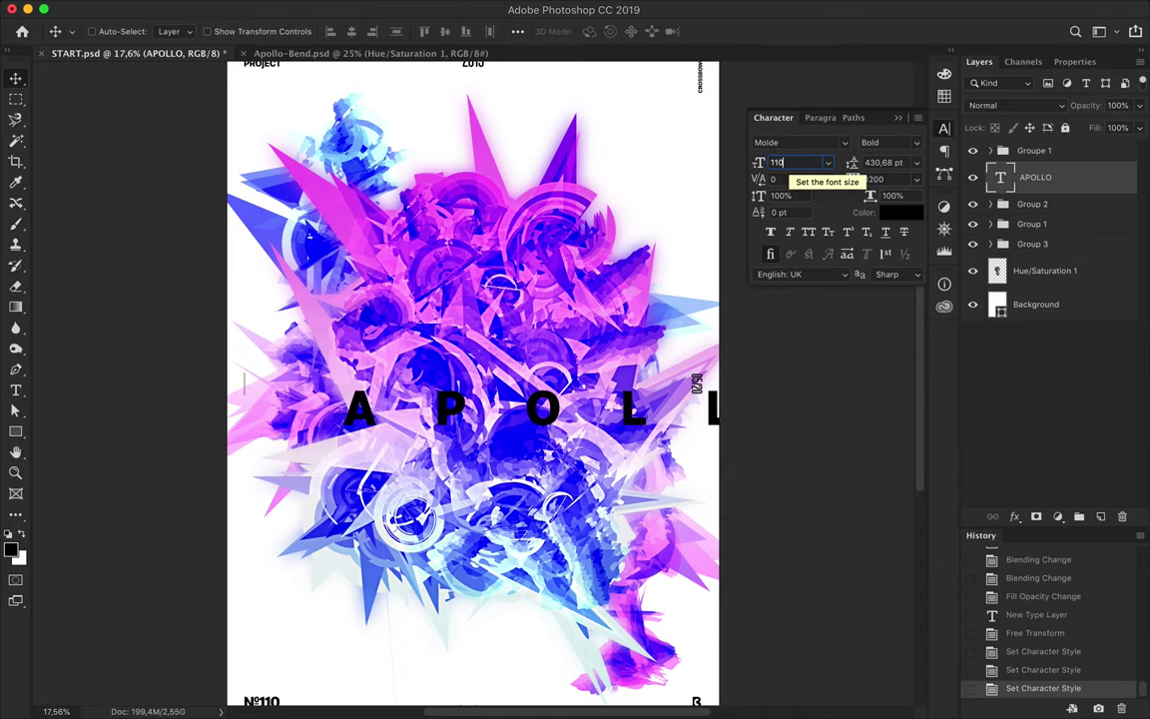
pyautogui.press('t')
# - Colour the APOLLO text white and nudge it up slightly
pyautogui.click(654, 30)
pyautogui.click(944, 97)
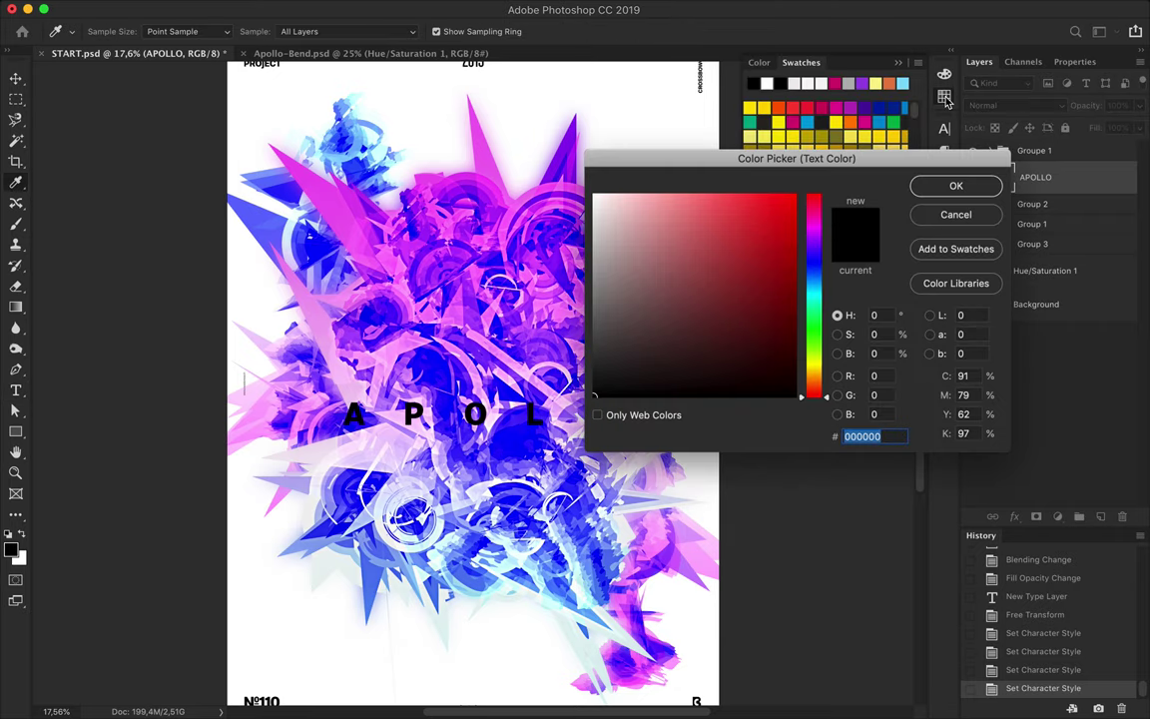
pyautogui.click(768, 81)
pyautogui.click(956, 186)
pyautogui.press('v')
pyautogui.moveTo(499, 428); pyautogui.dragTo(501, 400)
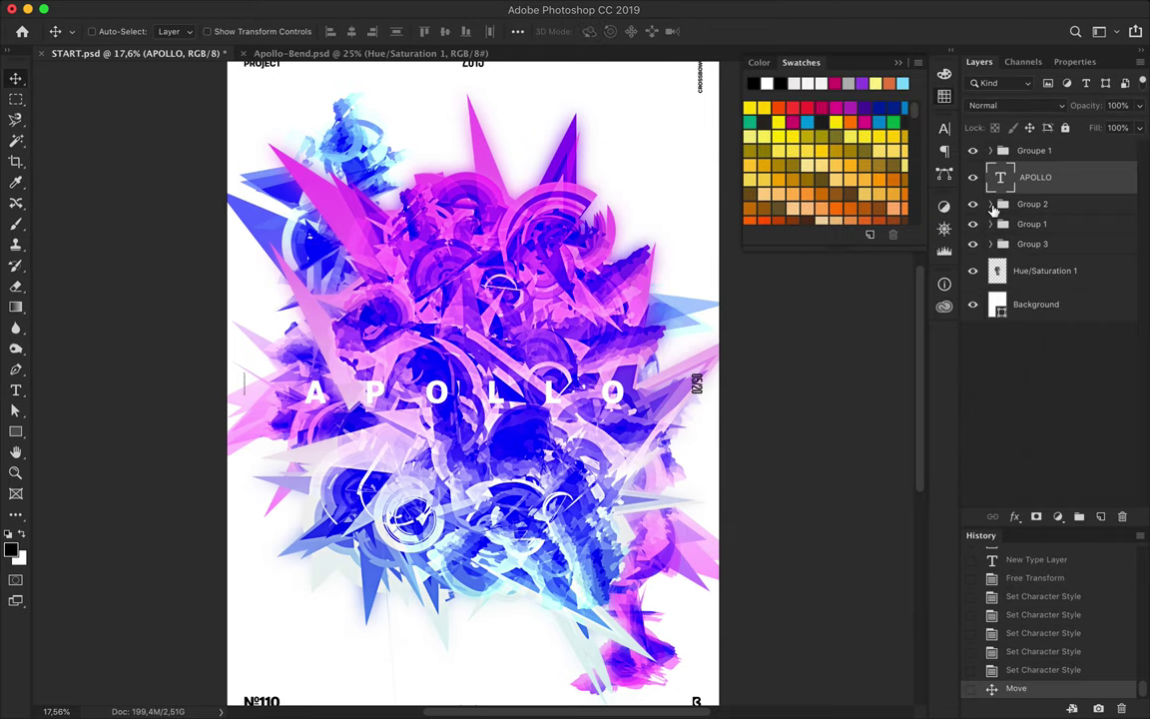
pyautogui.click(992, 204)
# - Bring the gradient layer Layer 1 copy 6 to the top and squash it into a thin band
pyautogui.moveTo(1053, 332); pyautogui.dragTo(1038, 176)
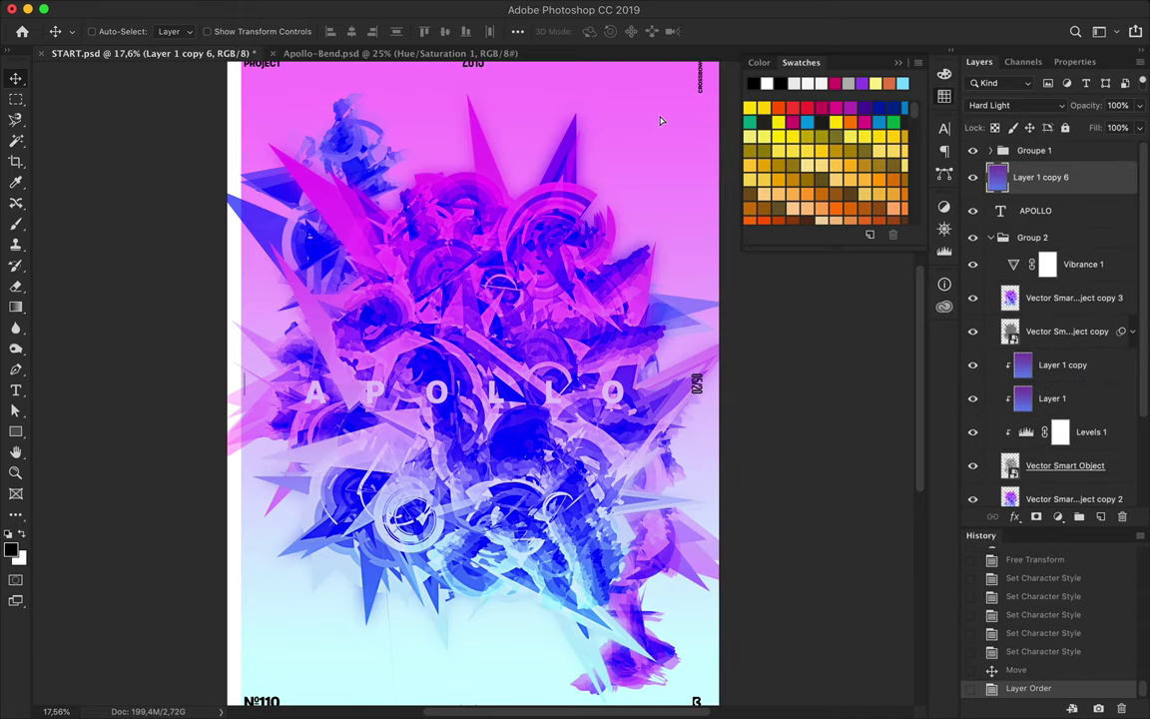
pyautogui.moveTo(660, 121); pyautogui.dragTo(664, 135)
pyautogui.hotkey('ctrl', 't')
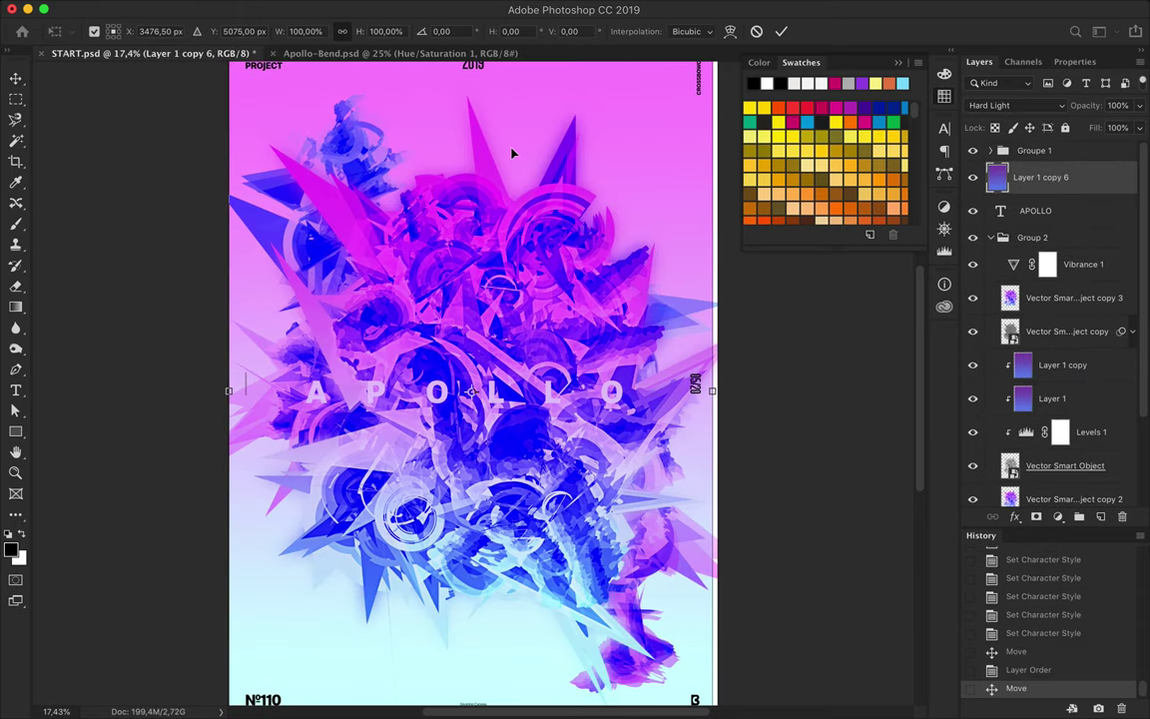
pyautogui.moveTo(228, 392); pyautogui.dragTo(283, 389)
pyautogui.moveTo(496, 62); pyautogui.dragTo(496, 371)
pyautogui.moveTo(496, 699); pyautogui.dragTo(496, 271)
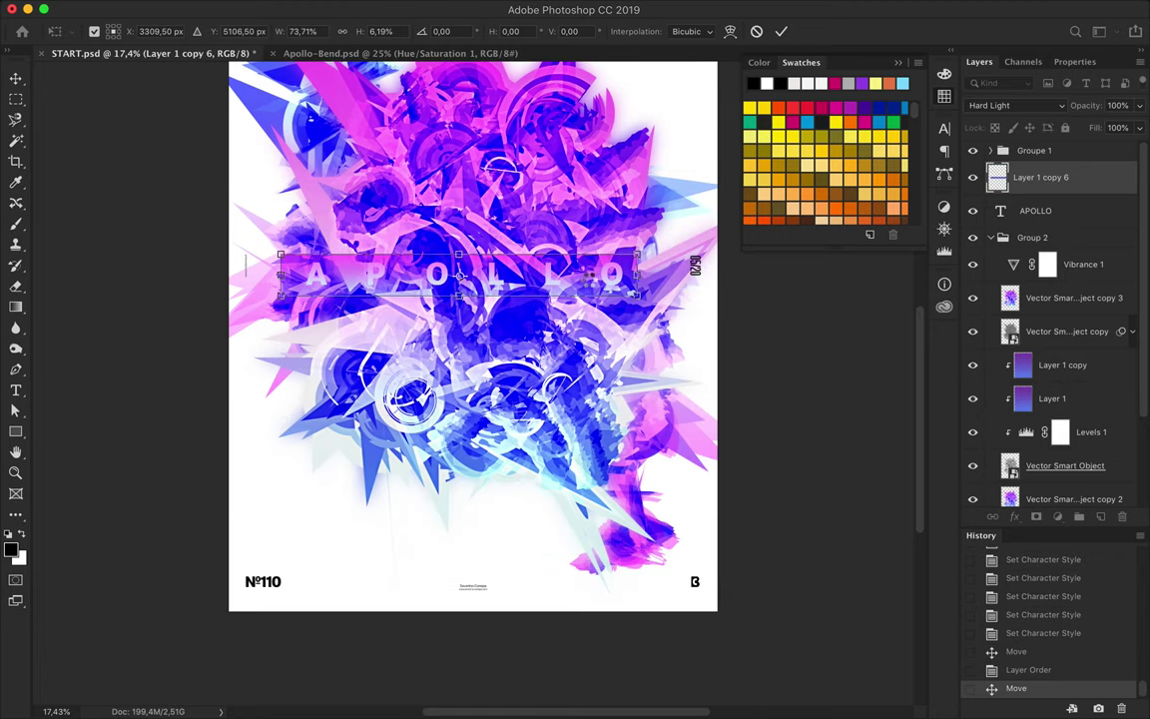
pyautogui.press('Return')
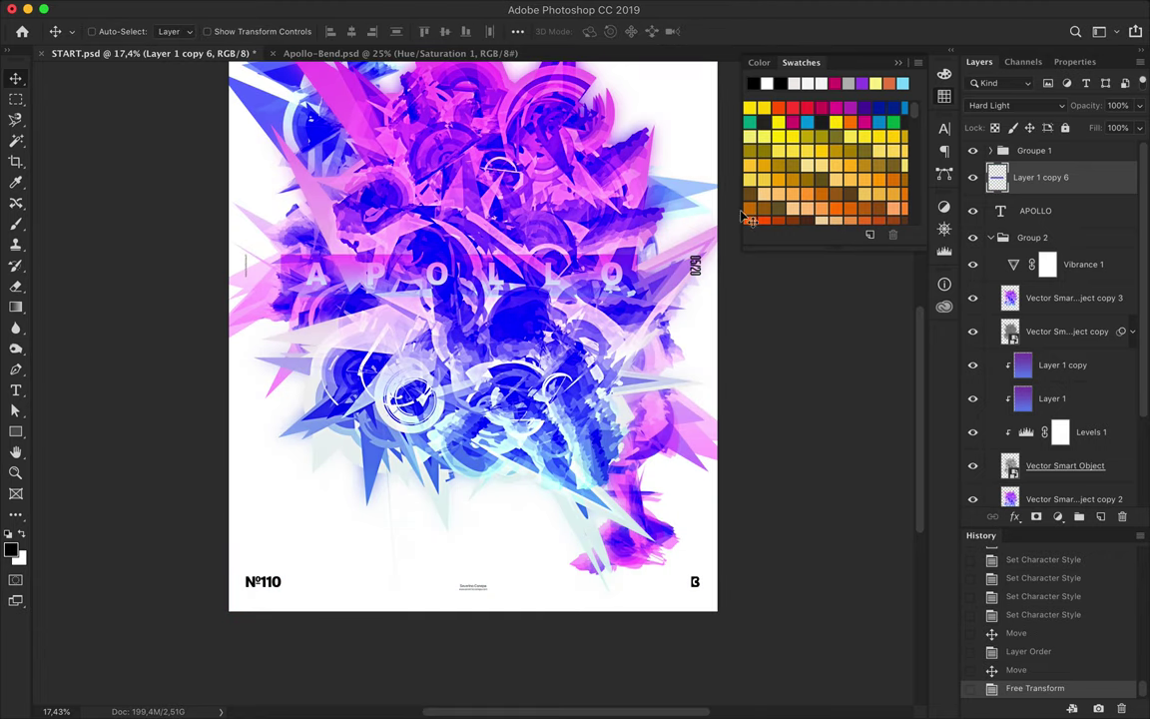
# - Place the gradient band beneath the APOLLO text with Normal blending
pyautogui.keyDown('alt'); pyautogui.click(1044, 192); pyautogui.keyUp('alt')
pyautogui.keyDown('alt'); pyautogui.click(1040, 189); pyautogui.keyUp('alt')
pyautogui.moveTo(1040, 172); pyautogui.dragTo(1048, 221)
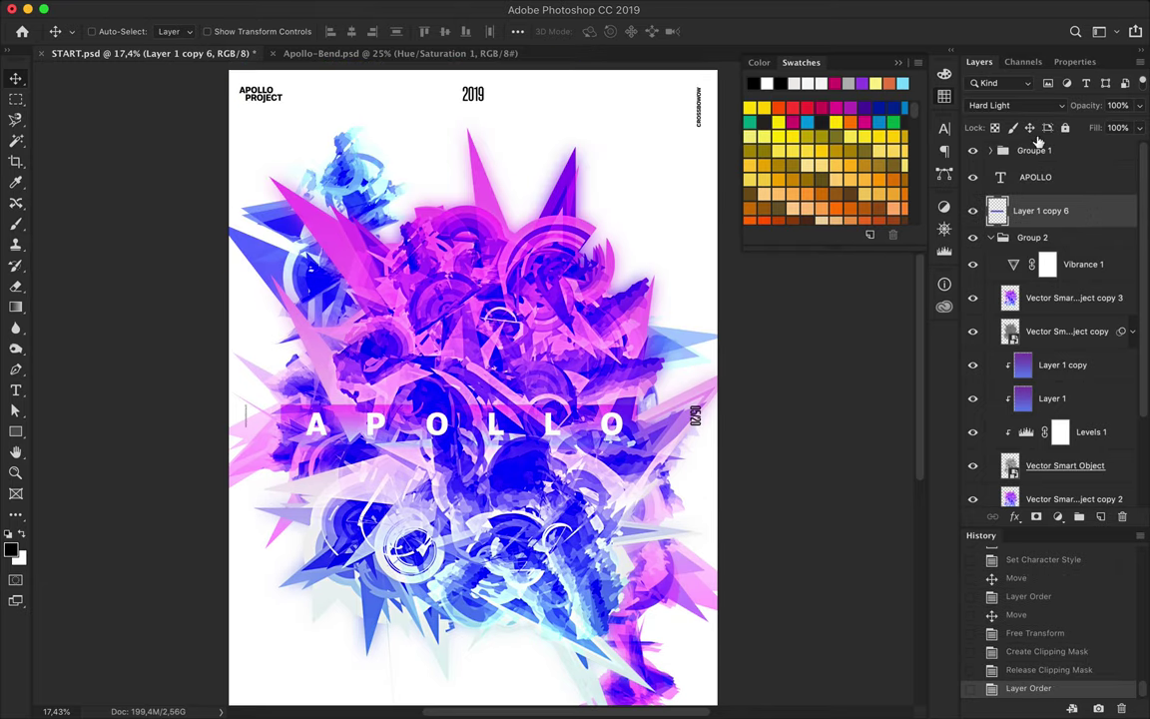
pyautogui.click(1008, 104)
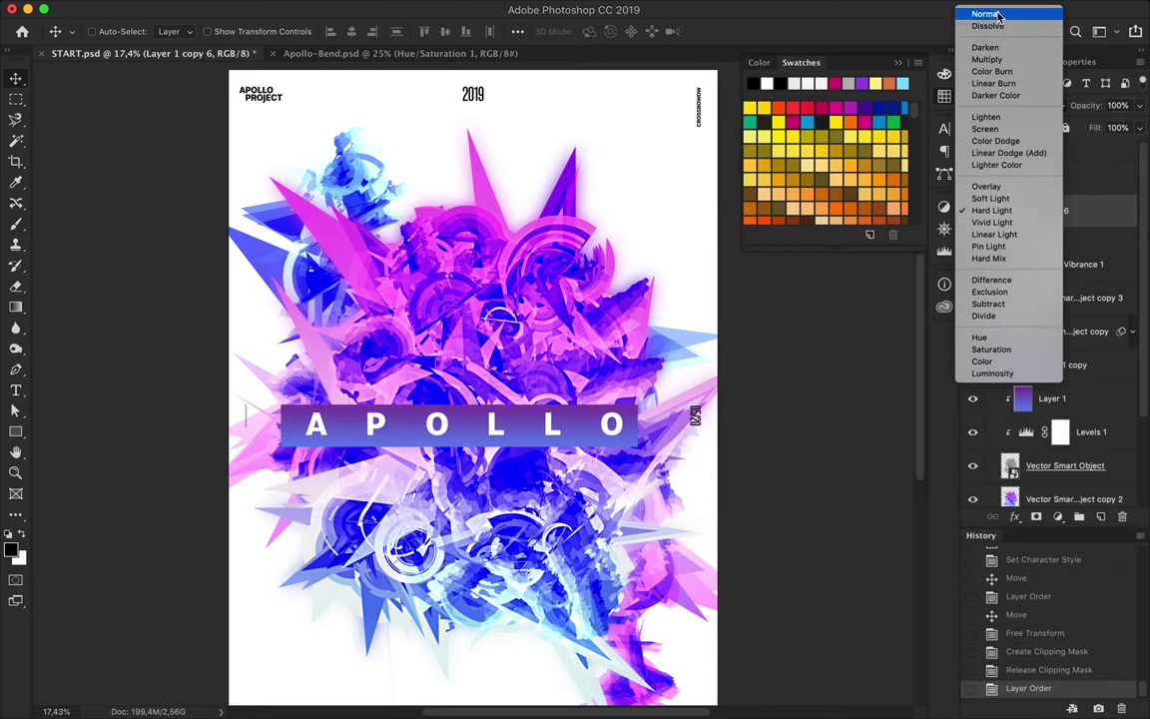
pyautogui.click(1003, 10)
pyautogui.press('Down')
# - Centre the band and title horizontally and vertically, then adjust the band's height
pyautogui.click(517, 31)
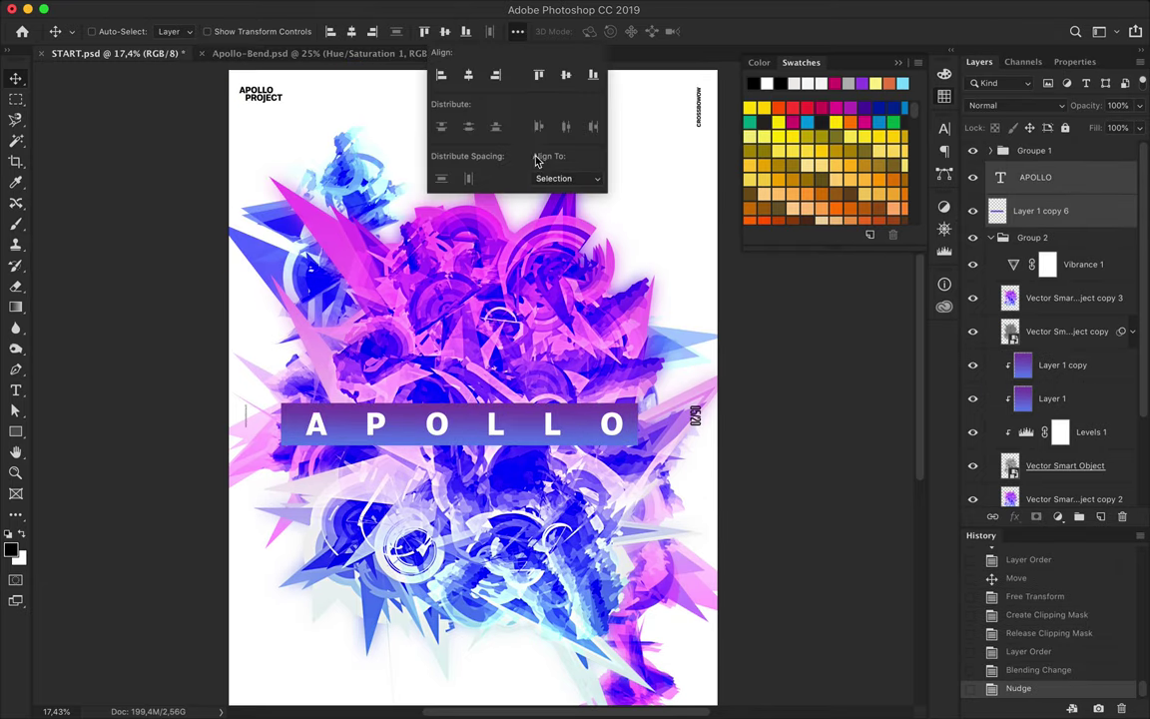
pyautogui.click(478, 72)
pyautogui.click(565, 72)
pyautogui.hotkey('ctrl', 't')
pyautogui.moveTo(471, 395); pyautogui.dragTo(471, 389)
pyautogui.press('Return')
pyautogui.hotkey('ctrl', 't')
pyautogui.moveTo(471, 440); pyautogui.dragTo(477, 446)
pyautogui.press('Return')
pyautogui.press('Down')
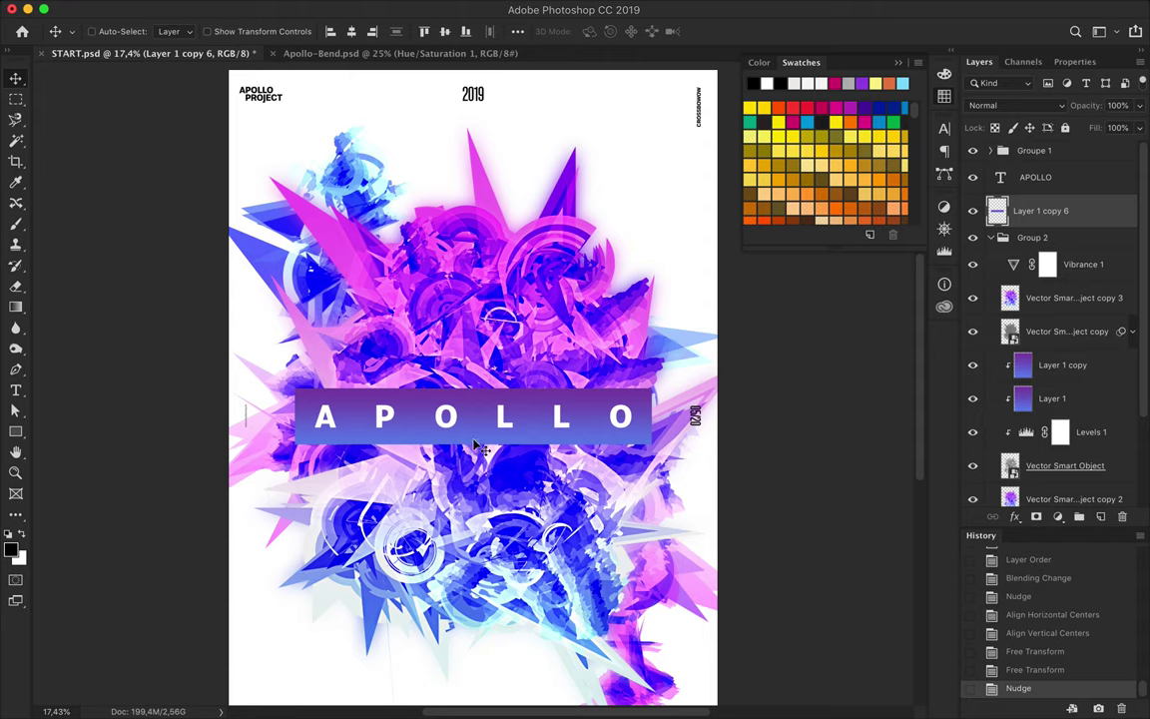
pyautogui.keyDown('ctrl'); pyautogui.click(479, 423); pyautogui.keyUp('ctrl')
# - Restyle APOLLO with tracking 800, Medium font style and 100 pt size
pyautogui.press('t')
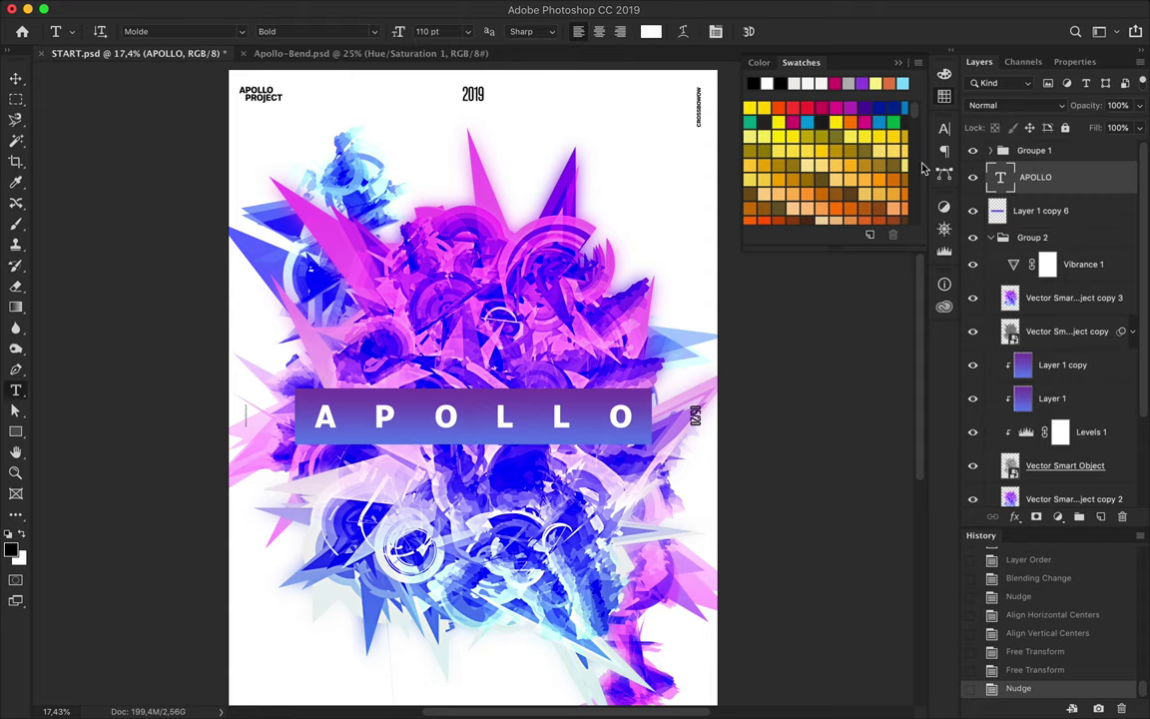
pyautogui.click(934, 131)
pyautogui.write('800')
pyautogui.press('Return')
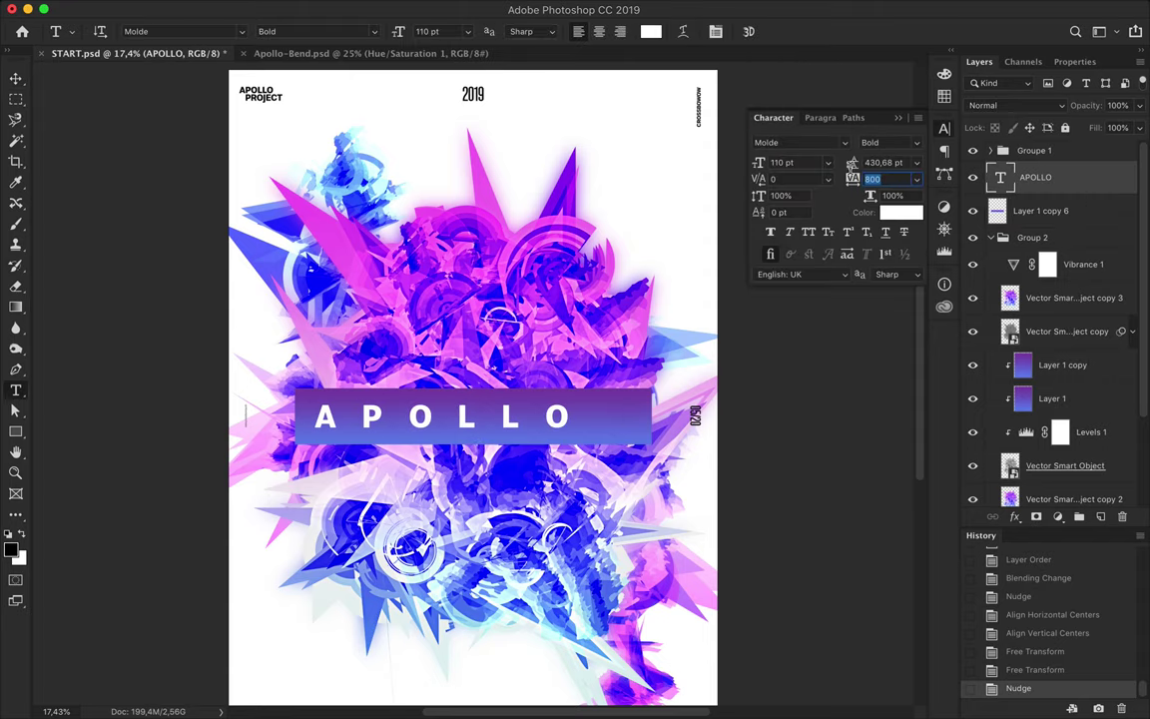
pyautogui.click(889, 141)
pyautogui.click(915, 305)
pyautogui.scroll(-3, 897, 143)
pyautogui.scroll(-1, 896, 144)
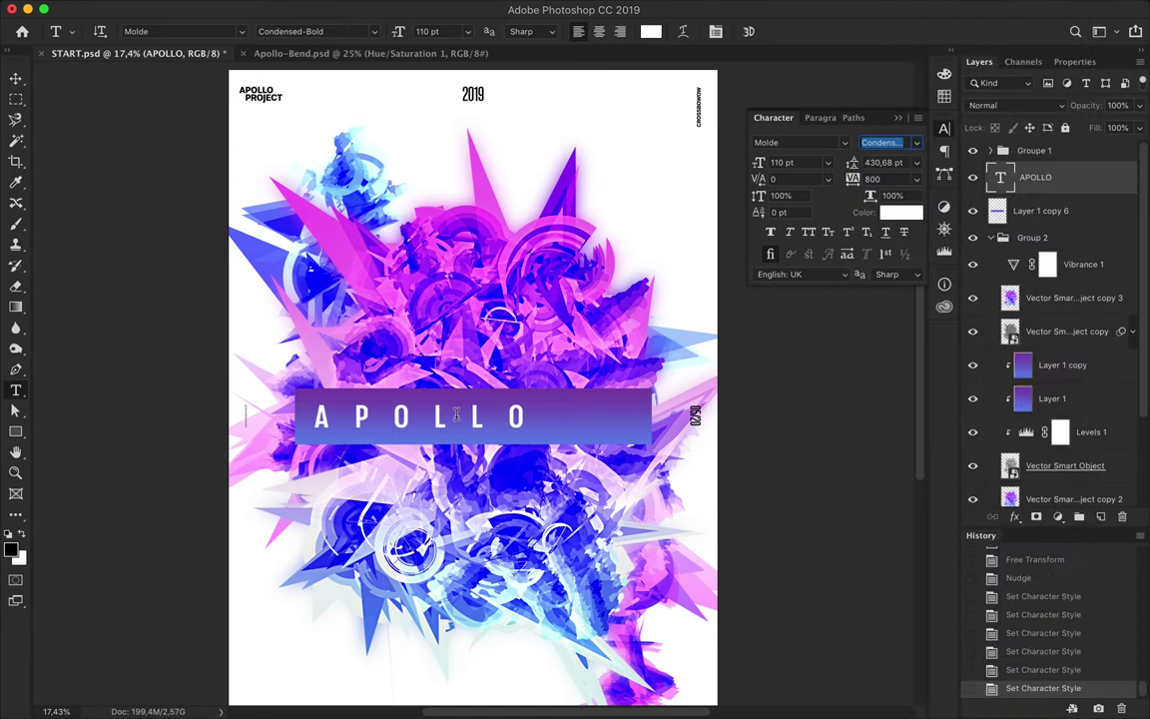
pyautogui.click(919, 146)
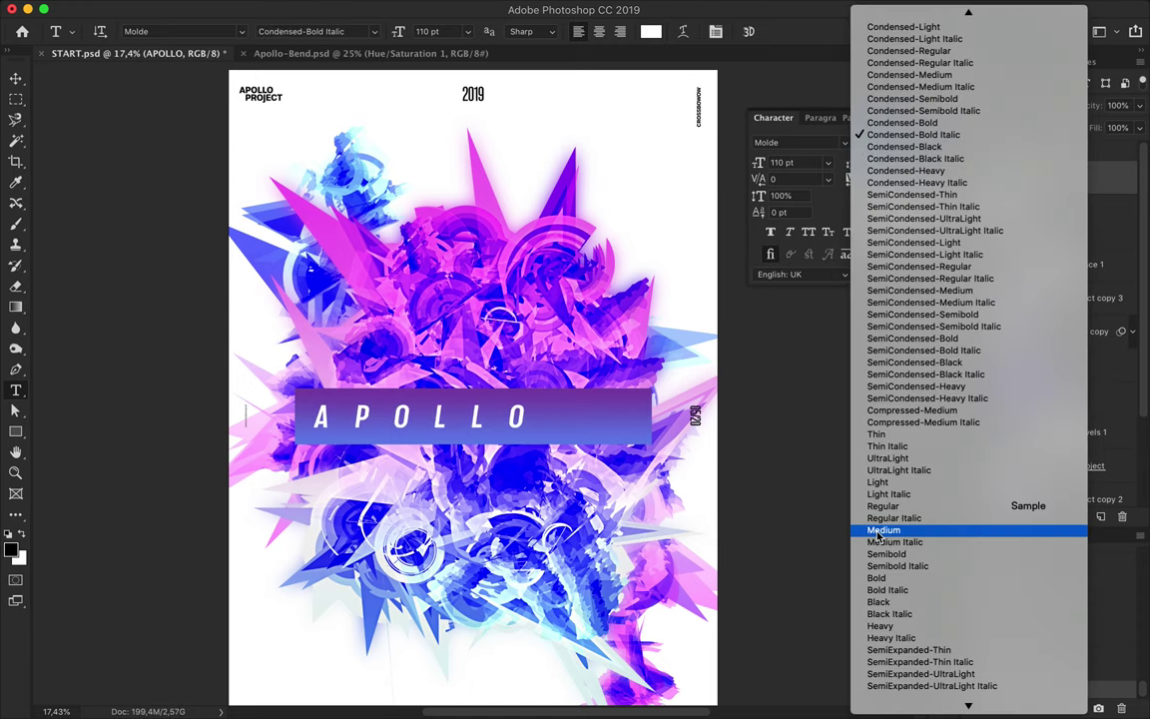
pyautogui.click(879, 534)
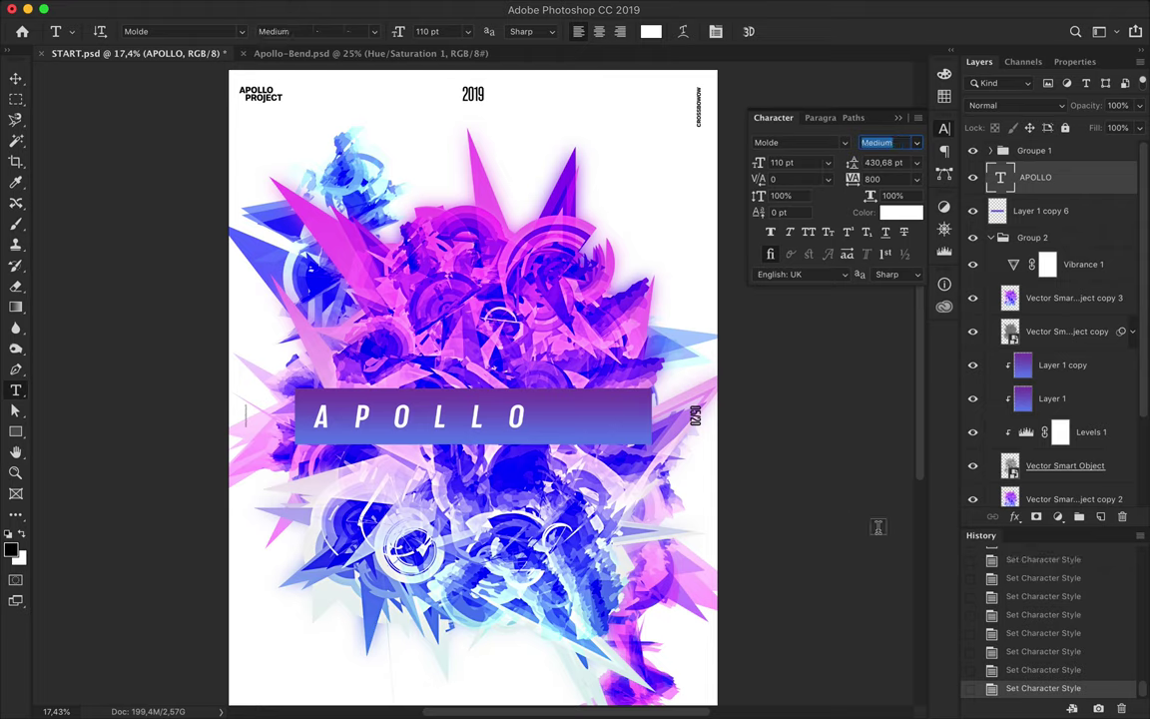
# - Make the gradient band behind APOLLO slightly taller
pyautogui.click(19, 79)
pyautogui.moveTo(487, 375)
pyautogui.mouseDown()
pyautogui.moveTo(511, 374)
pyautogui.moveTo(475, 382)
pyautogui.mouseUp()
pyautogui.press('Return')
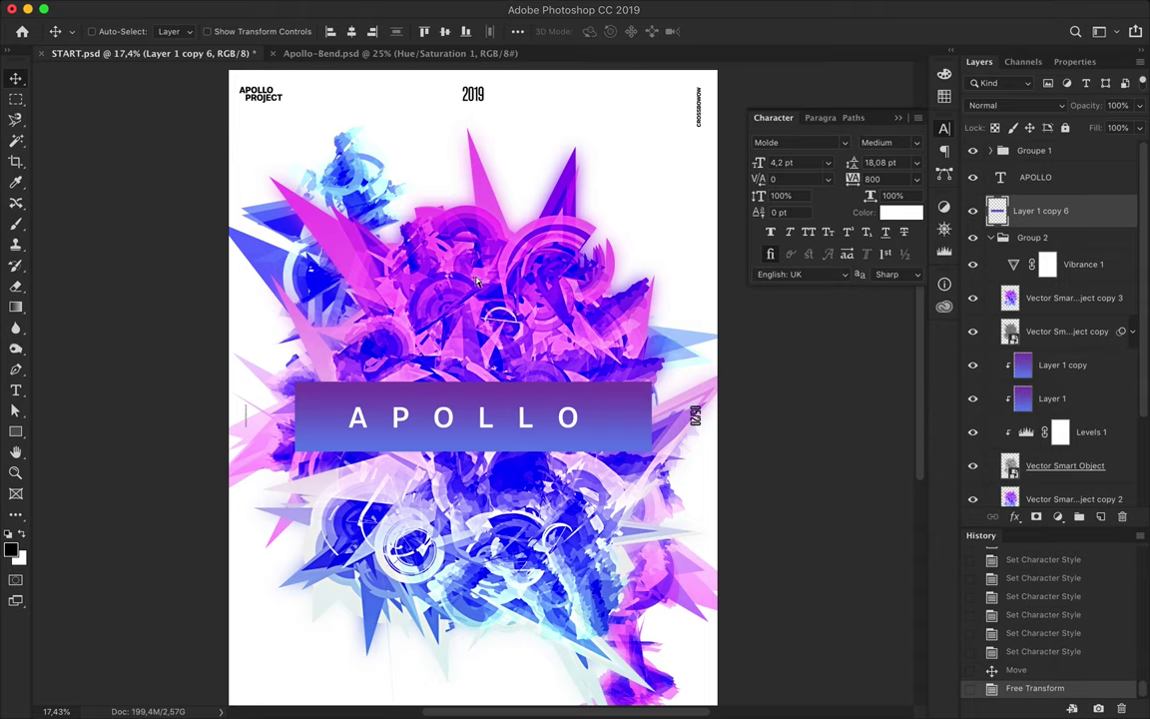
# - Refill the band's selection with a fresh gradient and deselect it
pyautogui.keyDown('ctrl'); pyautogui.click(998, 211); pyautogui.keyUp('ctrl')
pyautogui.press('g')
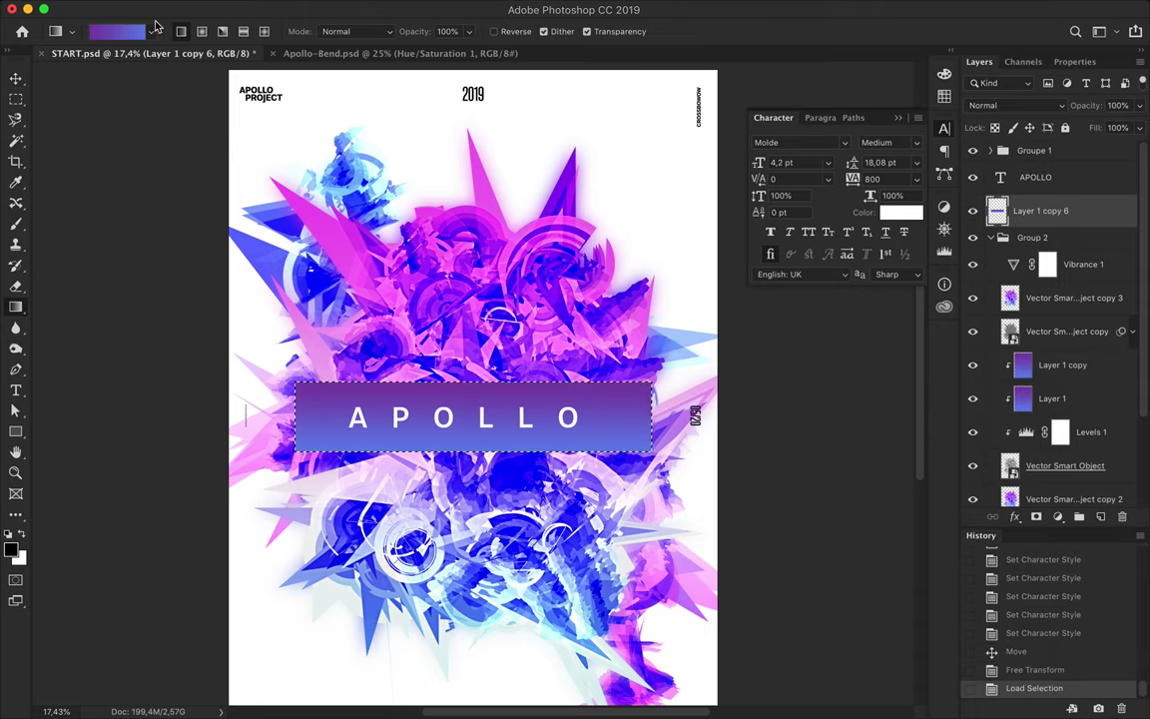
pyautogui.moveTo(464, 431); pyautogui.dragTo(465, 434)
pyautogui.press('v')
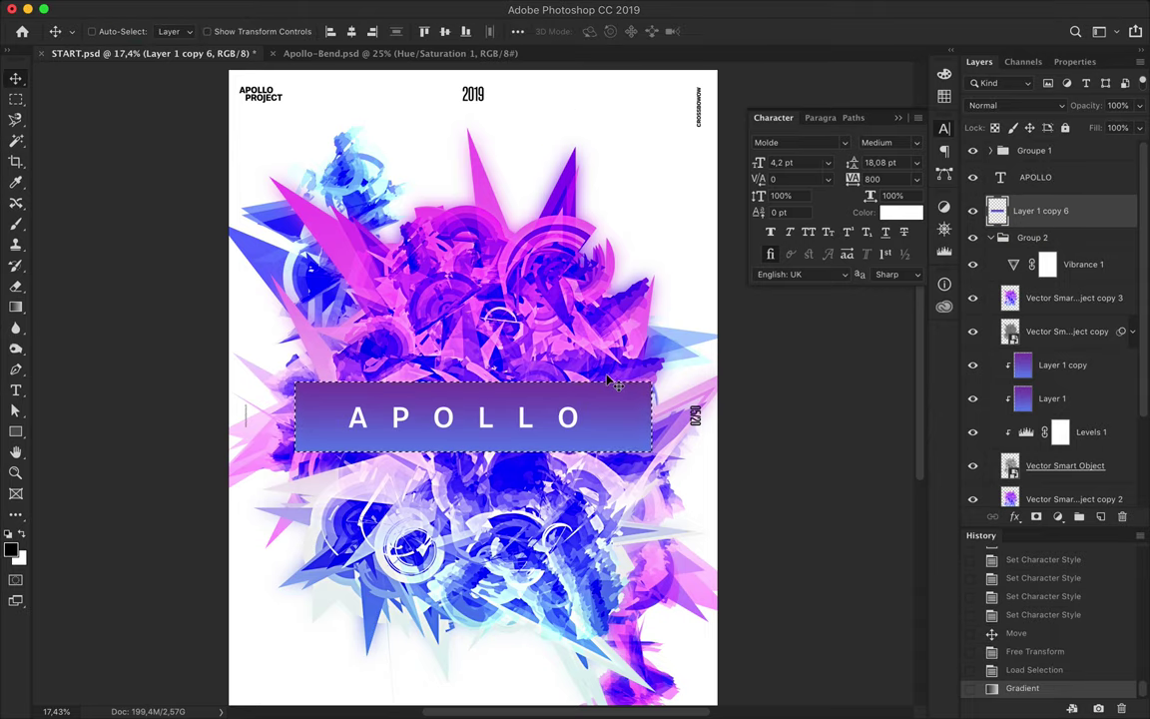
pyautogui.hotkey('ctrl', 'd')
pyautogui.scroll(3, 611, 376)
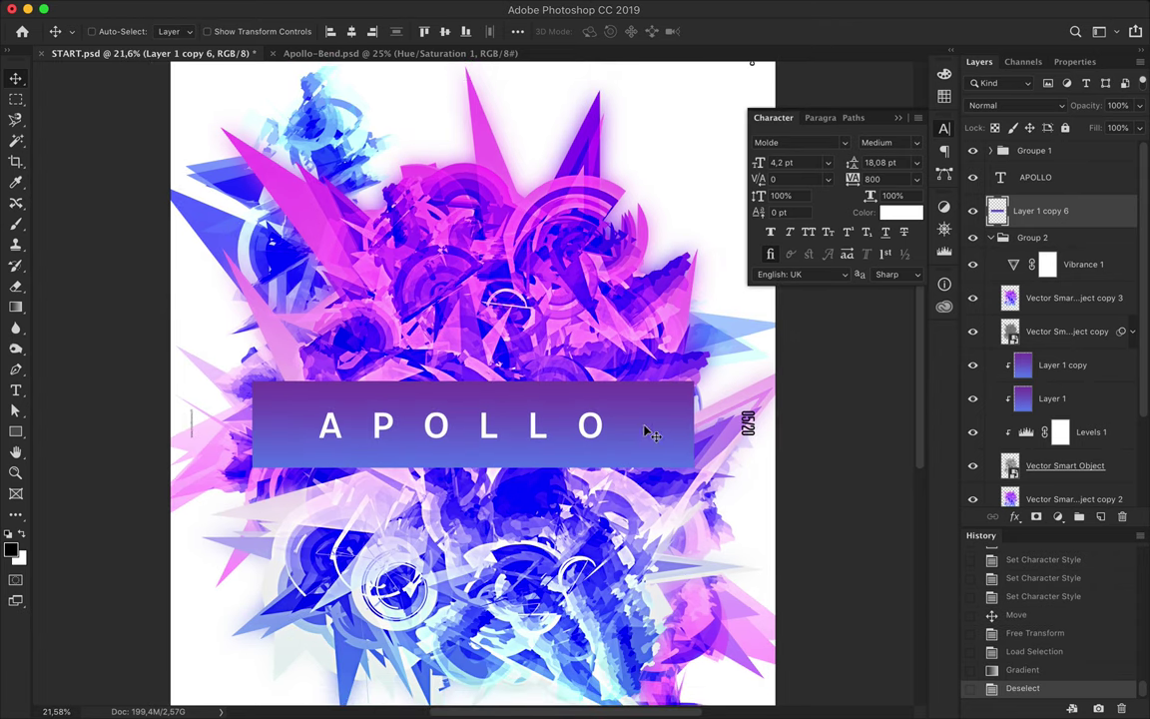
# - Narrow the band from both sides and centre it horizontally and vertically on the poster
pyautogui.hotkey('ctrl', 't')
pyautogui.moveTo(694, 423); pyautogui.dragTo(654, 423)
pyautogui.moveTo(251, 423); pyautogui.dragTo(277, 424)
pyautogui.press('Return')
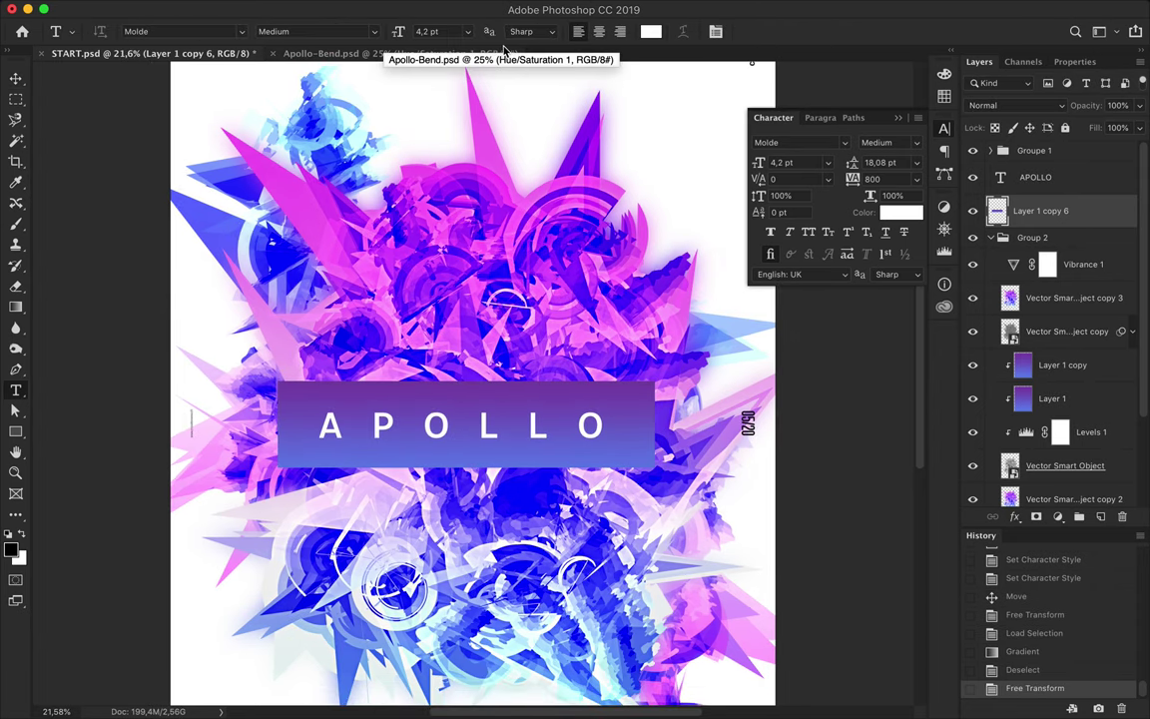
pyautogui.click(351, 31)
pyautogui.click(445, 31)
pyautogui.doubleClick(597, 425)
pyautogui.click(608, 421)
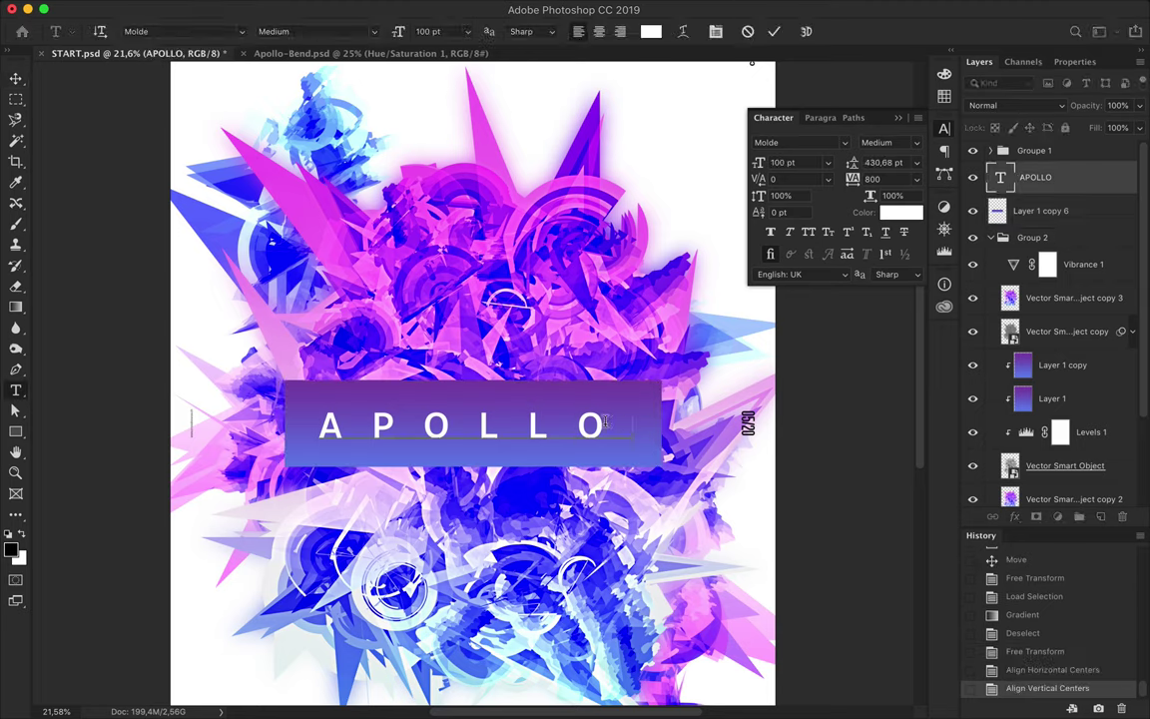
# - Duplicate the APOLLO title layer and merge the copy into a smart object
pyautogui.click(1046, 182)
pyautogui.rightClick(984, 177)
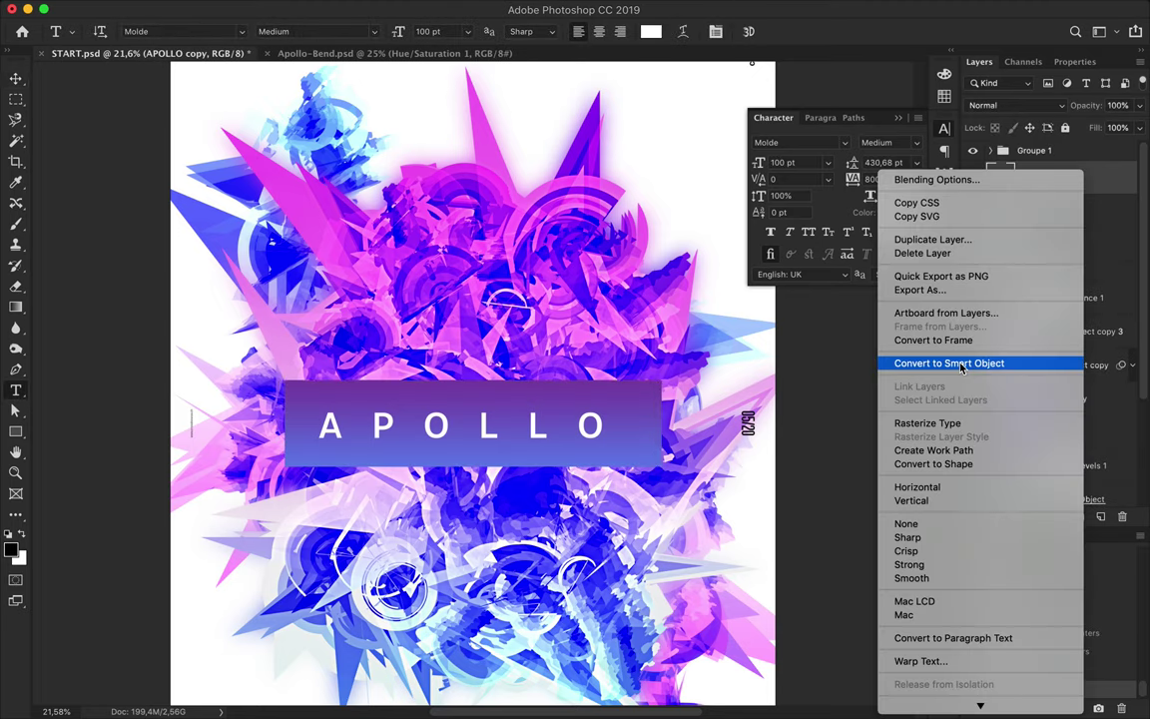
pyautogui.press('Escape')
pyautogui.hotkey('ctrl', 'j')
pyautogui.hotkey('ctrl', 'shift', 'alt', 'e')
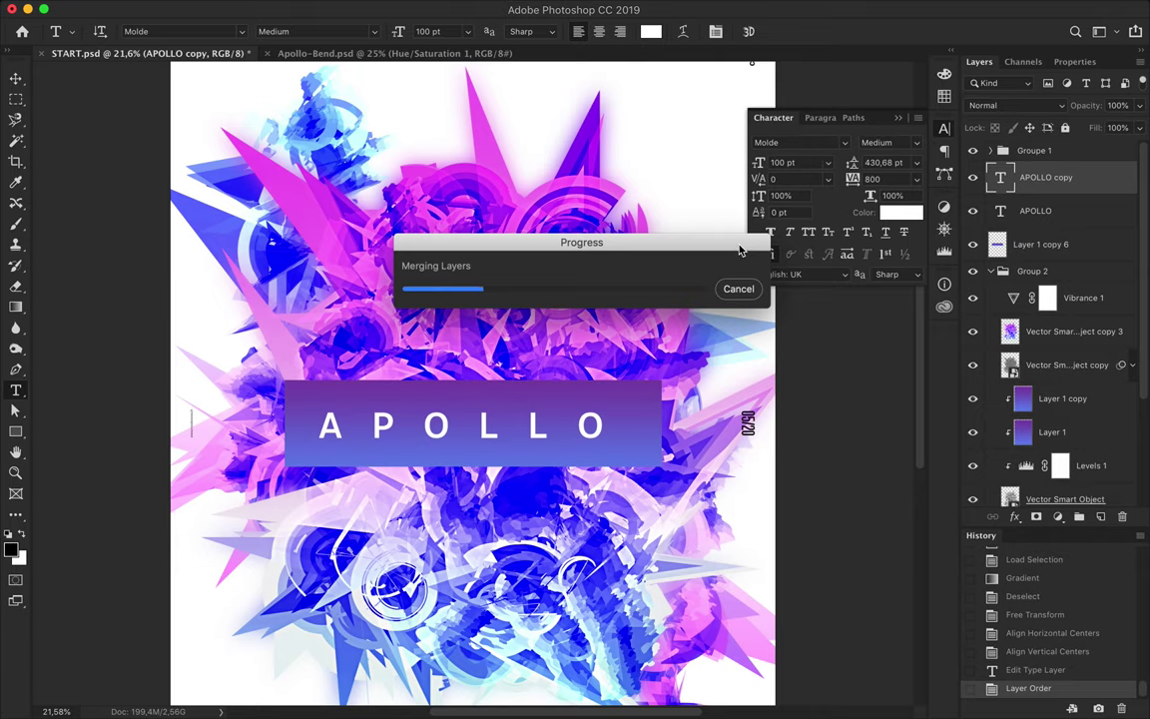
# - Recentre the APOLLO title band smart object on the poster
pyautogui.moveTo(740, 250); pyautogui.dragTo(704, 258)
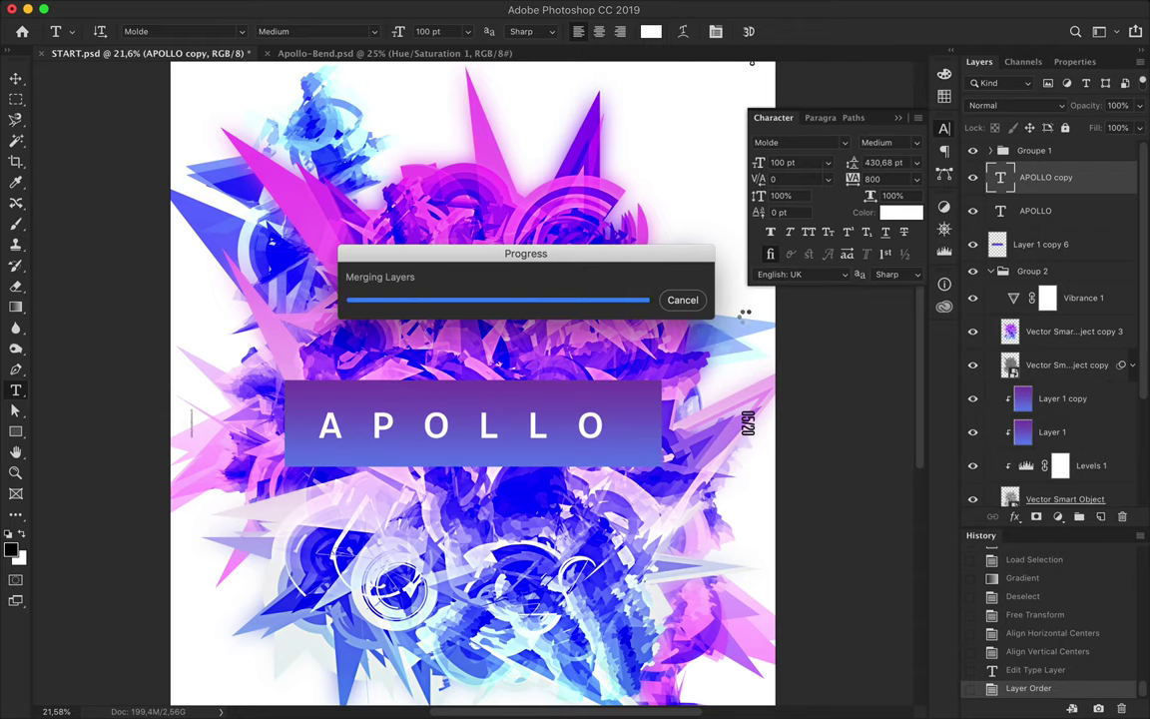
pyautogui.moveTo(613, 255)
pyautogui.mouseDown()
pyautogui.moveTo(542, 339)
pyautogui.moveTo(721, 135)
pyautogui.mouseUp()
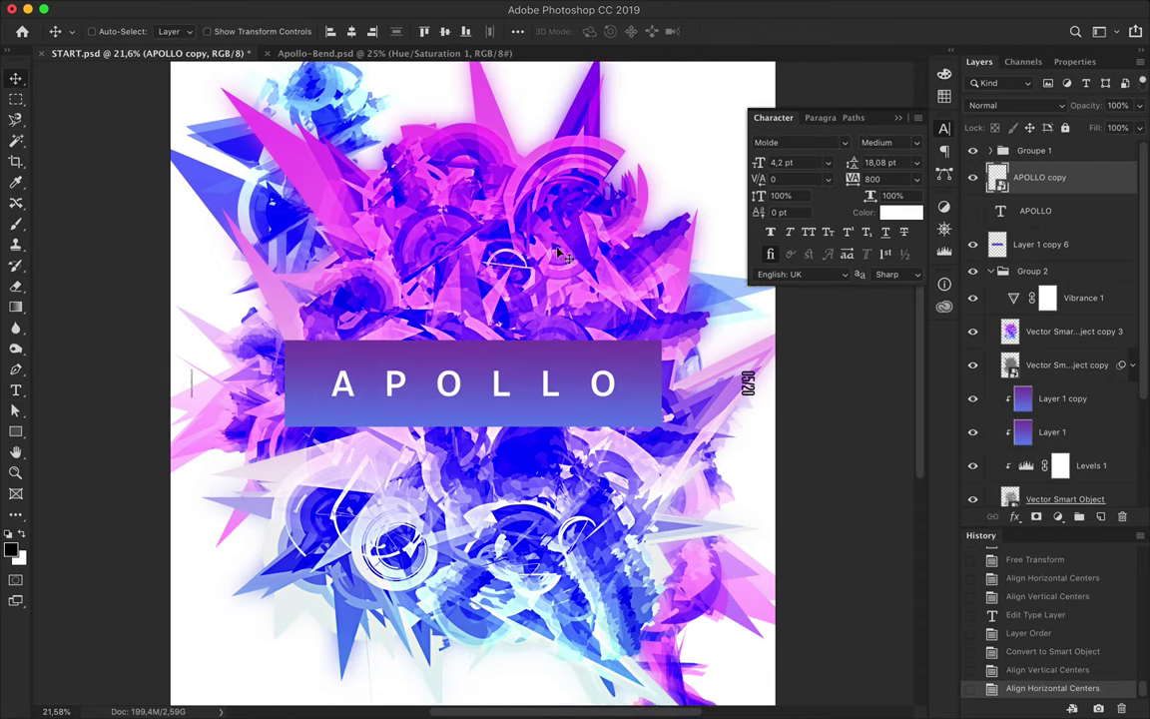
pyautogui.scroll(-1, 647, 215)
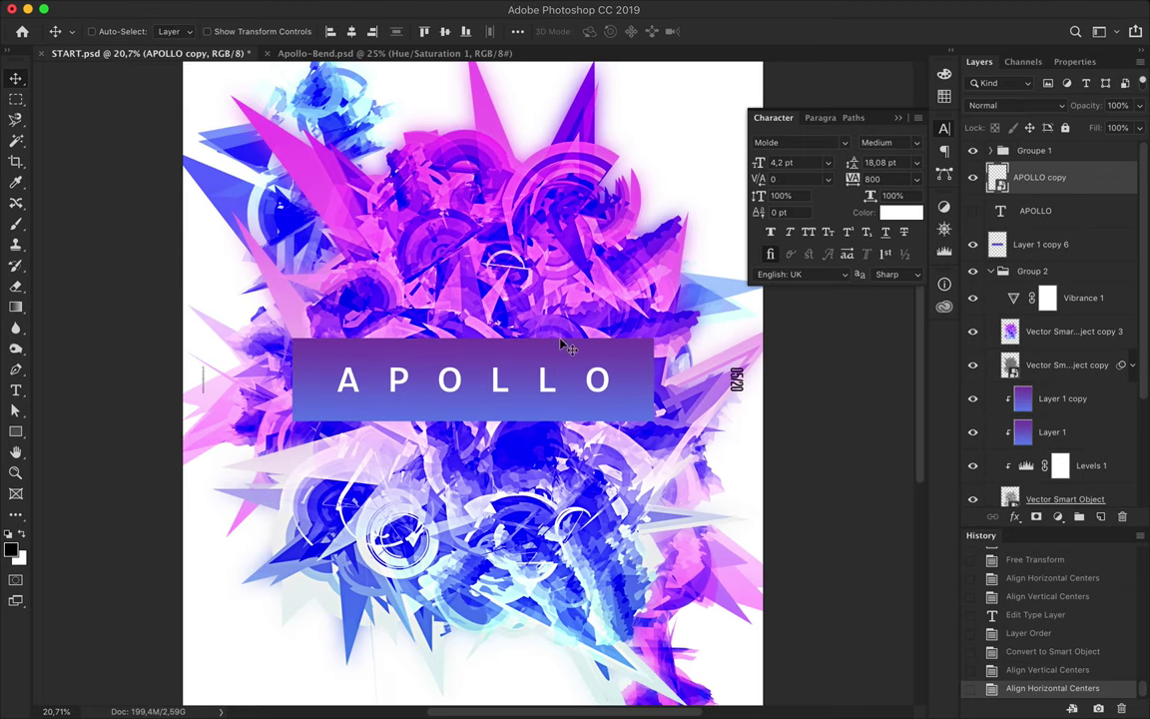
# - Draw a thin white rectangle bar just below the APOLLO band
pyautogui.press('u')
pyautogui.moveTo(291, 375); pyautogui.dragTo(633, 427)
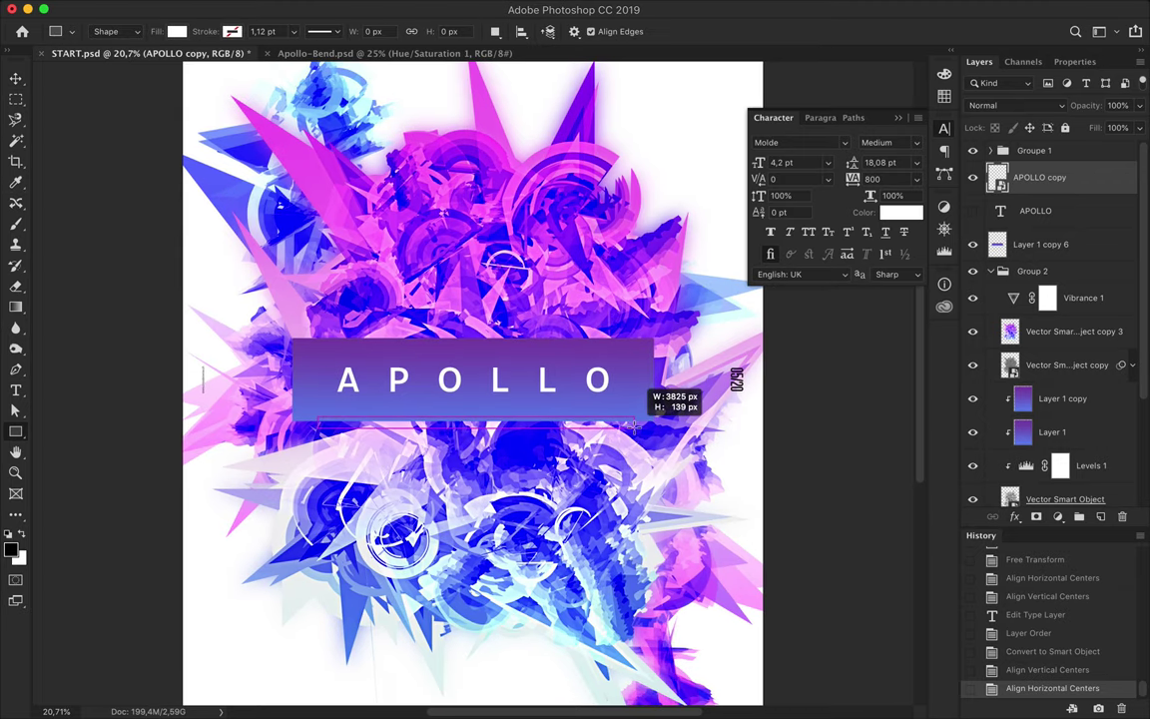
pyautogui.press('v')
pyautogui.hotkey('shift', 'Up')
pyautogui.hotkey('shift', 'Up')
pyautogui.hotkey('shift', 'Up')
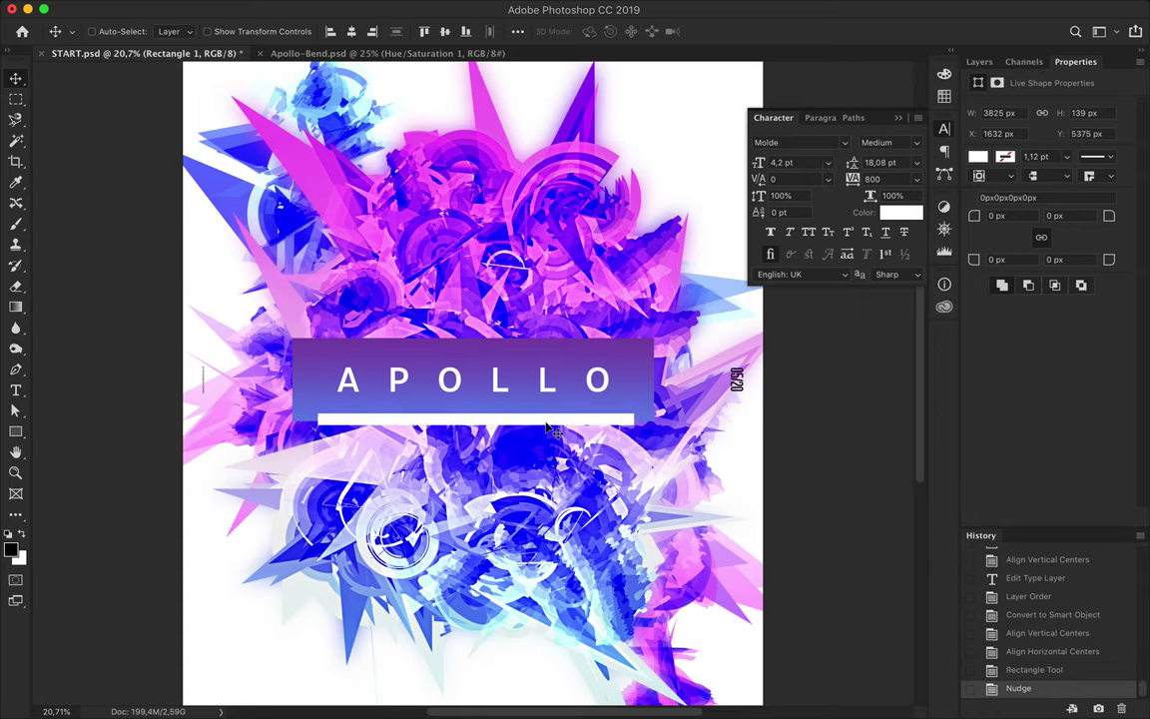
# - Copy the white bar to the band's top edge and make it thinner
pyautogui.moveTo(528, 348); pyautogui.dragTo(528, 272)
pyautogui.hotkey('ctrl', 't')
pyautogui.moveTo(583, 342); pyautogui.dragTo(476, 342)
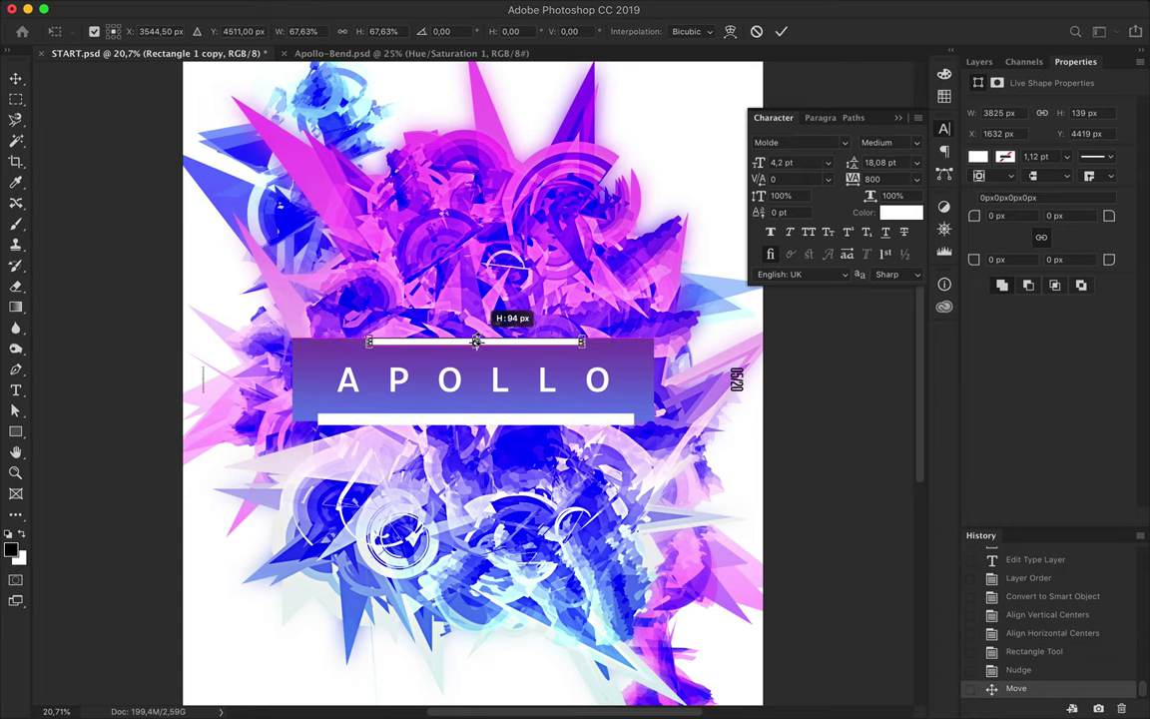
pyautogui.press('Return')
pyautogui.hotkey('shift', 'Up')
pyautogui.hotkey('shift', 'Up')
pyautogui.hotkey('shift', 'Up')
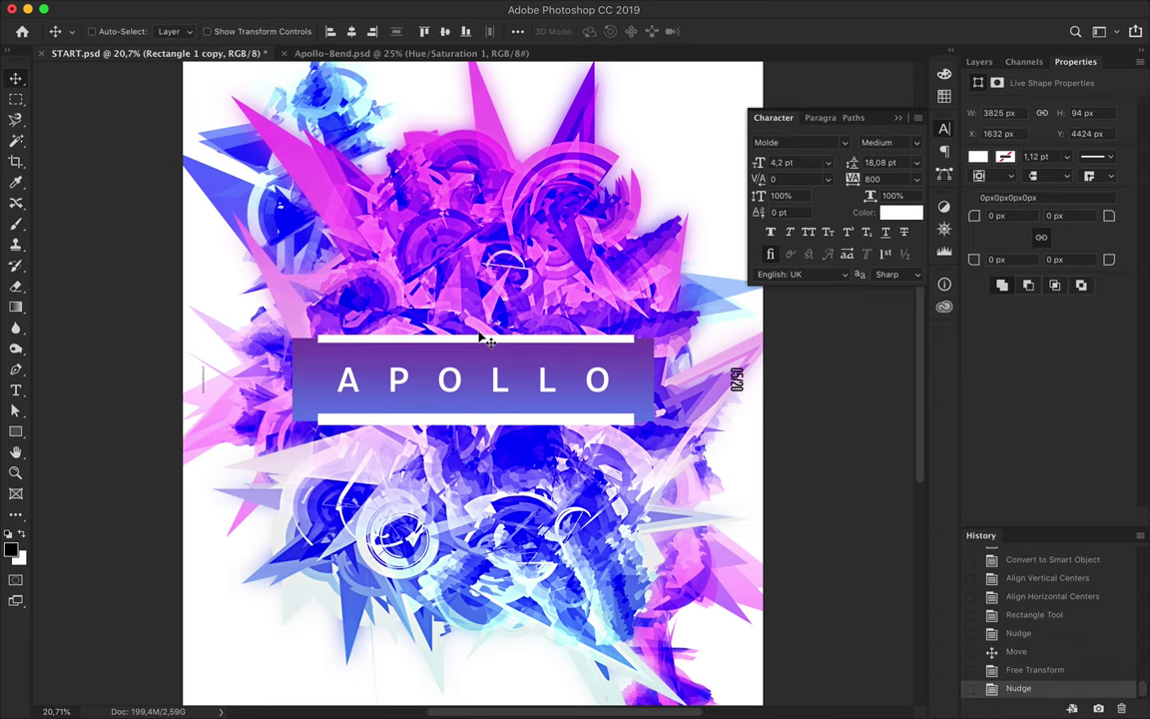
# - Narrow both white bars evenly from the left and right sides
pyautogui.hotkey('ctrl', 't')
pyautogui.moveTo(633, 379); pyautogui.dragTo(594, 381)
pyautogui.moveTo(318, 380); pyautogui.dragTo(348, 380)
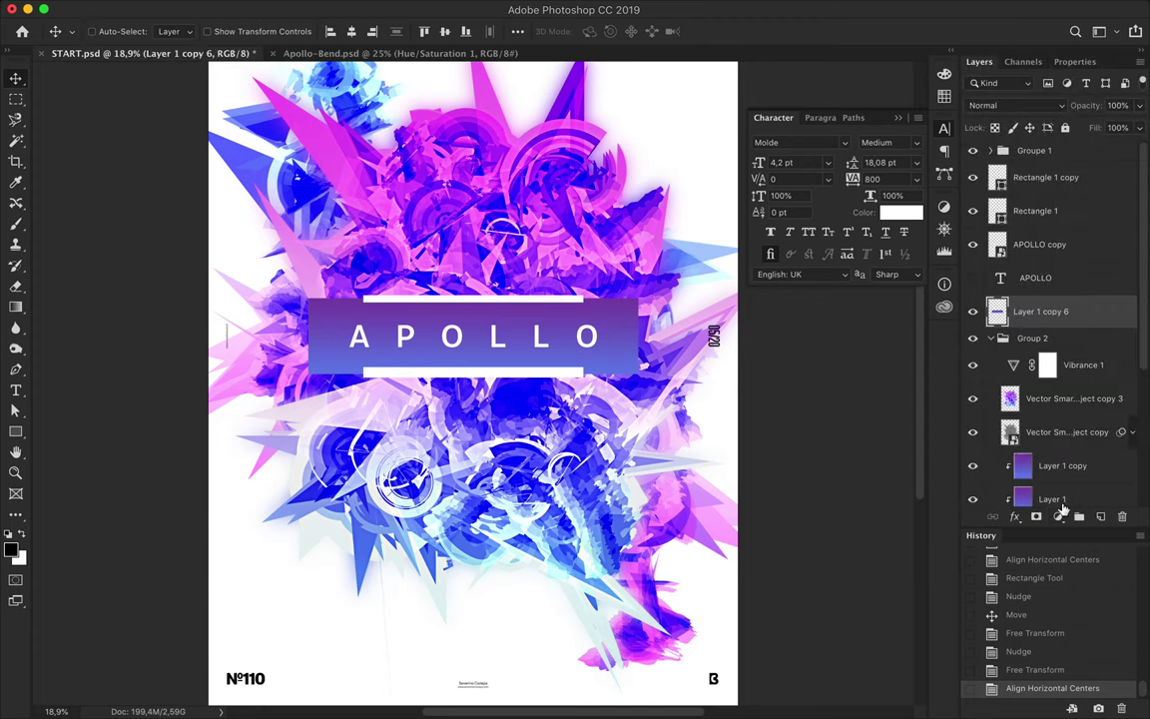
# - Add a Levels adjustment layer clipped to the band layer
pyautogui.click(1059, 516)
pyautogui.click(998, 593)
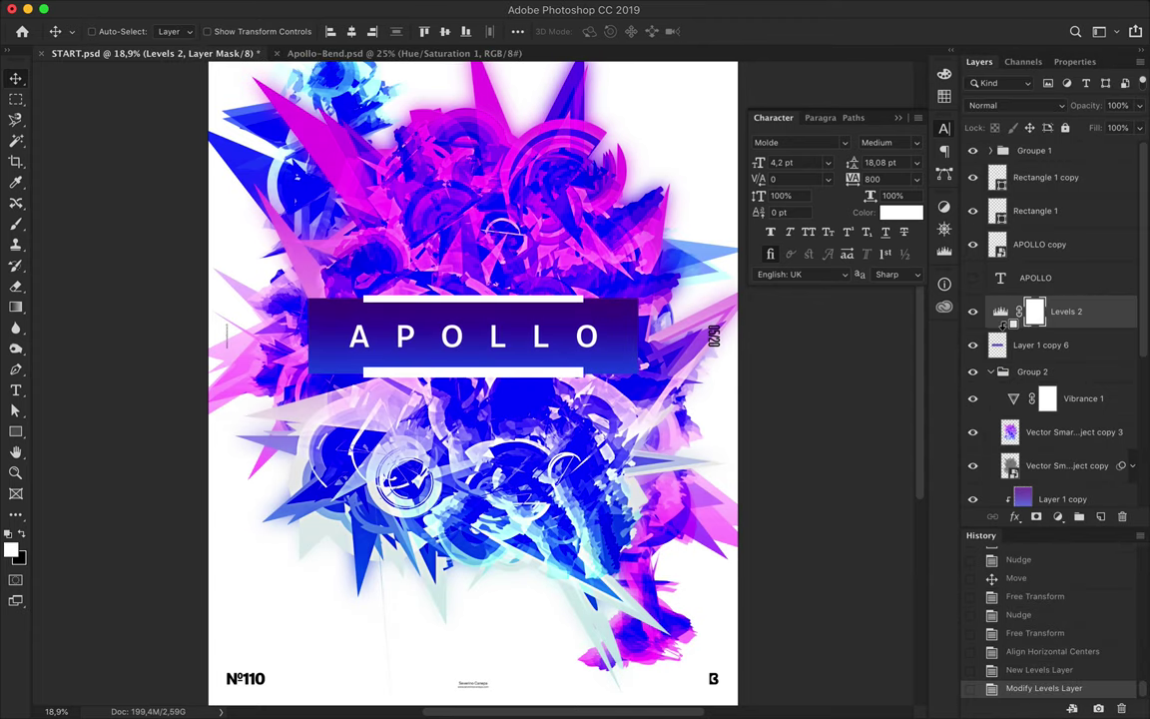
pyautogui.keyDown('alt'); pyautogui.click(1003, 327); pyautogui.keyUp('alt')
# - Add a Hue/Saturation adjustment clipped to the band, with Hue +31 and Lightness +8
pyautogui.click(1059, 516)
pyautogui.click(988, 639)
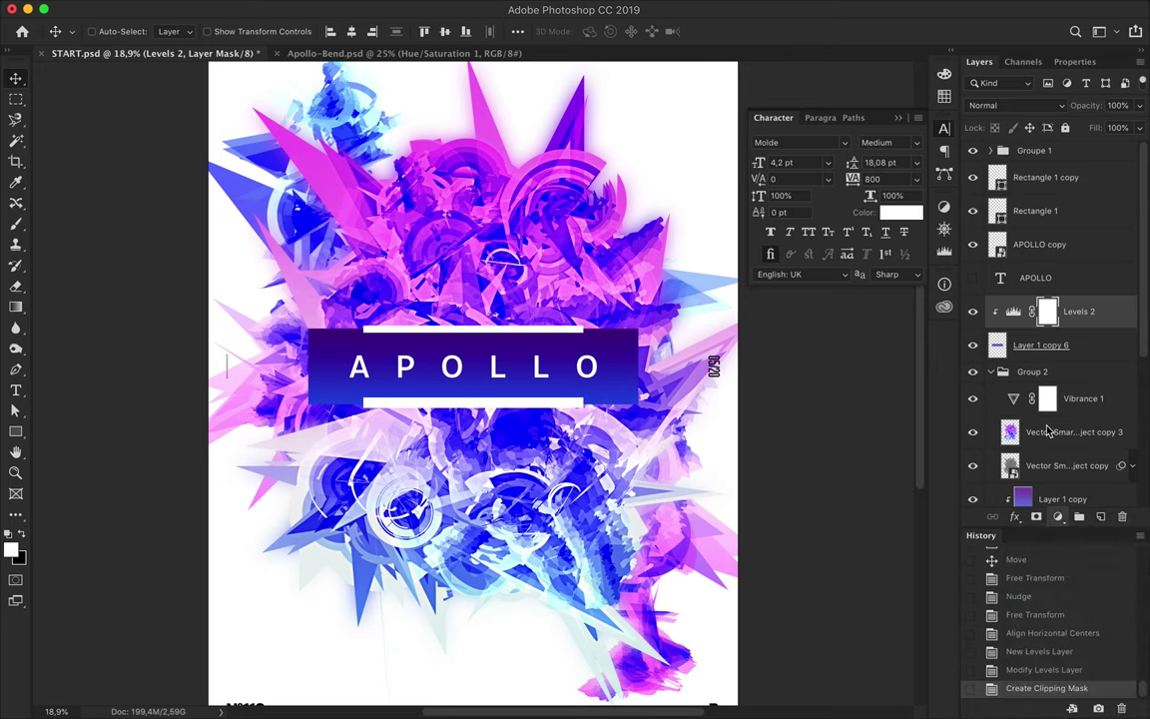
pyautogui.moveTo(1048, 166); pyautogui.dragTo(1118, 172)
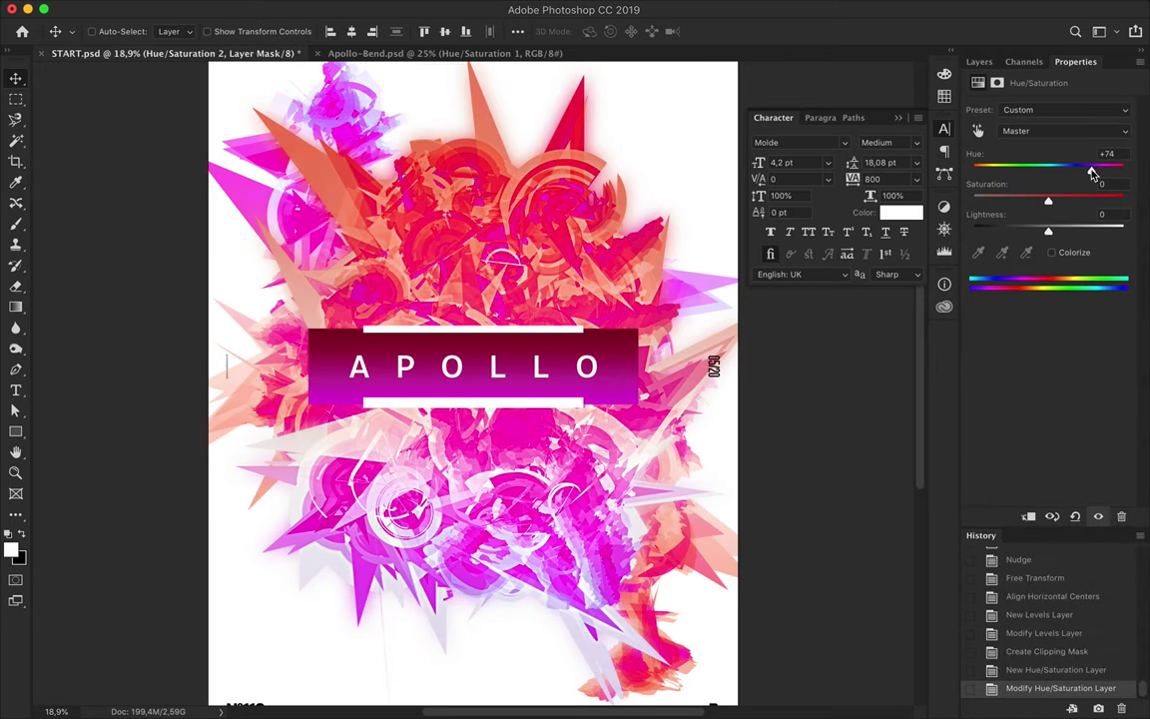
pyautogui.click(980, 61)
pyautogui.keyDown('alt'); pyautogui.click(1053, 329); pyautogui.keyUp('alt')
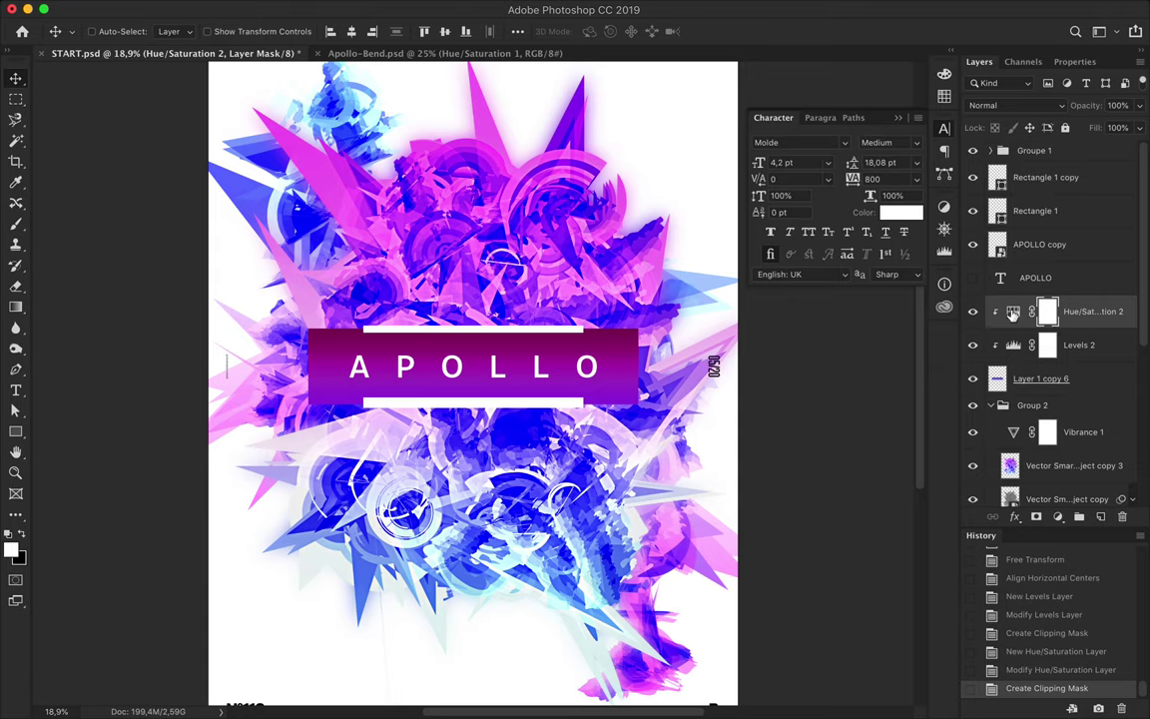
pyautogui.doubleClick(1012, 314)
pyautogui.moveTo(1021, 236)
pyautogui.mouseDown()
pyautogui.moveTo(1056, 236)
pyautogui.moveTo(1090, 204)
pyautogui.mouseUp()
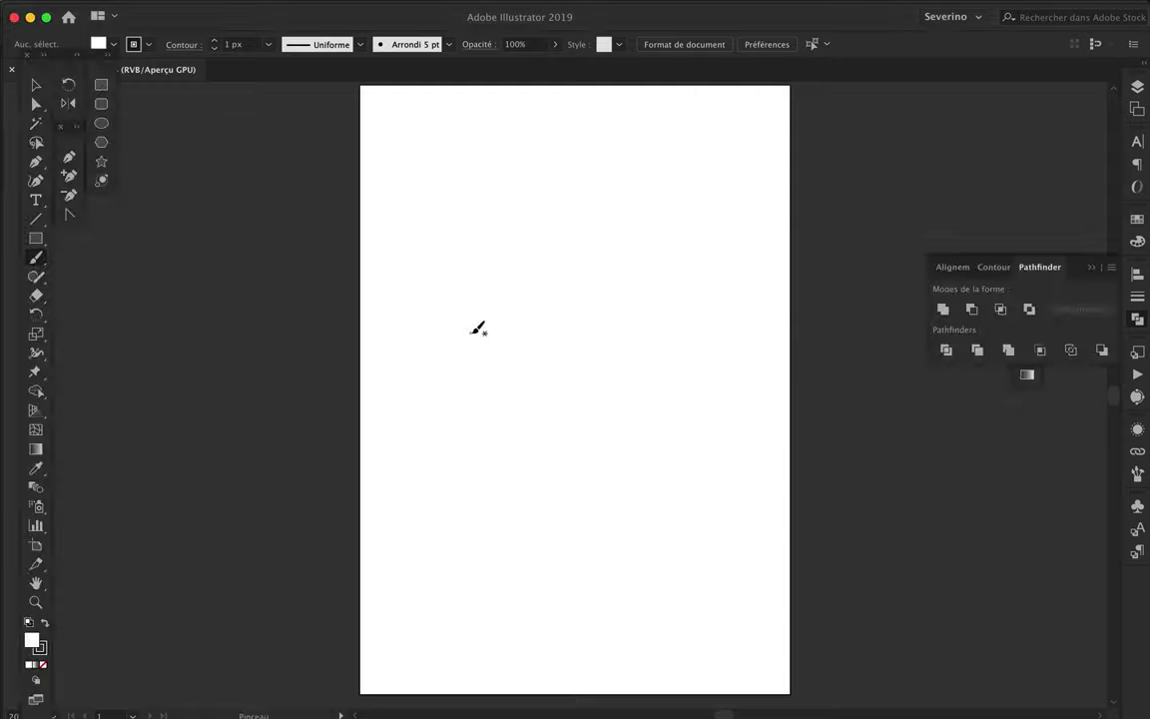
# - Load the Artistic Watercolor brush library and pick a grey watercolour brush
pyautogui.click(1137, 474)
pyautogui.click(887, 402)
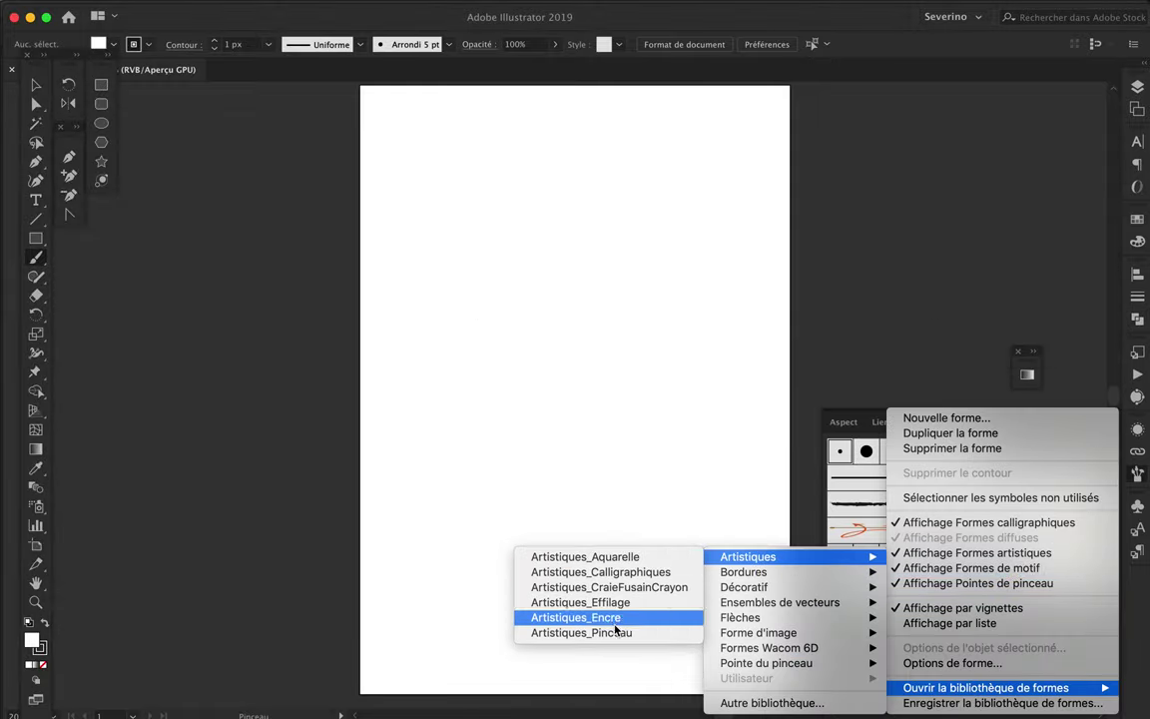
pyautogui.click(598, 616)
pyautogui.moveTo(599, 336); pyautogui.dragTo(928, 183)
pyautogui.click(900, 424)
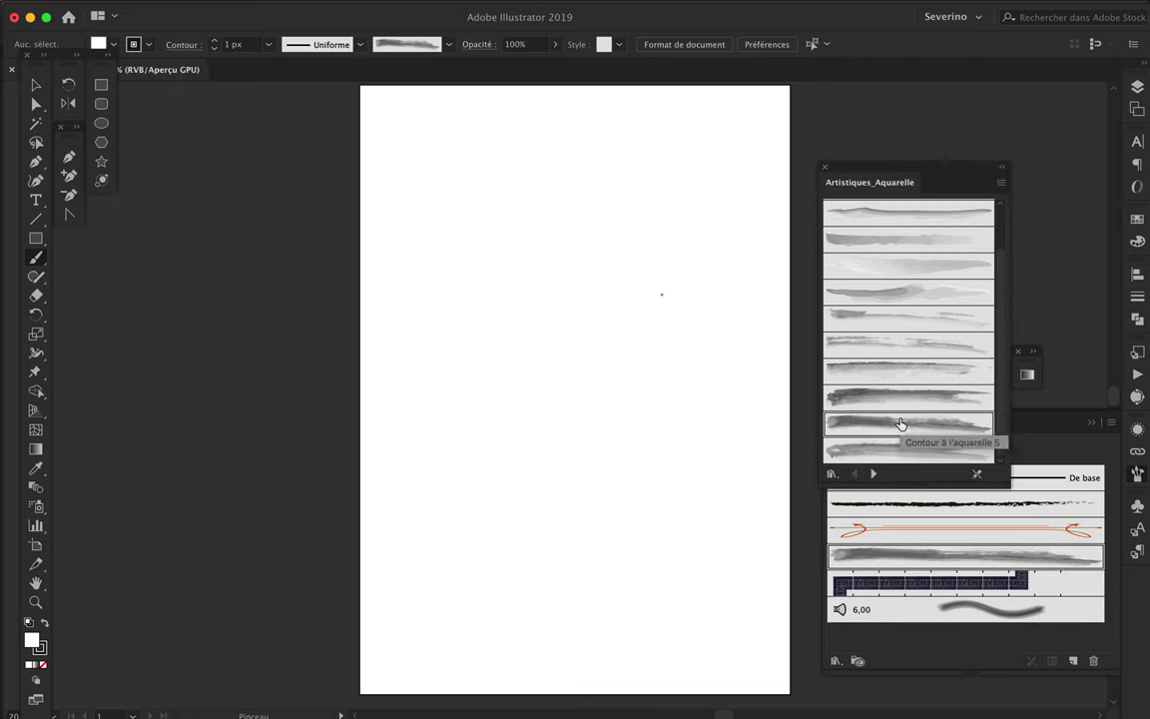
# - Paint a test stroke, undo it, and set the stroke width to 9 px
pyautogui.moveTo(606, 267); pyautogui.dragTo(566, 435)
pyautogui.hotkey('ctrl', 'z')
pyautogui.click(249, 45)
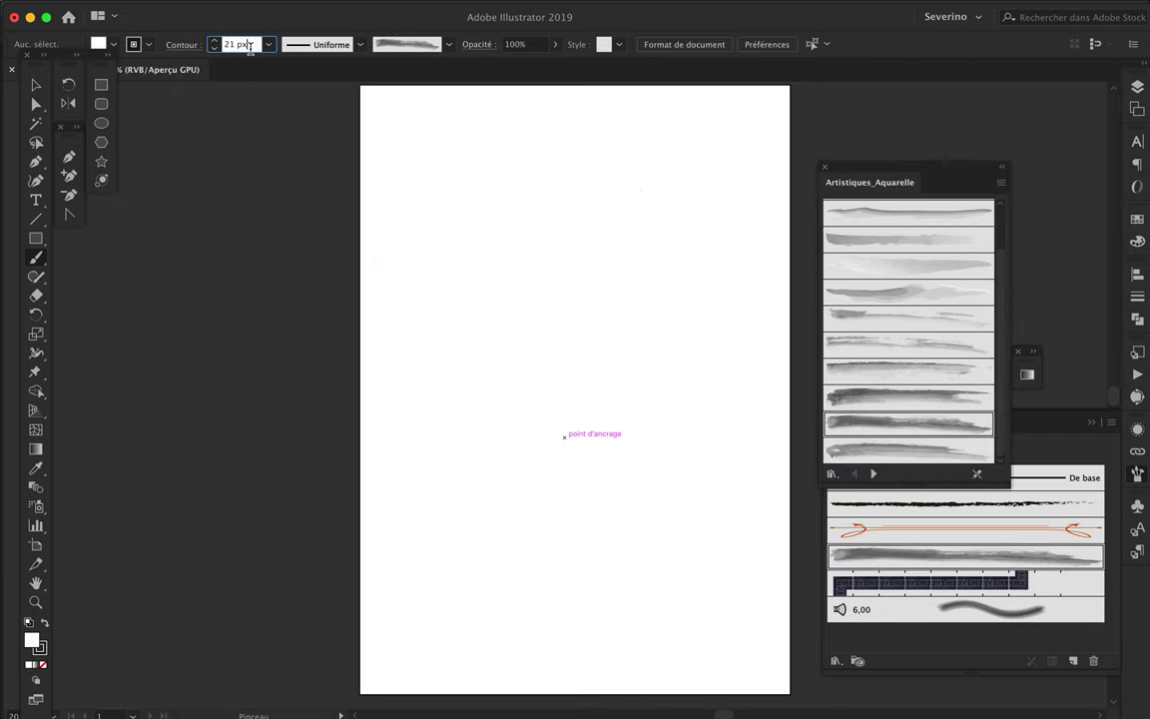
pyautogui.hotkey('ctrl', 'z')
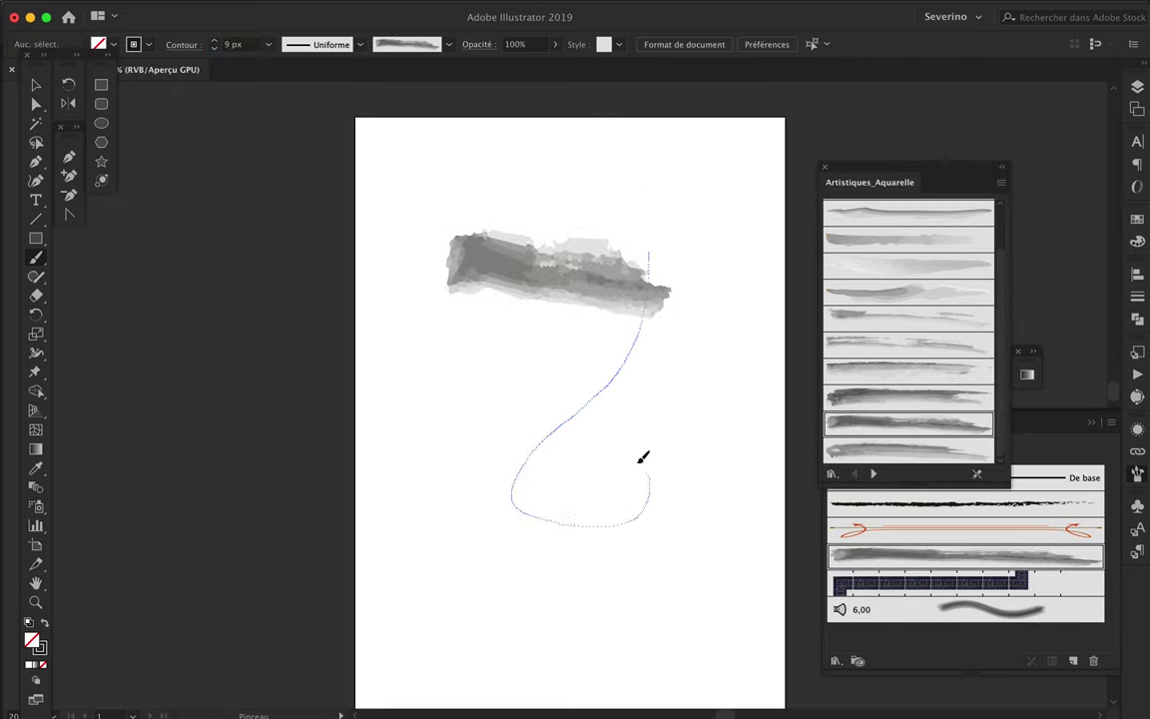
# - Paint four watercolour strokes across the artboard, deleting the long upper-right one
pyautogui.moveTo(646, 237)
pyautogui.mouseDown()
pyautogui.moveTo(475, 416)
pyautogui.moveTo(509, 614)
pyautogui.mouseUp()
pyautogui.moveTo(544, 609); pyautogui.dragTo(731, 405)
pyautogui.moveTo(539, 310); pyautogui.dragTo(531, 180)
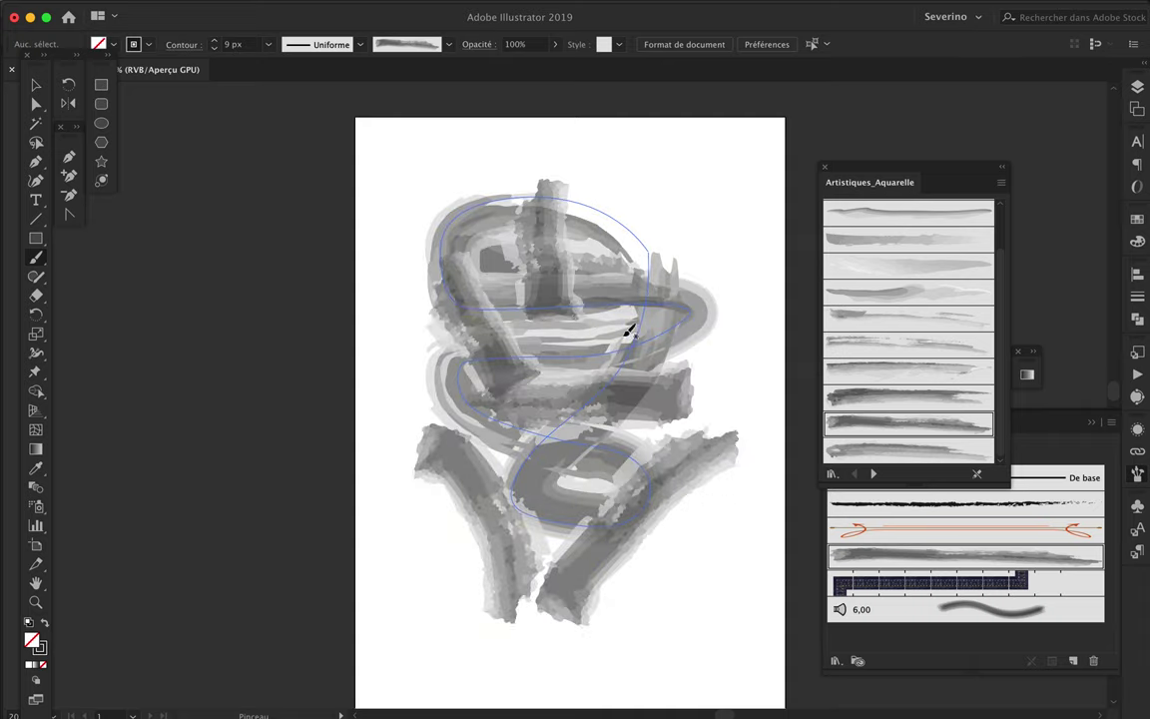
pyautogui.moveTo(559, 340); pyautogui.dragTo(813, 135)
pyautogui.press('v')
pyautogui.press('Delete')
pyautogui.press('b')
# - Paint seven more watercolour strokes radiating out through the cluster
pyautogui.moveTo(589, 375); pyautogui.dragTo(484, 524)
pyautogui.moveTo(424, 325); pyautogui.dragTo(489, 232)
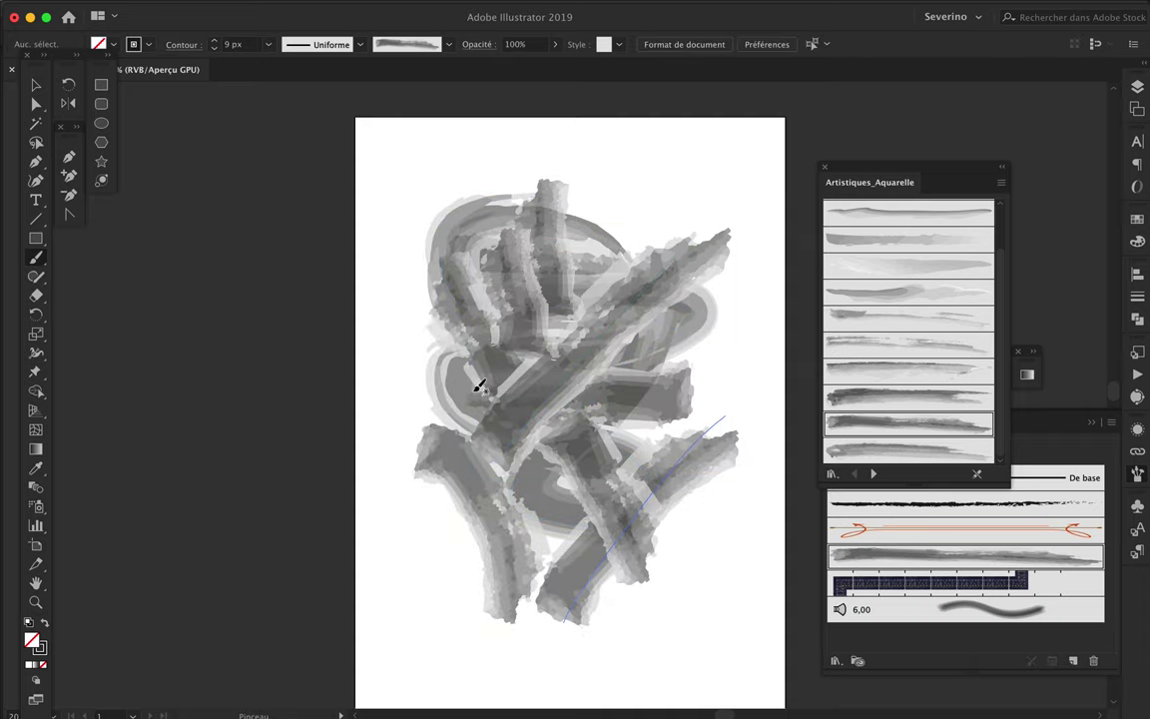
pyautogui.moveTo(469, 399); pyautogui.dragTo(354, 359)
pyautogui.moveTo(539, 340); pyautogui.dragTo(734, 234)
pyautogui.moveTo(596, 390); pyautogui.dragTo(420, 469)
pyautogui.moveTo(459, 350)
pyautogui.mouseDown()
pyautogui.moveTo(532, 436)
pyautogui.moveTo(715, 368)
pyautogui.mouseUp()
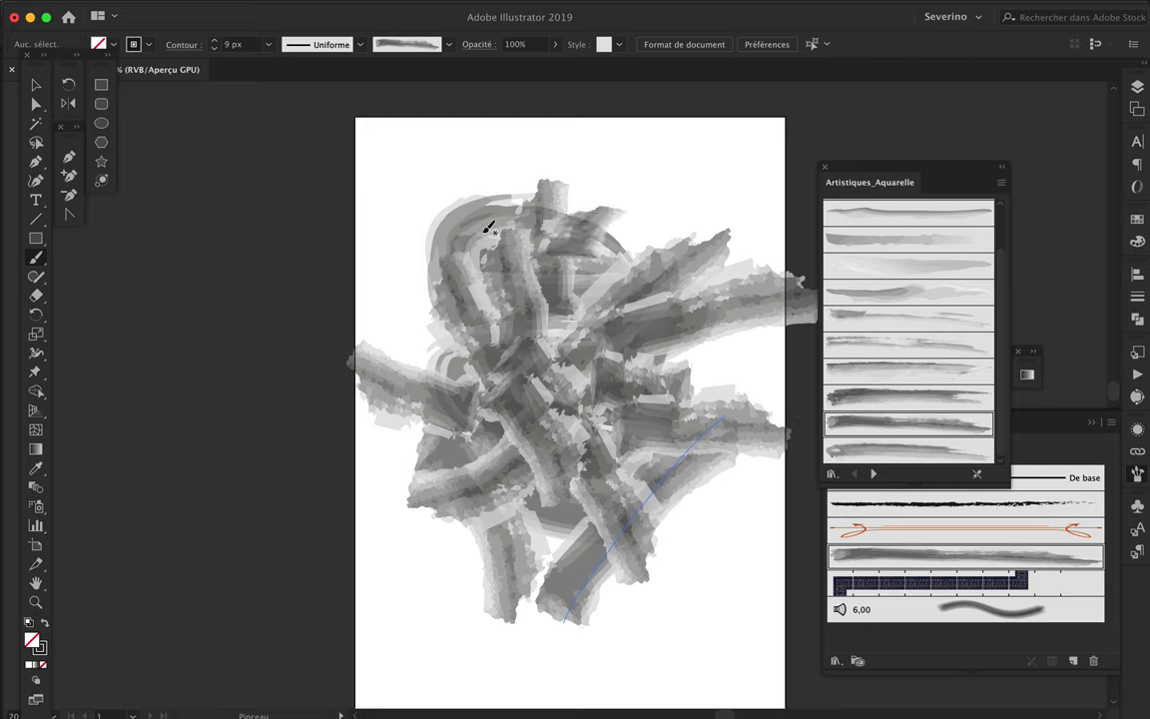
pyautogui.moveTo(519, 329); pyautogui.dragTo(419, 135)
# - Reposition four strokes in the cluster, then add two more at lower left and centre
pyautogui.press('v')
pyautogui.moveTo(738, 306); pyautogui.dragTo(449, 390)
pyautogui.moveTo(445, 180); pyautogui.dragTo(475, 220)
pyautogui.moveTo(639, 389); pyautogui.dragTo(673, 423)
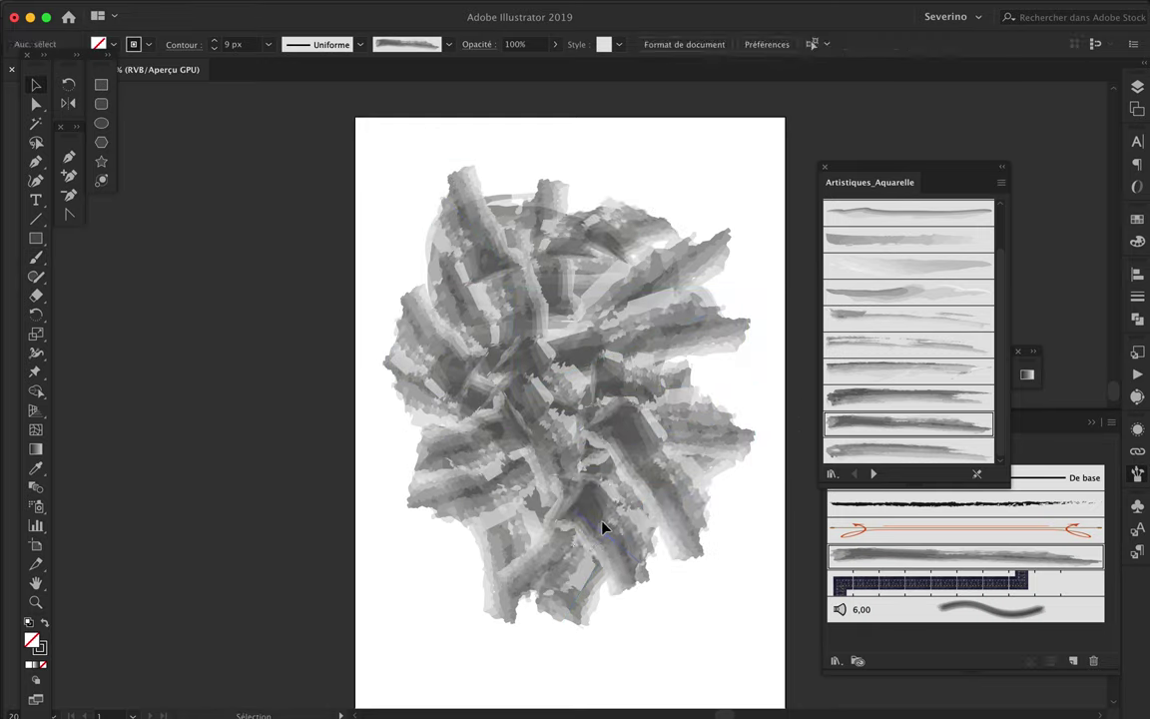
pyautogui.moveTo(641, 521); pyautogui.dragTo(603, 510)
pyautogui.press('b')
pyautogui.moveTo(504, 444); pyautogui.dragTo(394, 544)
pyautogui.moveTo(639, 449); pyautogui.dragTo(547, 574)
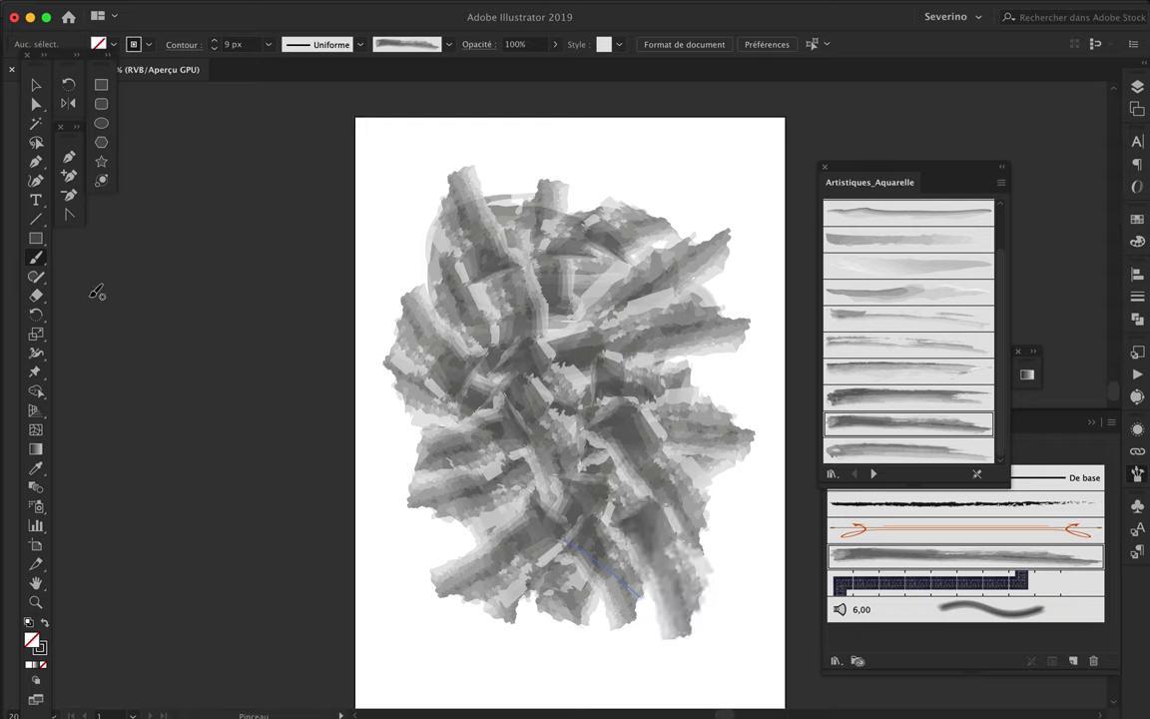
# - Warp the cluster's centre, then grow large Crystallize spikes on the artwork
pyautogui.moveTo(35, 353); pyautogui.dragTo(110, 372)
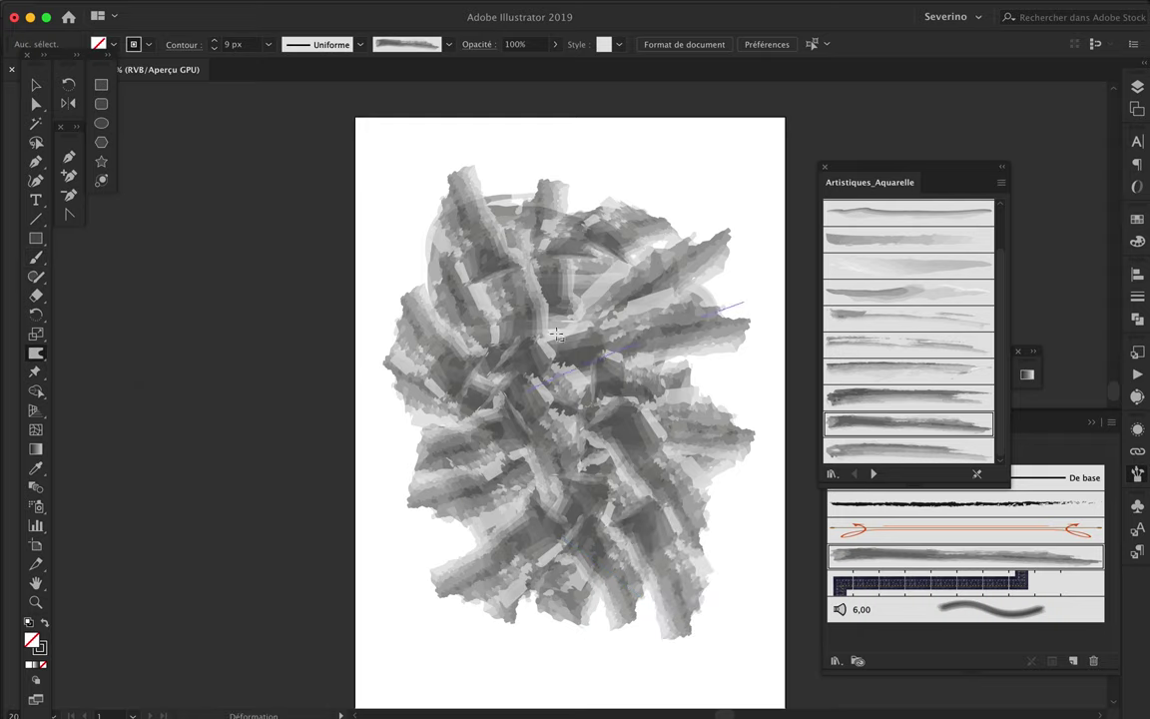
pyautogui.moveTo(462, 308); pyautogui.dragTo(519, 359)
pyautogui.click(45, 354)
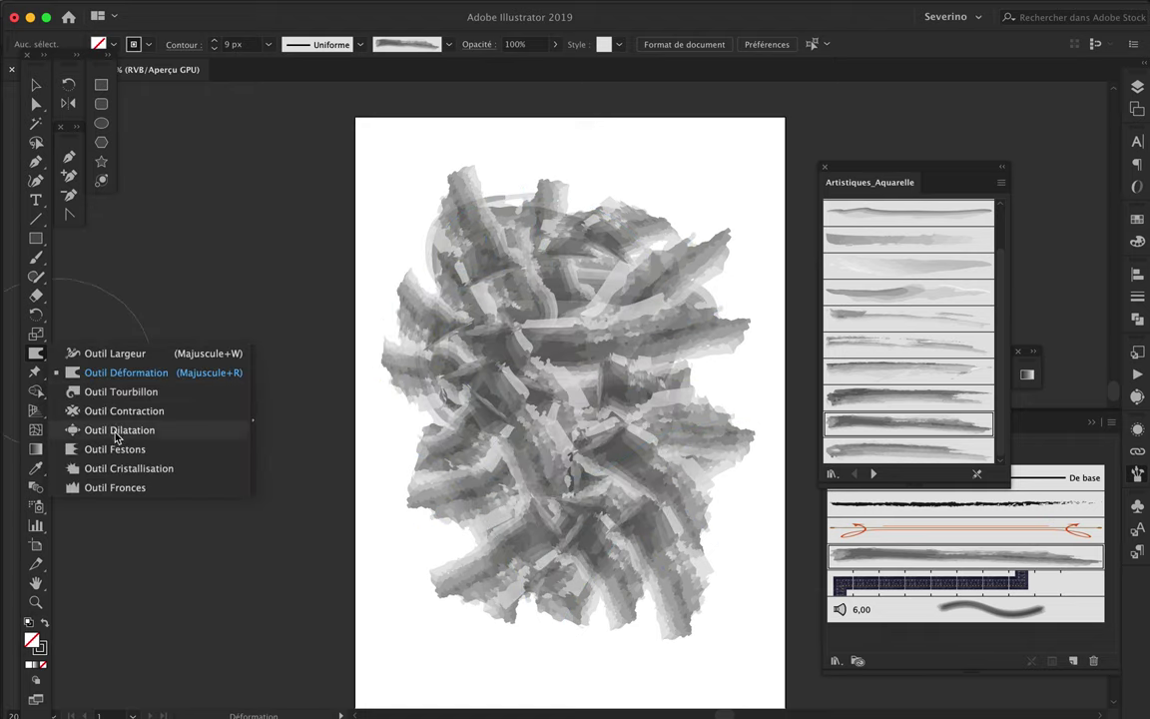
pyautogui.click(128, 468)
pyautogui.moveTo(514, 329); pyautogui.dragTo(529, 309)
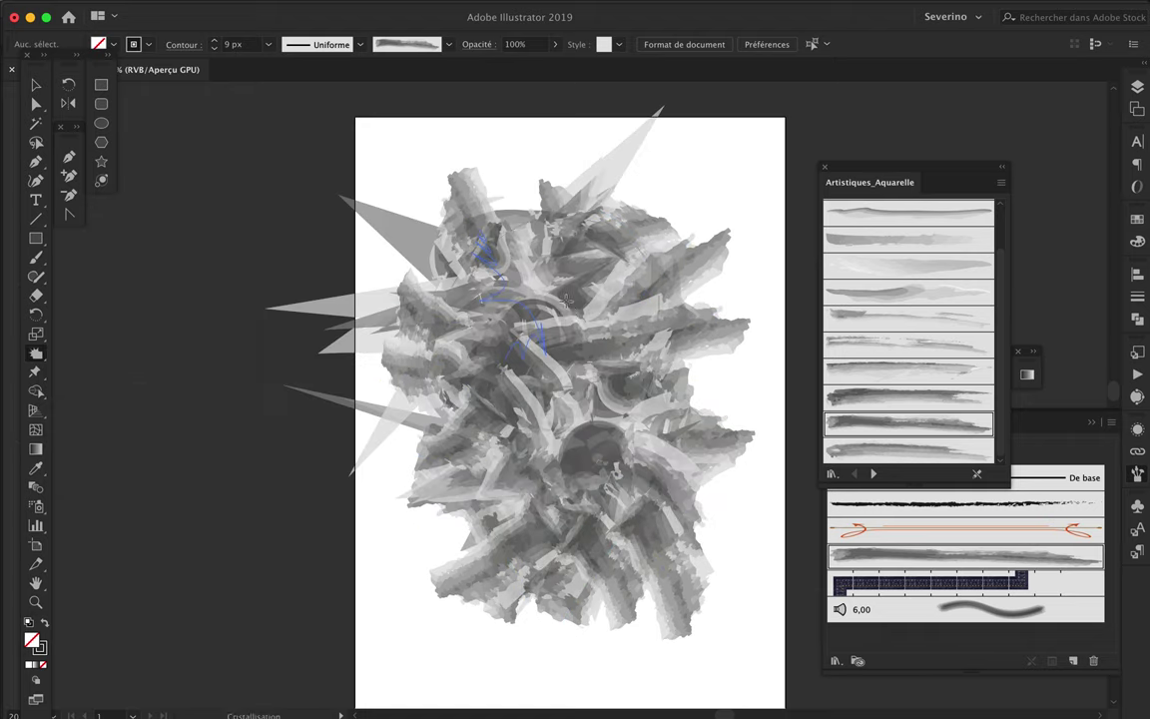
pyautogui.press('super+z')
pyautogui.doubleClick(36, 354)
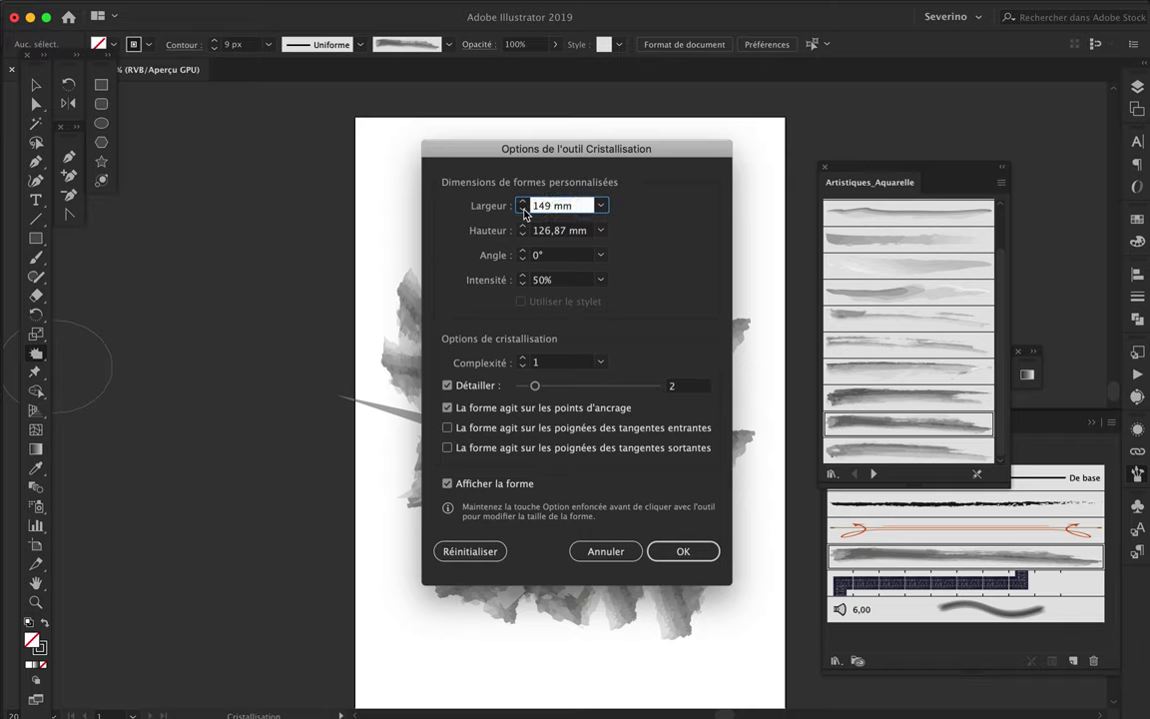
pyautogui.press('Return')
pyautogui.moveTo(603, 449)
pyautogui.mouseDown()
pyautogui.moveTo(596, 474)
pyautogui.moveTo(546, 424)
pyautogui.mouseUp()
# - Grow crystal spikes across the upper artwork and check the paths in Outline view
pyautogui.press('super+minus')
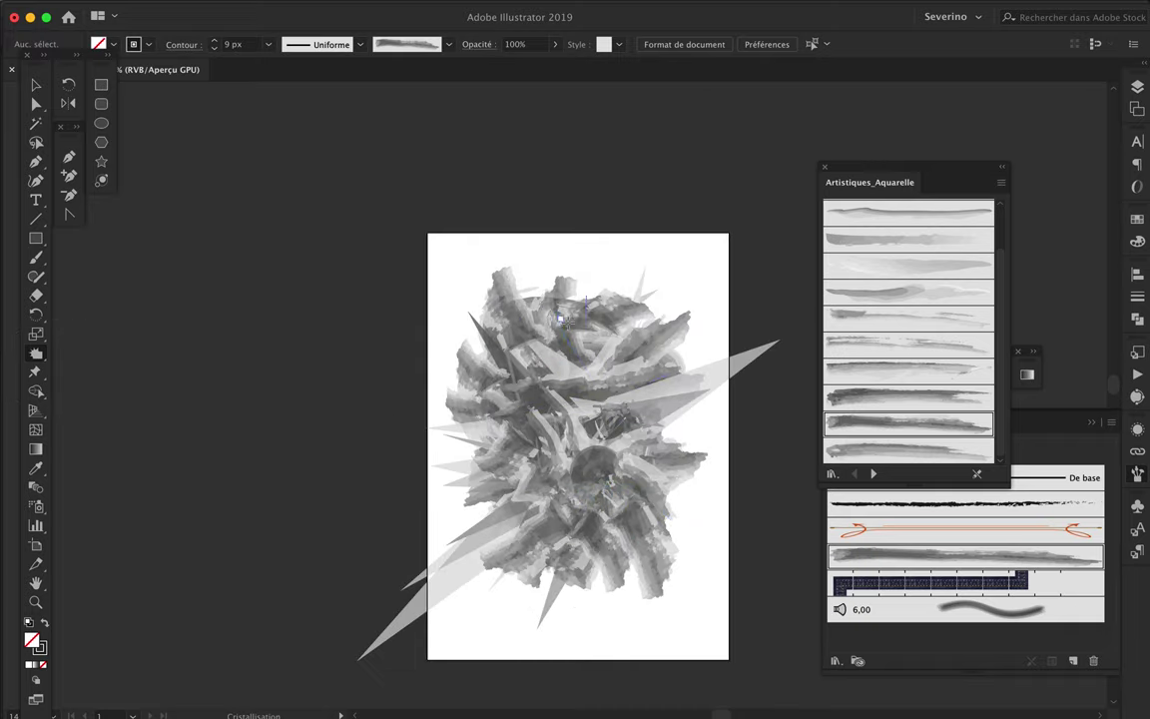
pyautogui.moveTo(525, 290); pyautogui.dragTo(590, 370)
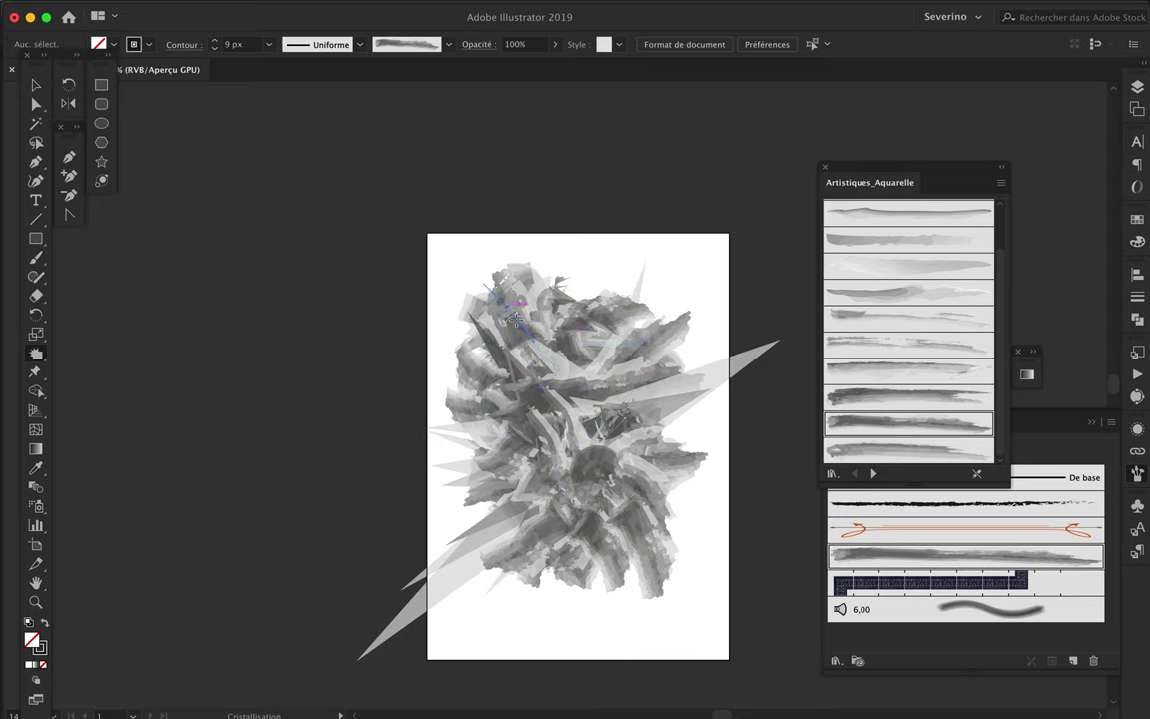
pyautogui.scroll(2, 590, 369)
pyautogui.press('super+y')
pyautogui.press('super+y')
pyautogui.press('super+y')
pyautogui.press('super+y')
pyautogui.press('super+y')
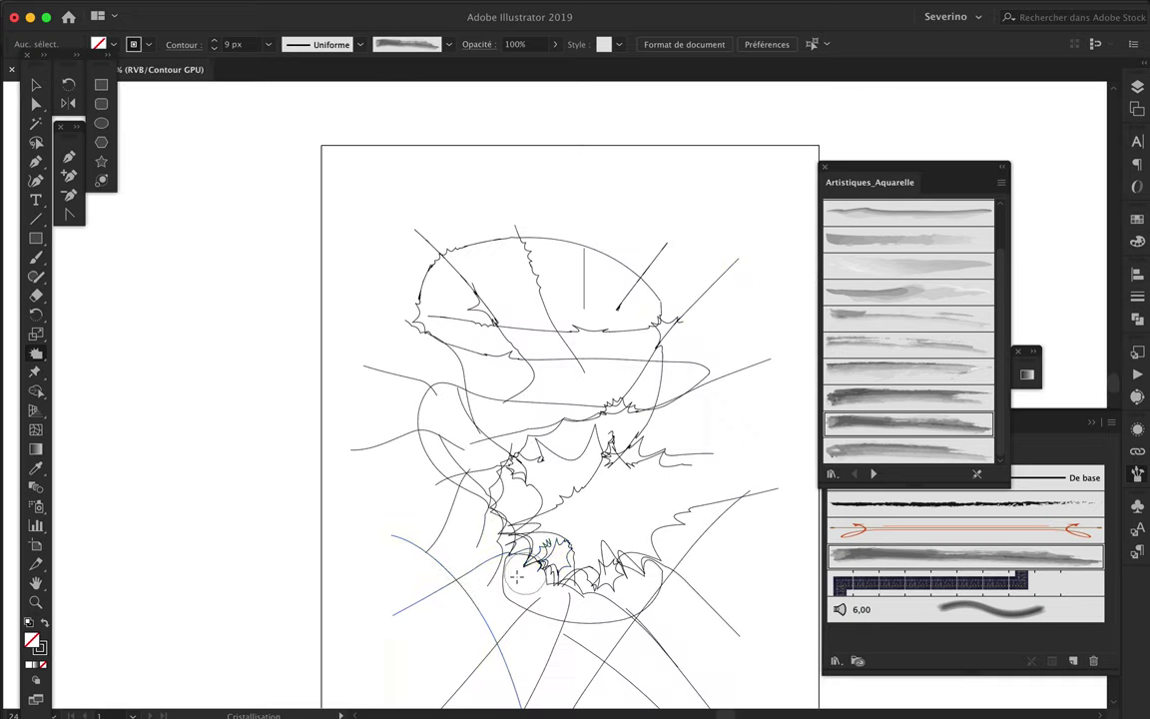
pyautogui.scroll(-1, 640, 658)
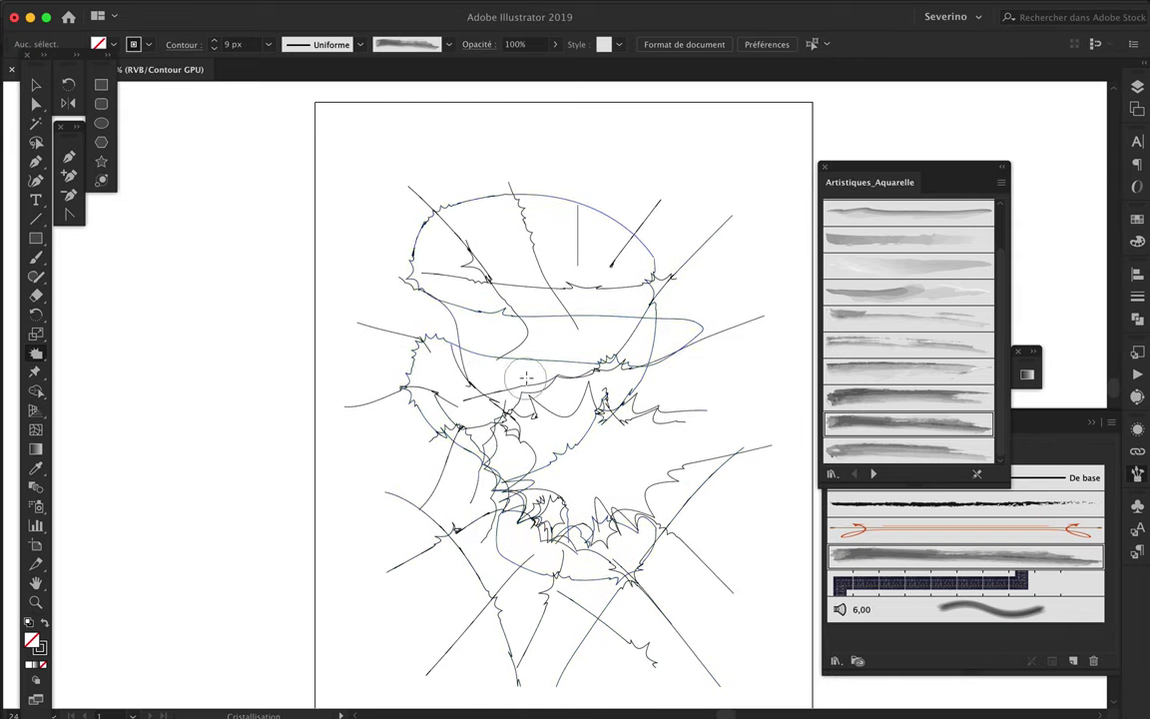
pyautogui.press('super+y')
# - Crinkle the left-side paths into zigzags, comparing Outline and rendered views
pyautogui.moveTo(36, 352); pyautogui.dragTo(85, 488)
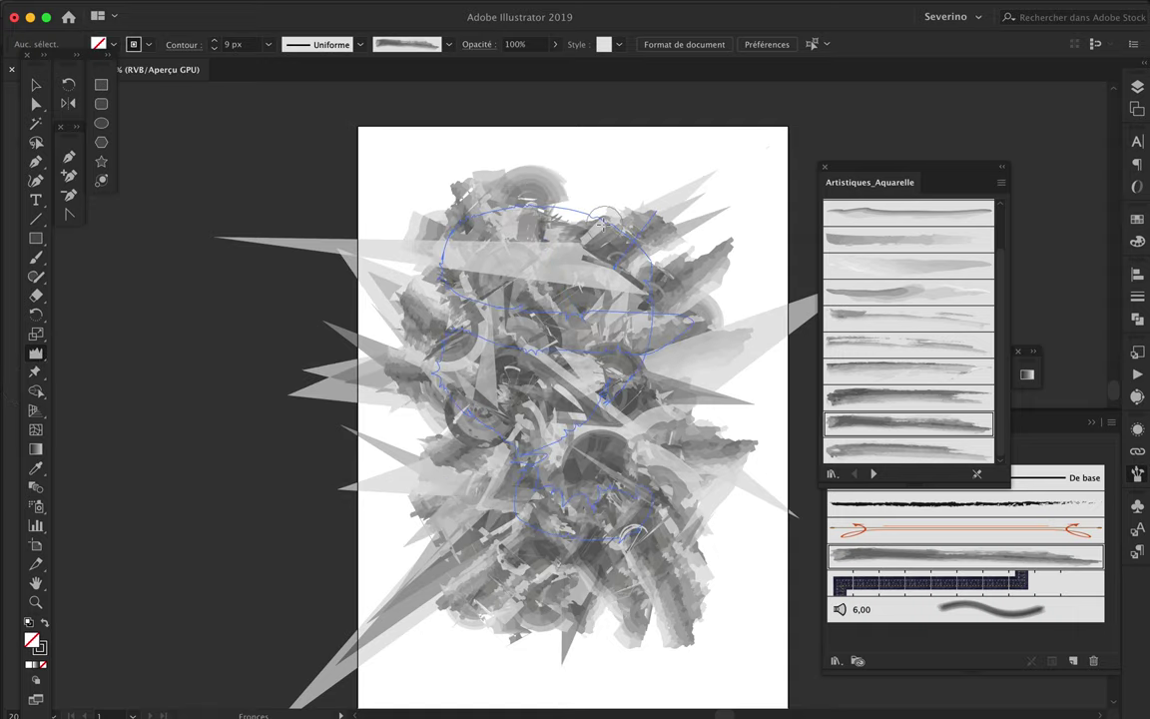
pyautogui.press('super+y')
pyautogui.press('super+y')
pyautogui.press('super+y')
pyautogui.press('super+y')
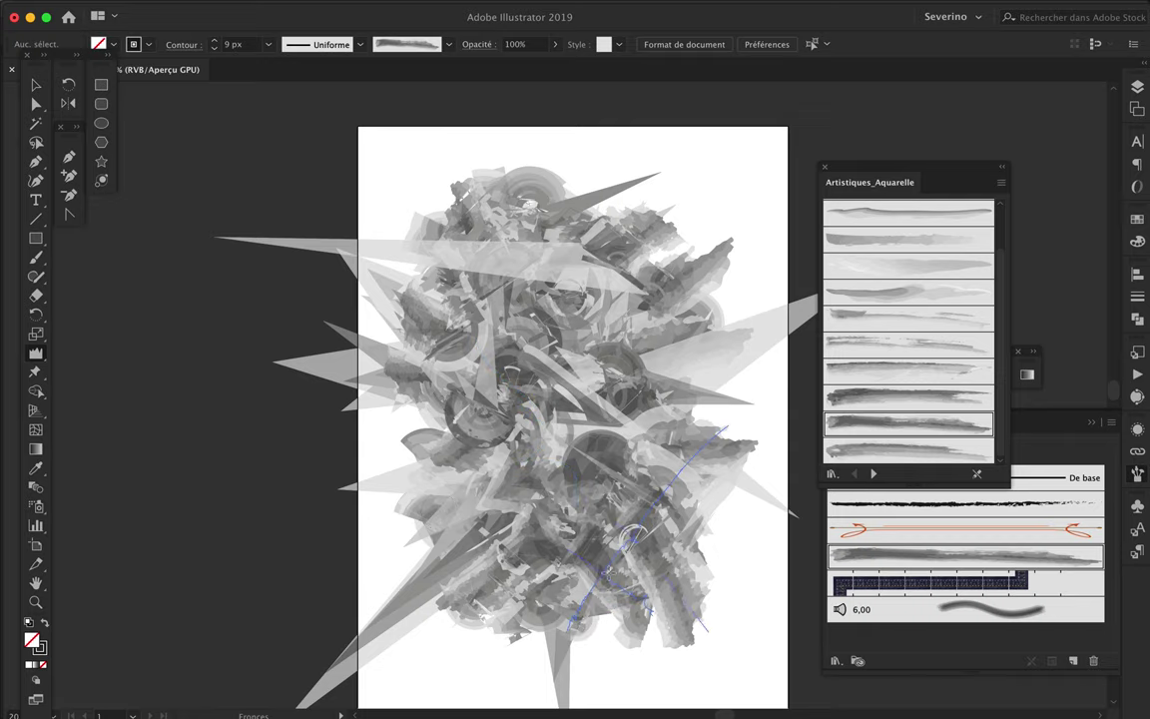
pyautogui.moveTo(556, 540); pyautogui.dragTo(462, 457)
pyautogui.press('super+y')
pyautogui.press('super+y')
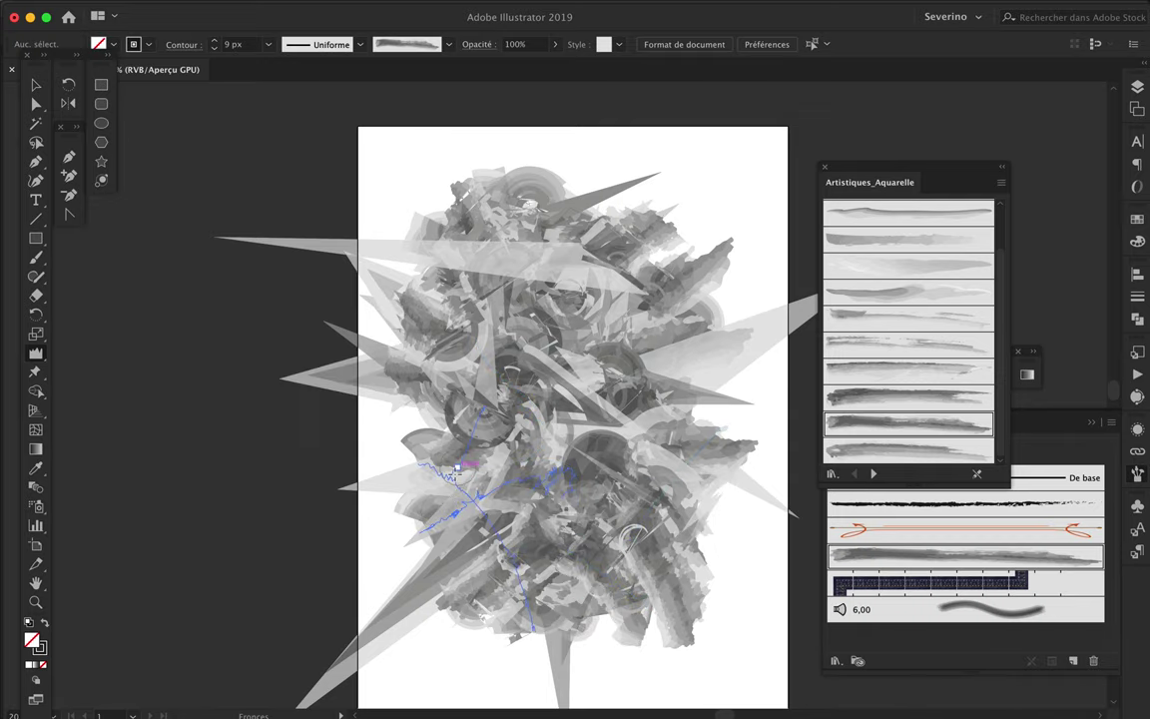
pyautogui.press('super+y')
pyautogui.press('super+y')
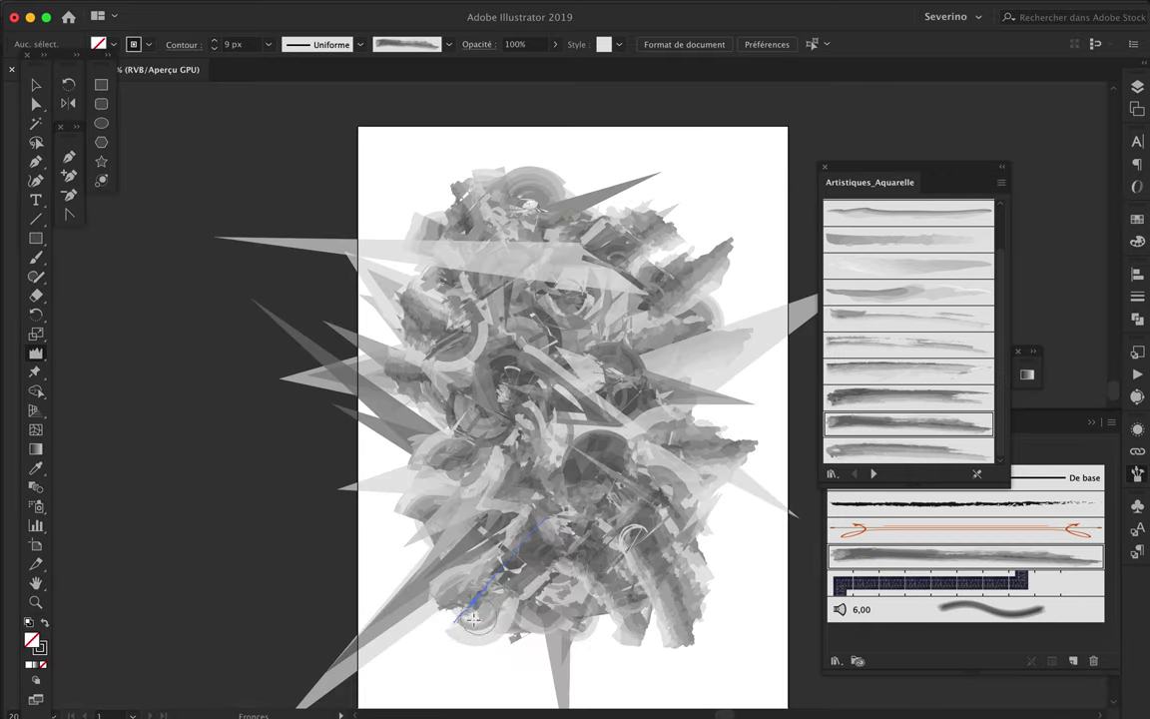
pyautogui.press('super+y')
pyautogui.press('super+y')
pyautogui.press('super+y')
pyautogui.press('super+y')
pyautogui.press('super+y')
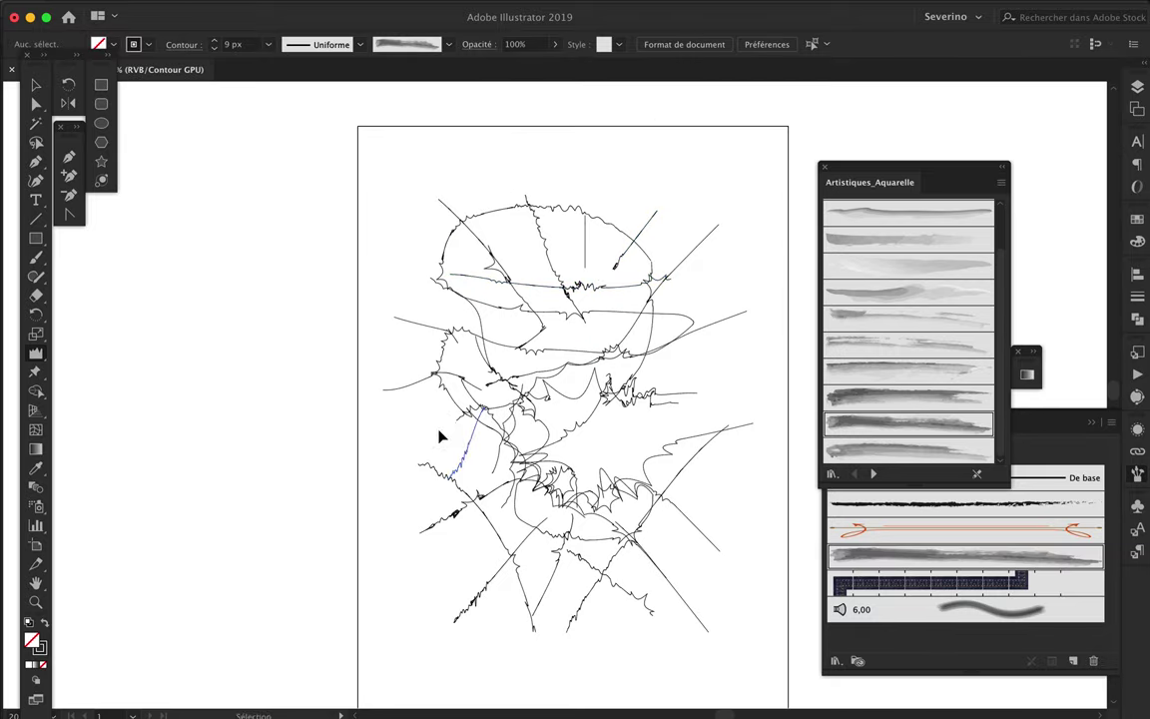
pyautogui.press('super+y')
# - Bloat shapes across the left-centre, top and lower centre, pushing spikes outward
pyautogui.moveTo(36, 352)
pyautogui.mouseDown()
pyautogui.moveTo(112, 448)
pyautogui.moveTo(114, 429)
pyautogui.mouseUp()
pyautogui.moveTo(483, 412)
pyautogui.mouseDown()
pyautogui.moveTo(537, 373)
pyautogui.moveTo(410, 326)
pyautogui.mouseUp()
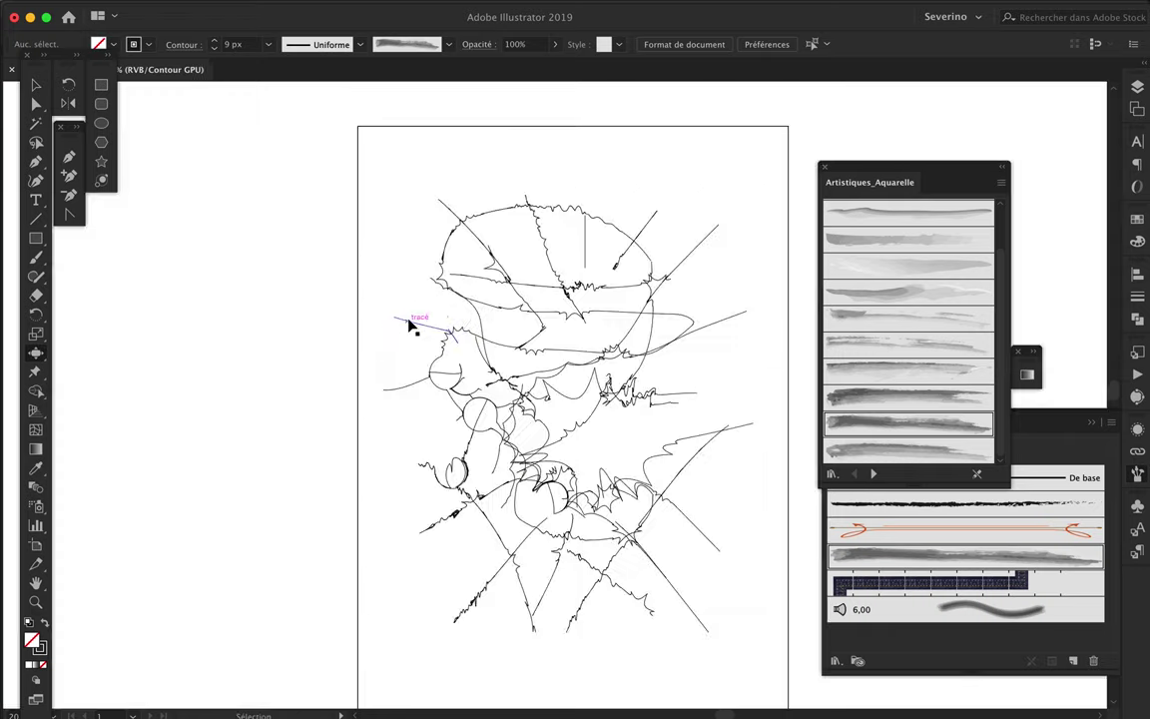
pyautogui.moveTo(631, 235); pyautogui.dragTo(449, 462)
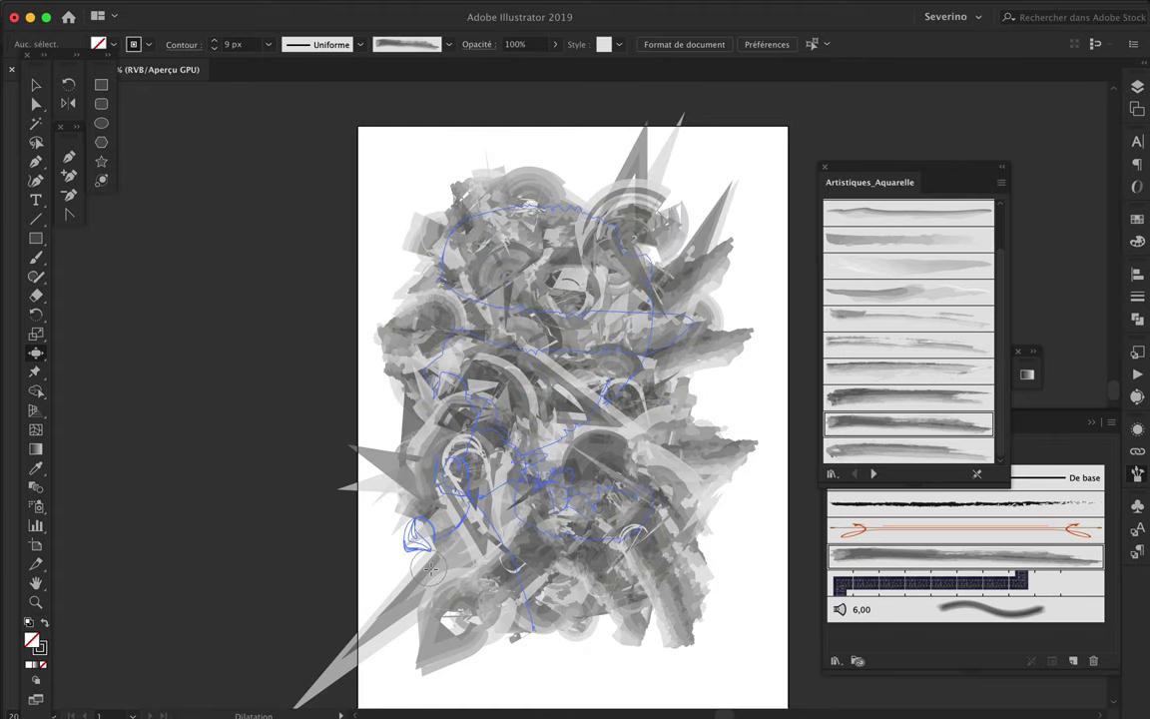
pyautogui.moveTo(430, 567)
pyautogui.mouseDown()
pyautogui.moveTo(456, 477)
pyautogui.moveTo(451, 545)
pyautogui.mouseUp()
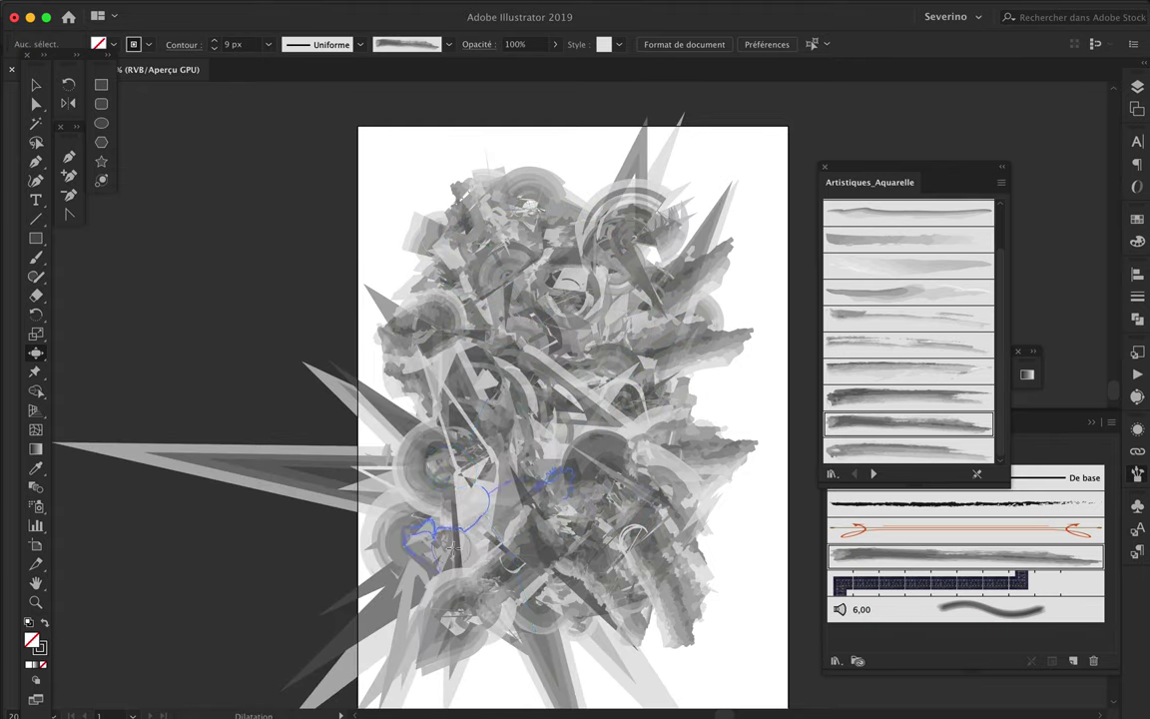
pyautogui.moveTo(619, 518); pyautogui.dragTo(616, 480)
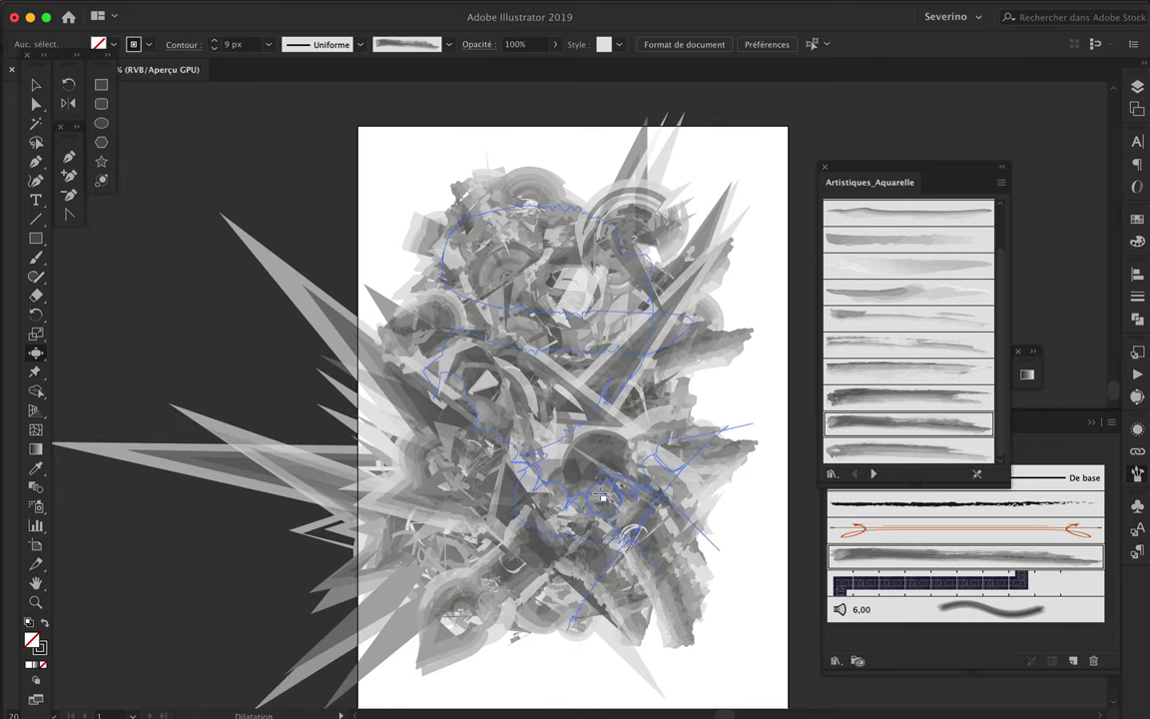
pyautogui.hotkey('ctrl', 'y')
pyautogui.hotkey('ctrl', 'y')
pyautogui.scroll(-1, 587, 529)
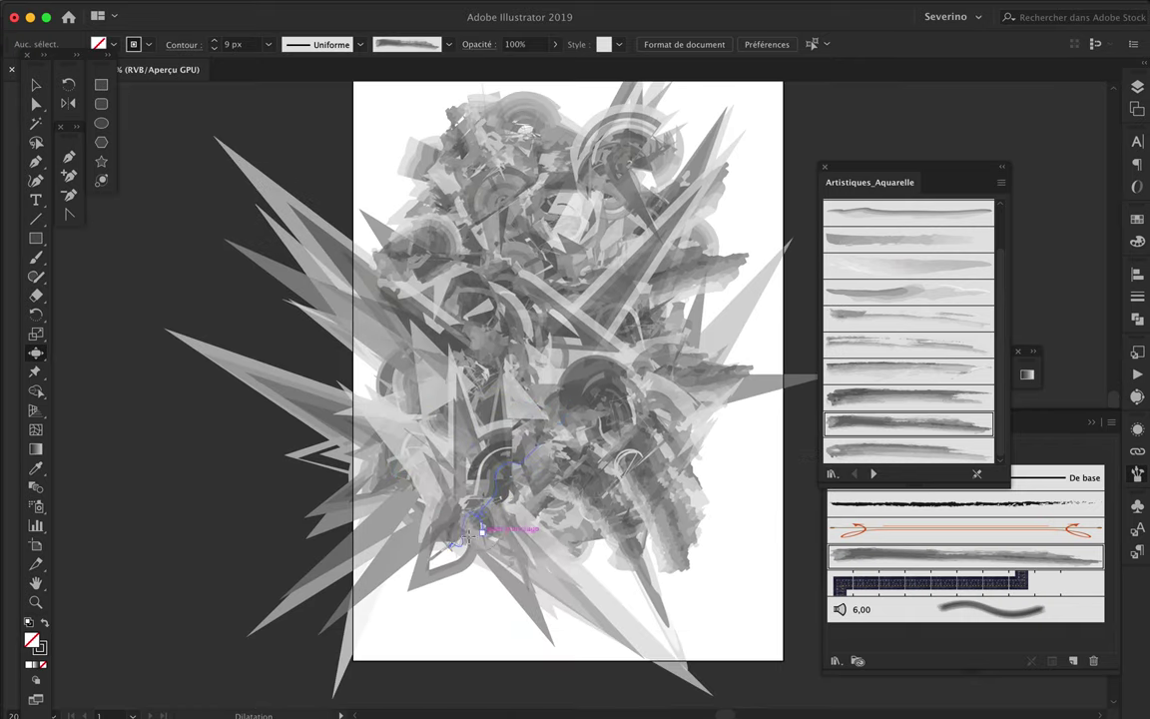
pyautogui.moveTo(505, 492); pyautogui.dragTo(489, 487)
# - Twirl the circles in the lower-left artwork and near the centre
pyautogui.click(36, 352)
pyautogui.click(113, 408)
pyautogui.moveTo(36, 352); pyautogui.dragTo(113, 386)
pyautogui.moveTo(464, 477); pyautogui.dragTo(469, 479)
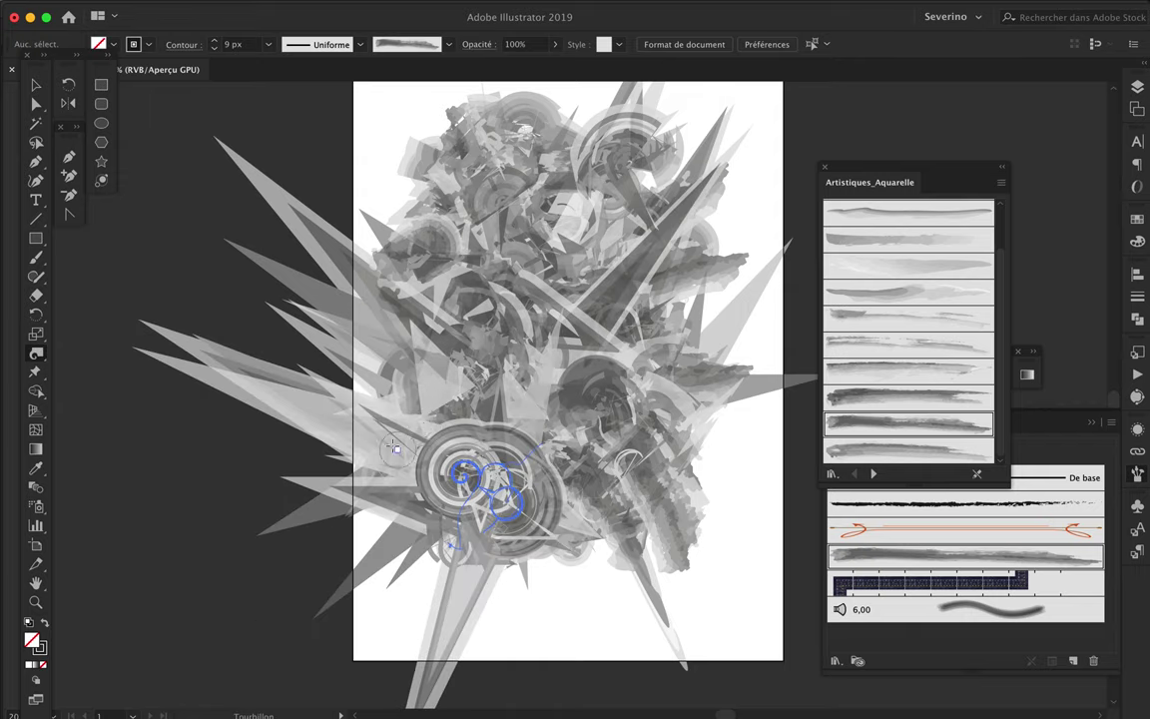
pyautogui.moveTo(496, 411); pyautogui.dragTo(531, 406)
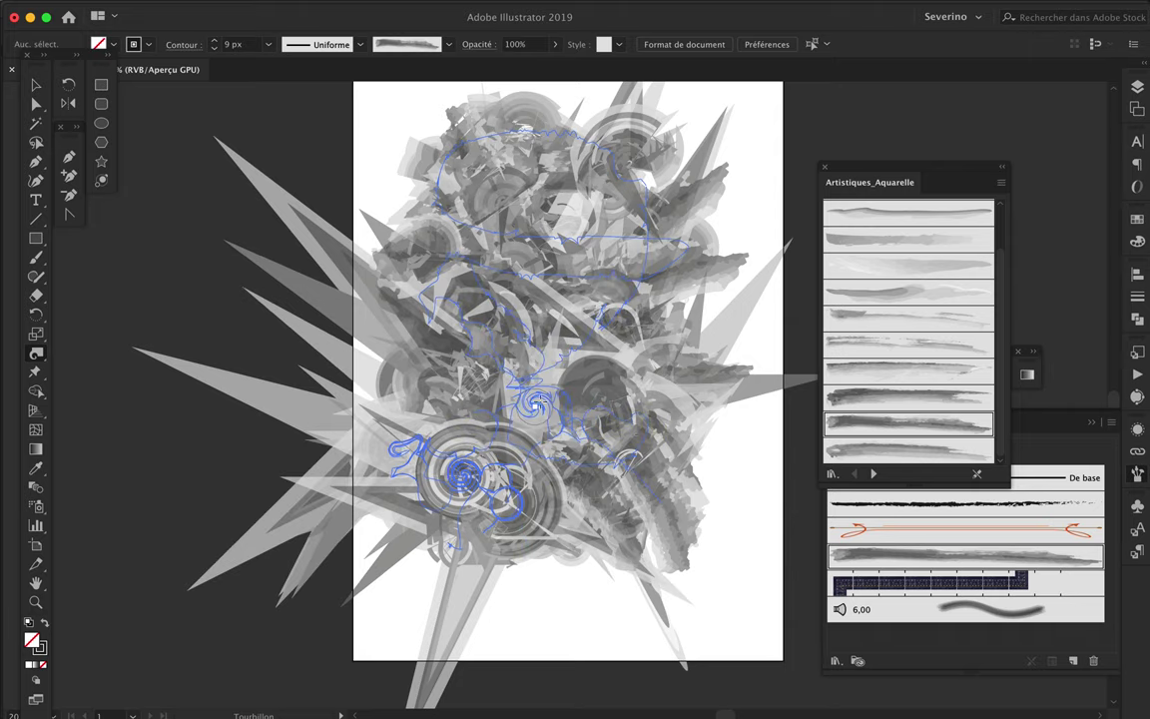
# - Check the swirls as outlines, then twirl the lower-left and upper swirls tighter
pyautogui.press('super+y')
pyautogui.press('super+y')
pyautogui.press('v')
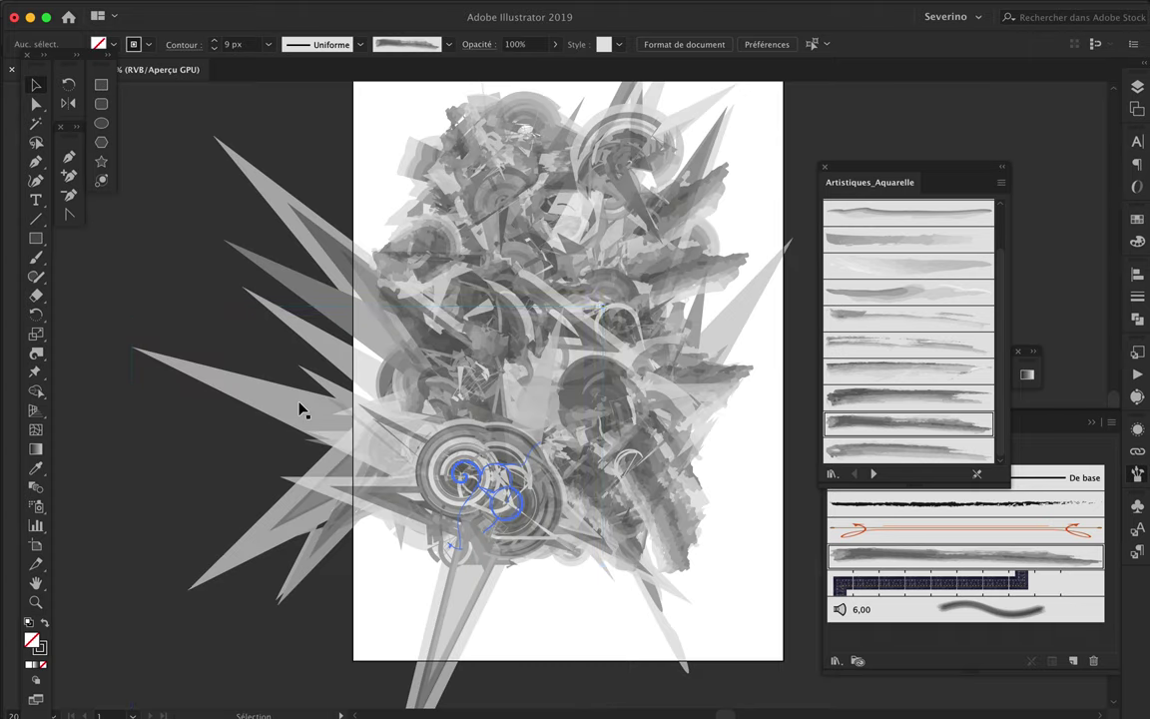
pyautogui.click(211, 431)
pyautogui.press('super+shift+a')
pyautogui.hotkey('shift', 'r')
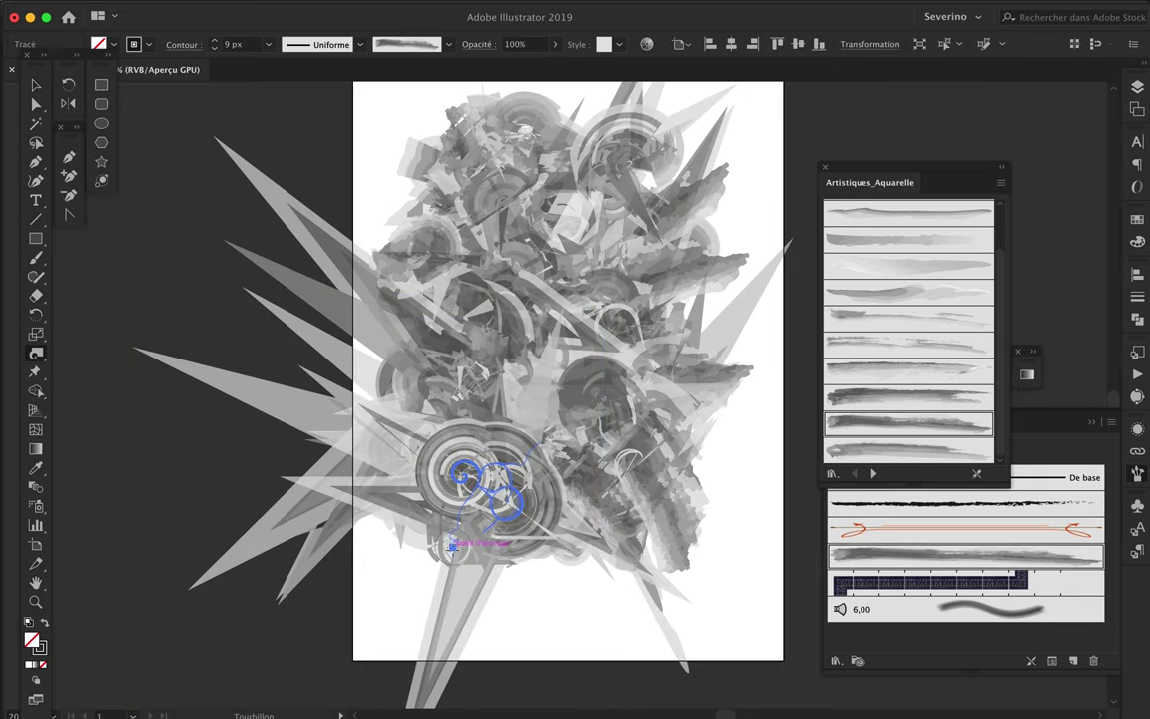
pyautogui.click(451, 552)
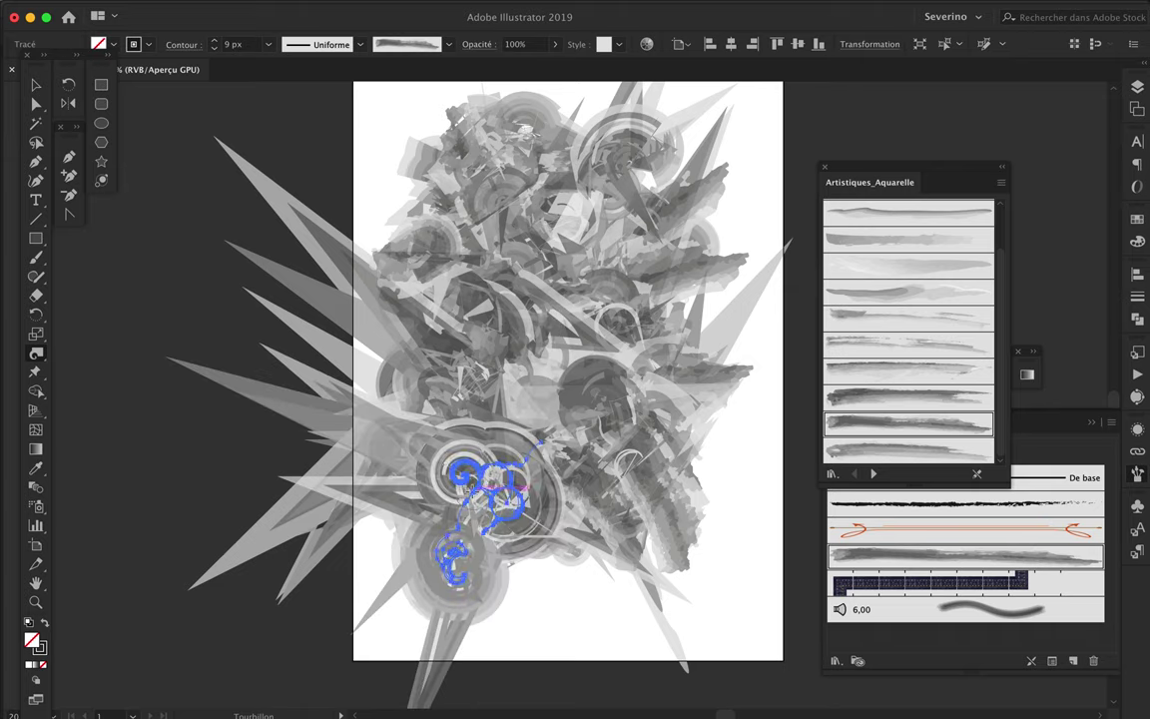
pyautogui.click(469, 479)
pyautogui.click(479, 464)
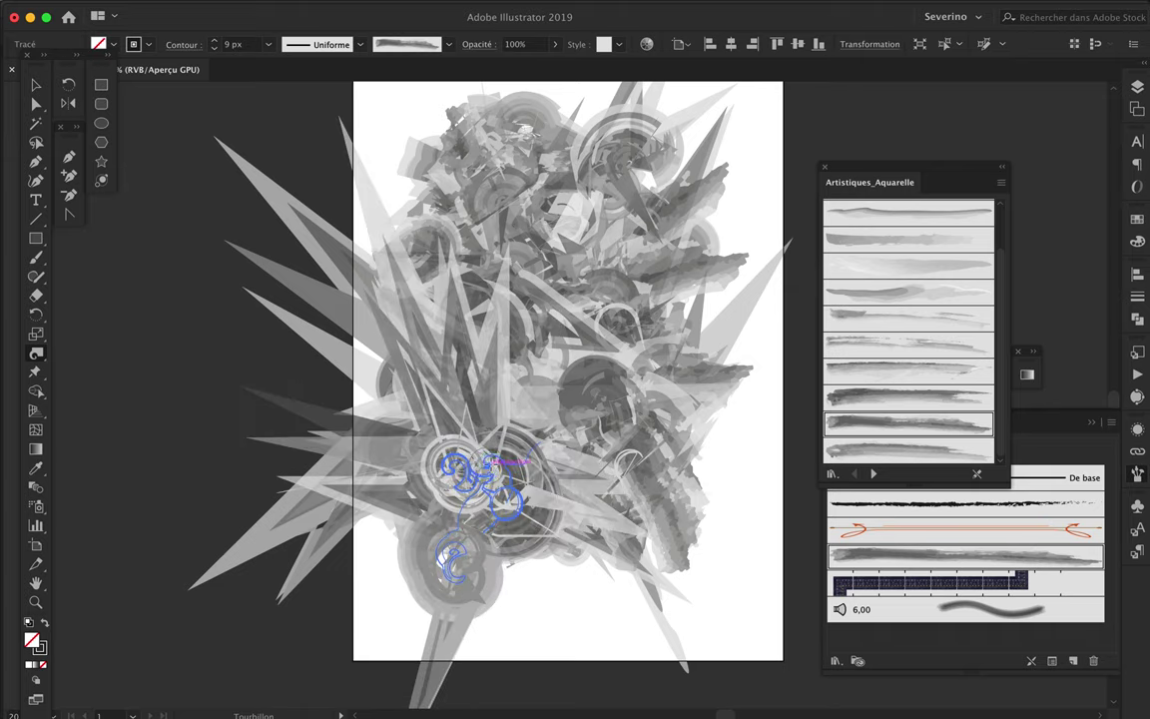
pyautogui.click(514, 461)
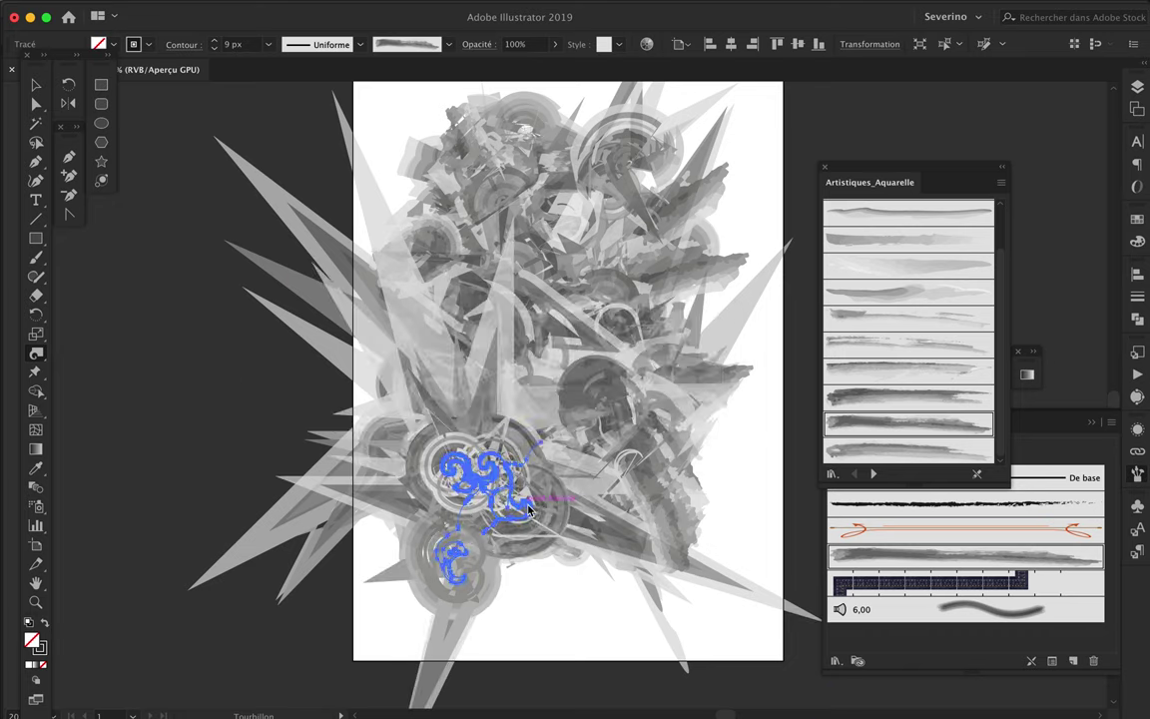
# - Move the swirl strokes lower-left and warp the right-centre strokes into wavier forms
pyautogui.press('a')
pyautogui.moveTo(470, 469); pyautogui.dragTo(548, 436)
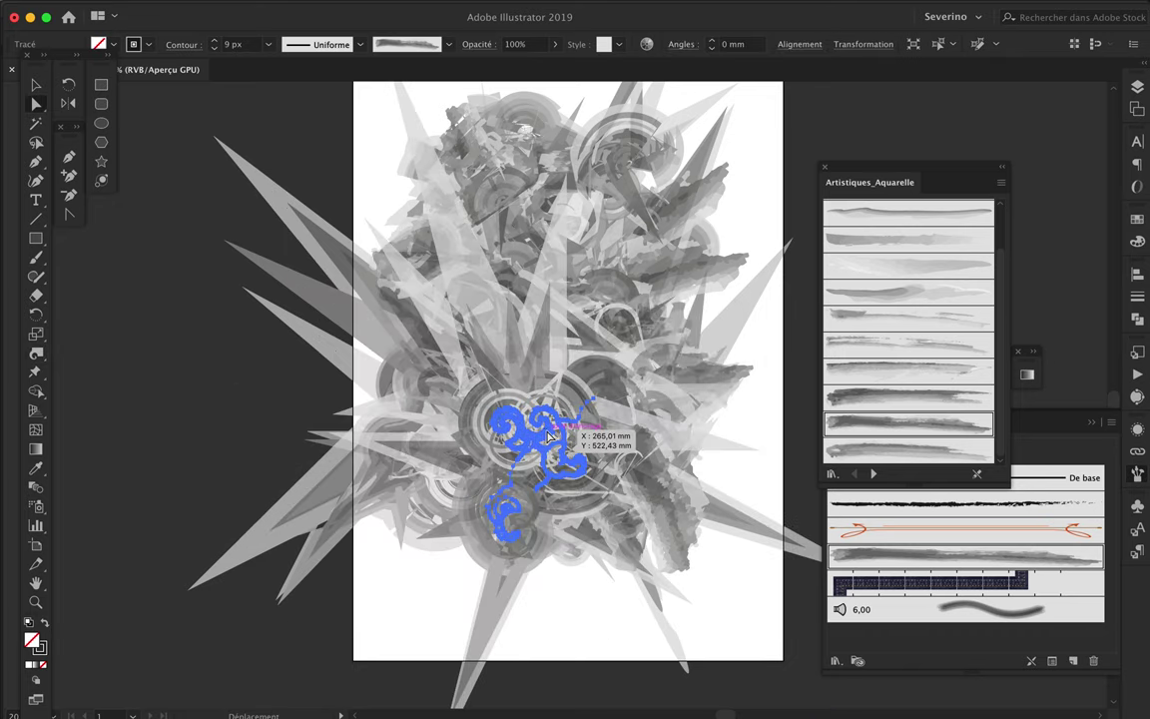
pyautogui.moveTo(529, 461)
pyautogui.mouseDown()
pyautogui.moveTo(409, 431)
pyautogui.moveTo(357, 373)
pyautogui.moveTo(456, 377)
pyautogui.moveTo(452, 451)
pyautogui.mouseUp()
pyautogui.hotkey('shift', 'r')
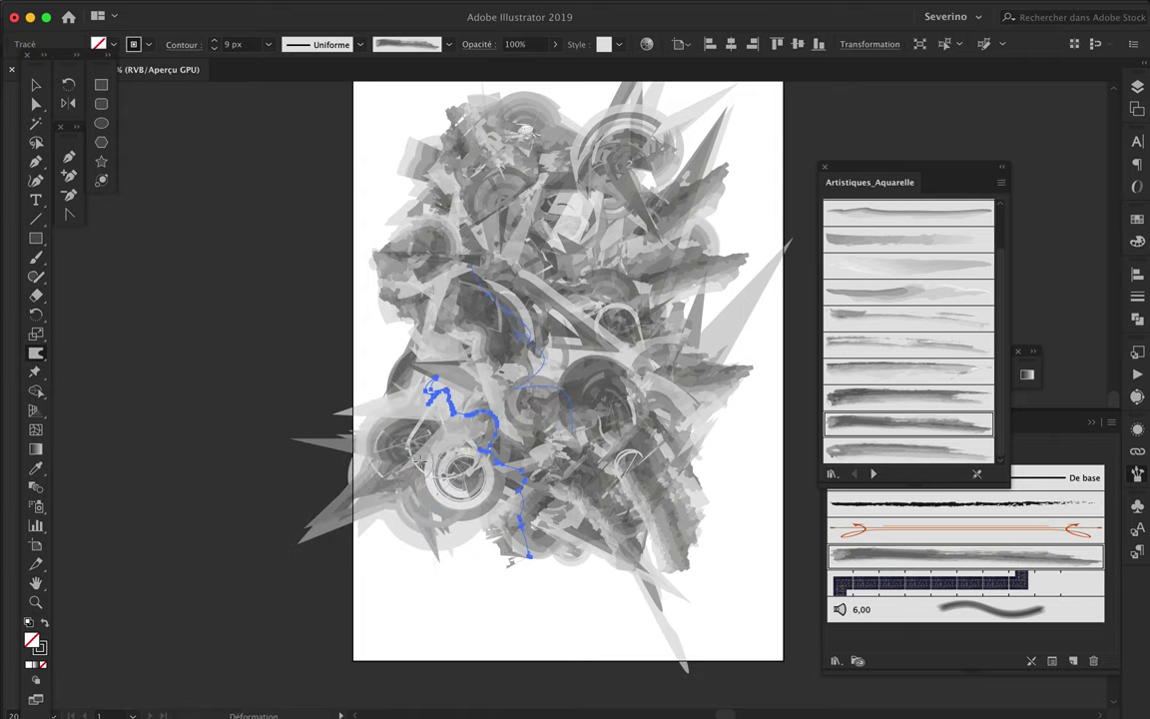
pyautogui.moveTo(669, 309)
pyautogui.mouseDown()
pyautogui.moveTo(642, 375)
pyautogui.moveTo(741, 355)
pyautogui.mouseUp()
# - Select a tall path near the top of the artwork and twirl it
pyautogui.press('b')
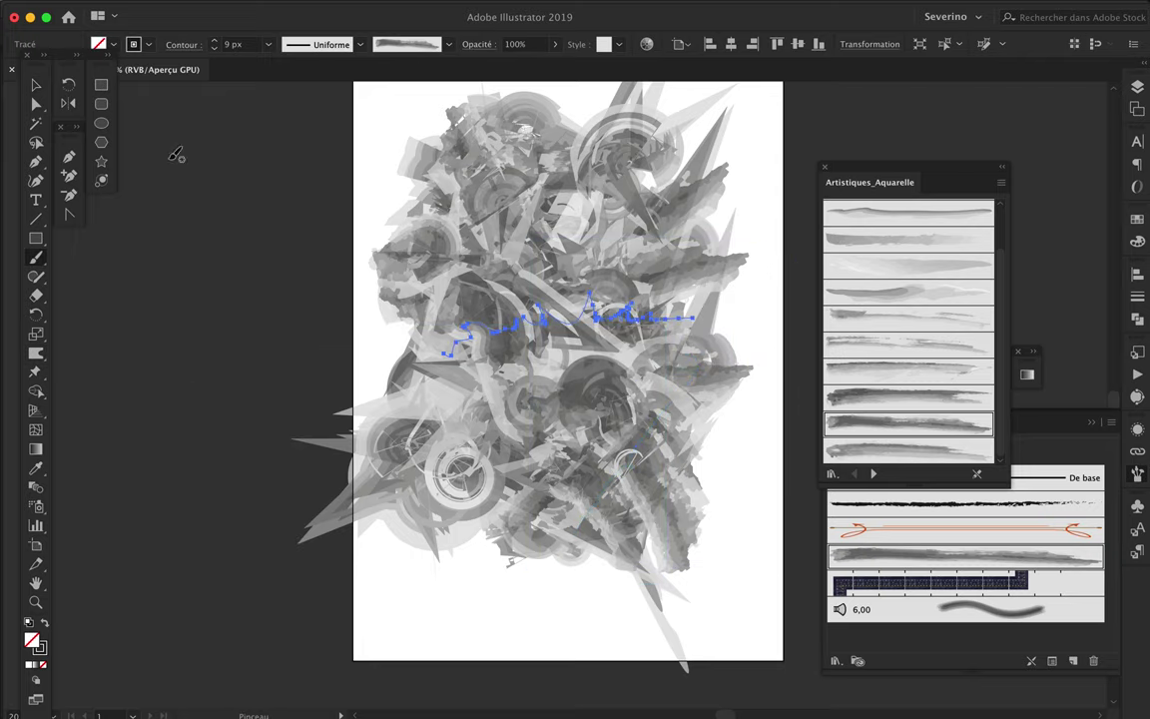
pyautogui.scroll(2, 715, 148)
pyautogui.click(36, 353)
pyautogui.click(95, 393)
pyautogui.press('v')
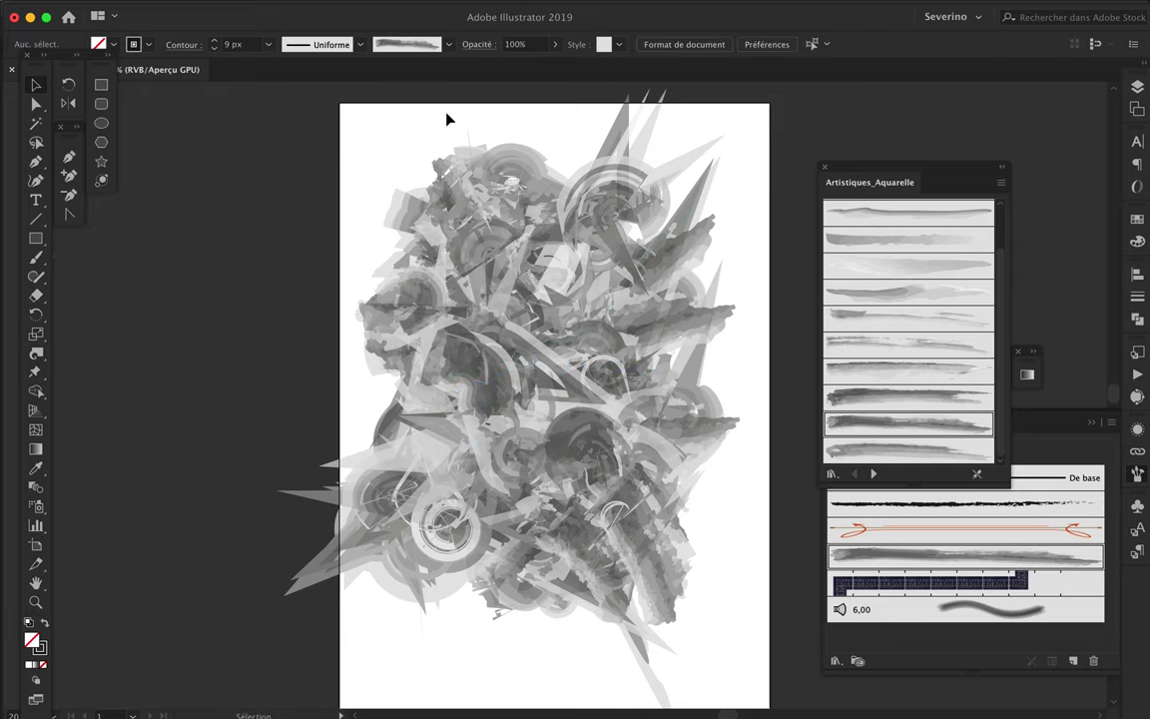
pyautogui.moveTo(397, 147); pyautogui.dragTo(737, 177)
pyautogui.hotkey('shift', 'r')
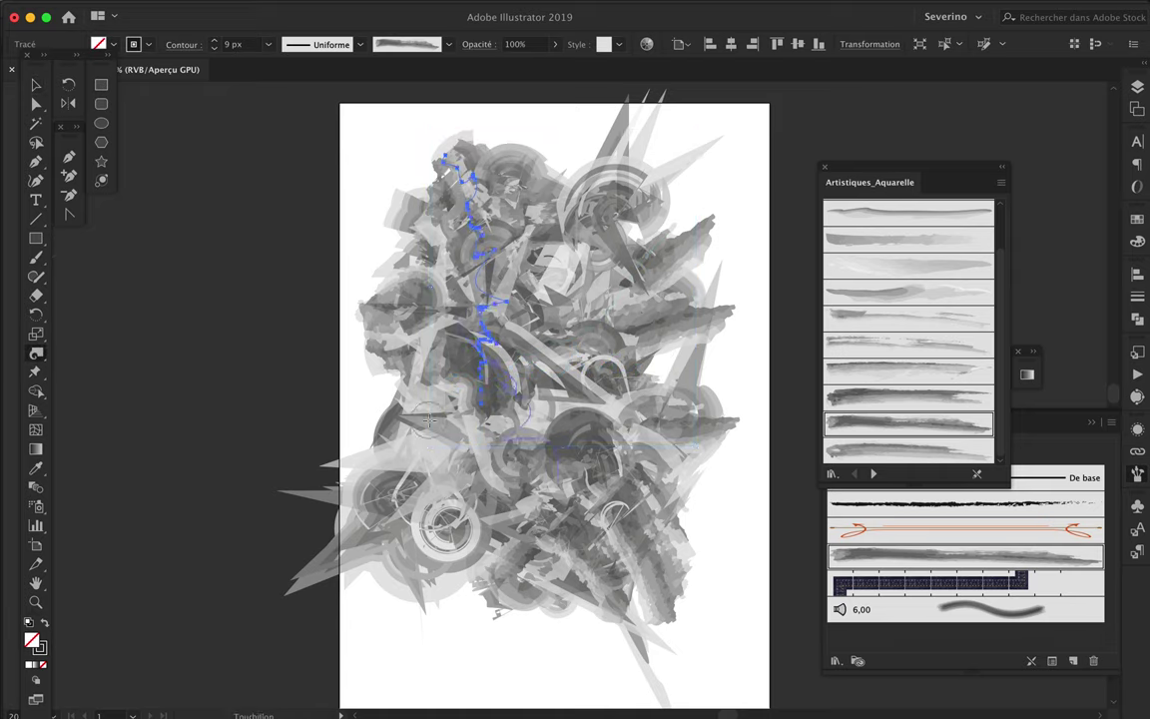
pyautogui.moveTo(481, 403); pyautogui.dragTo(479, 394)
# - Select the large group of paths, the blue brushed paths, then another brushed path
pyautogui.press('v')
pyautogui.moveTo(643, 78); pyautogui.dragTo(341, 402)
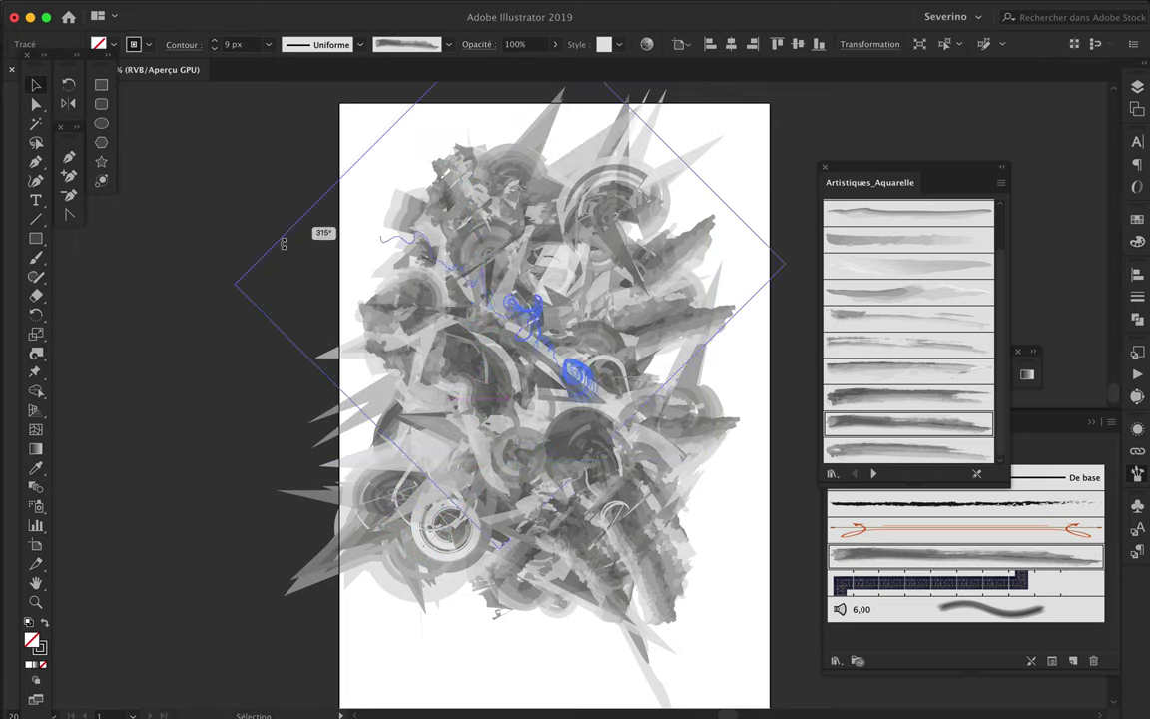
pyautogui.scroll(-3, 572, 423)
pyautogui.moveTo(637, 449); pyautogui.dragTo(458, 554)
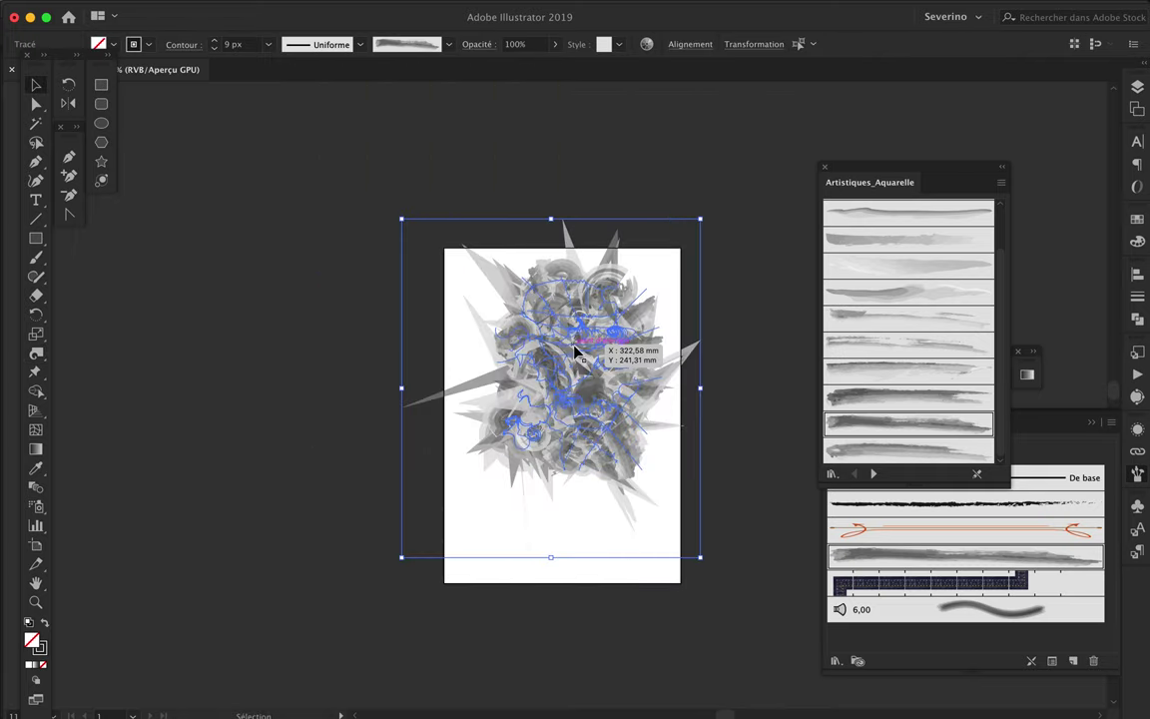
pyautogui.scroll(3, 477, 367)
pyautogui.scroll(3, 539, 386)
pyautogui.scroll(-5, 177, 526)
pyautogui.click(180, 521)
pyautogui.scroll(5, 180, 521)
# - Move a brushed stroke to the right and select another stroke with Direct Selection
pyautogui.press('a')
pyautogui.scroll(-3, 429, 480)
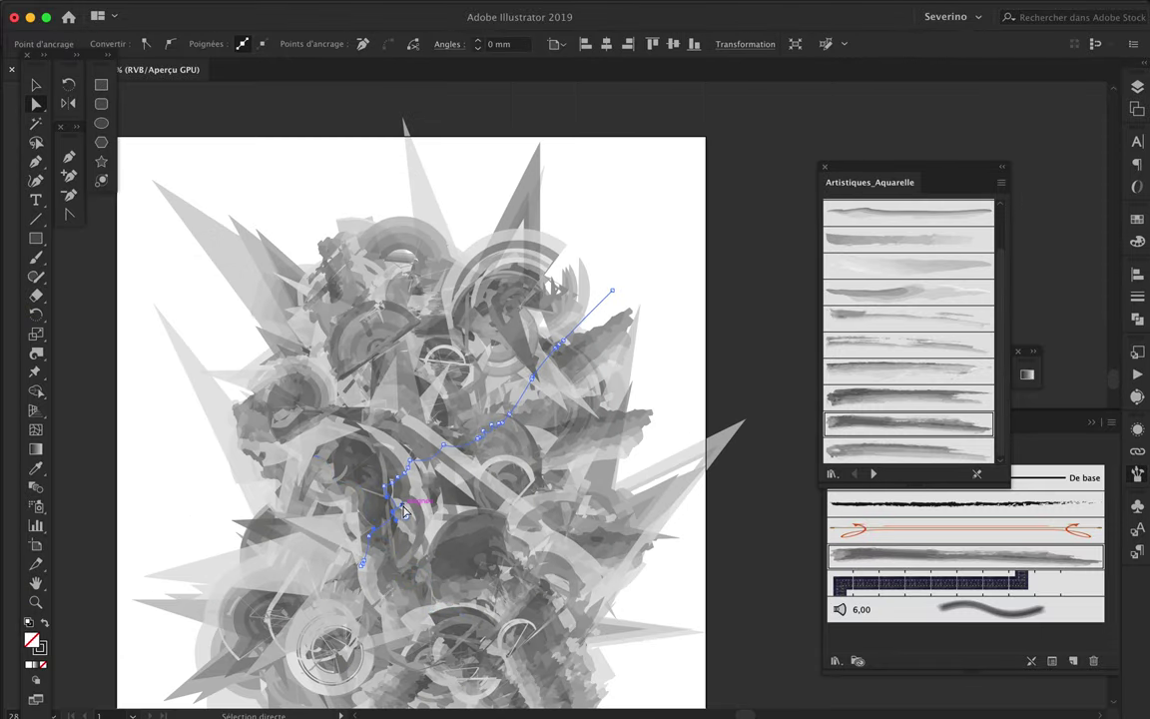
pyautogui.moveTo(492, 470); pyautogui.dragTo(606, 473)
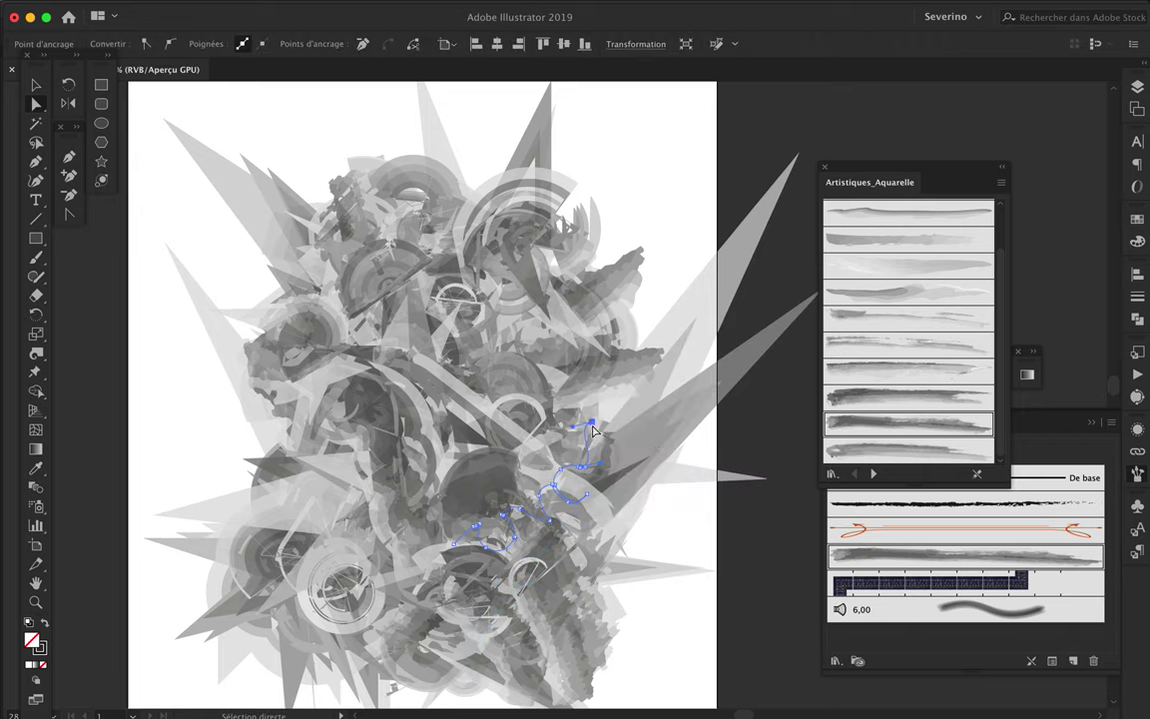
pyautogui.scroll(-3, 662, 446)
pyautogui.scroll(5, 662, 447)
pyautogui.scroll(-3, 662, 446)
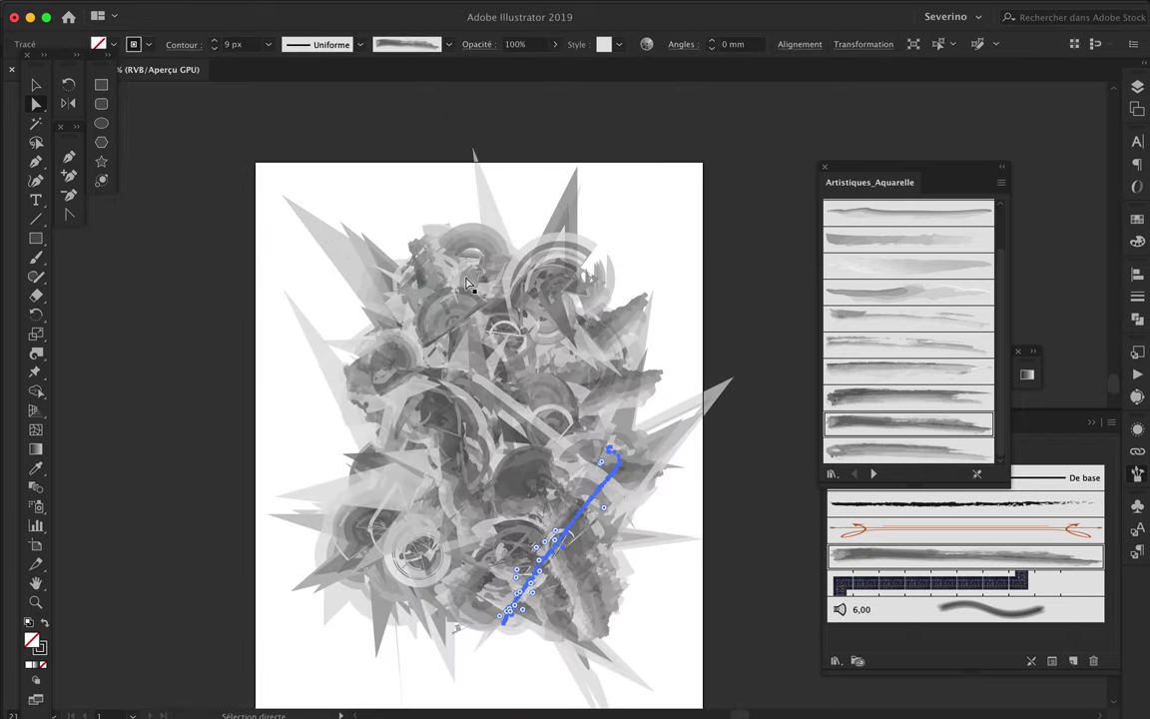
pyautogui.click(499, 660)
# - Select the large artwork group and show the Layers panel with Calque 1 and Calque 2
pyautogui.press('v')
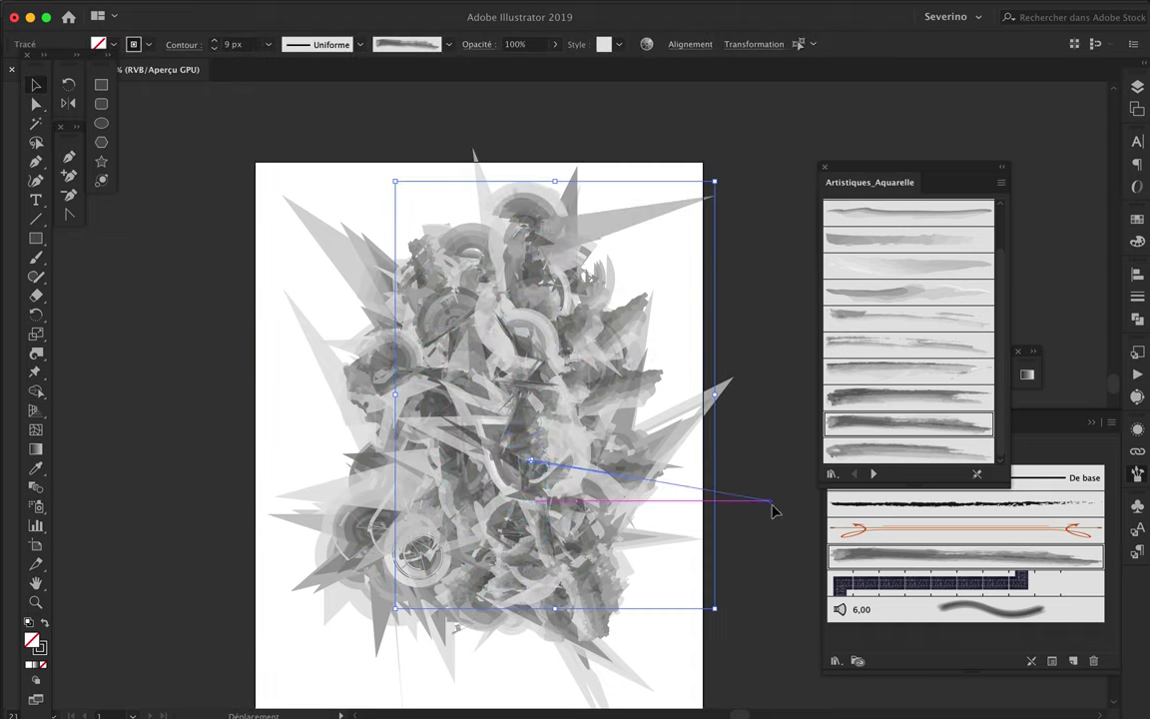
pyautogui.click(474, 209)
pyautogui.press('a')
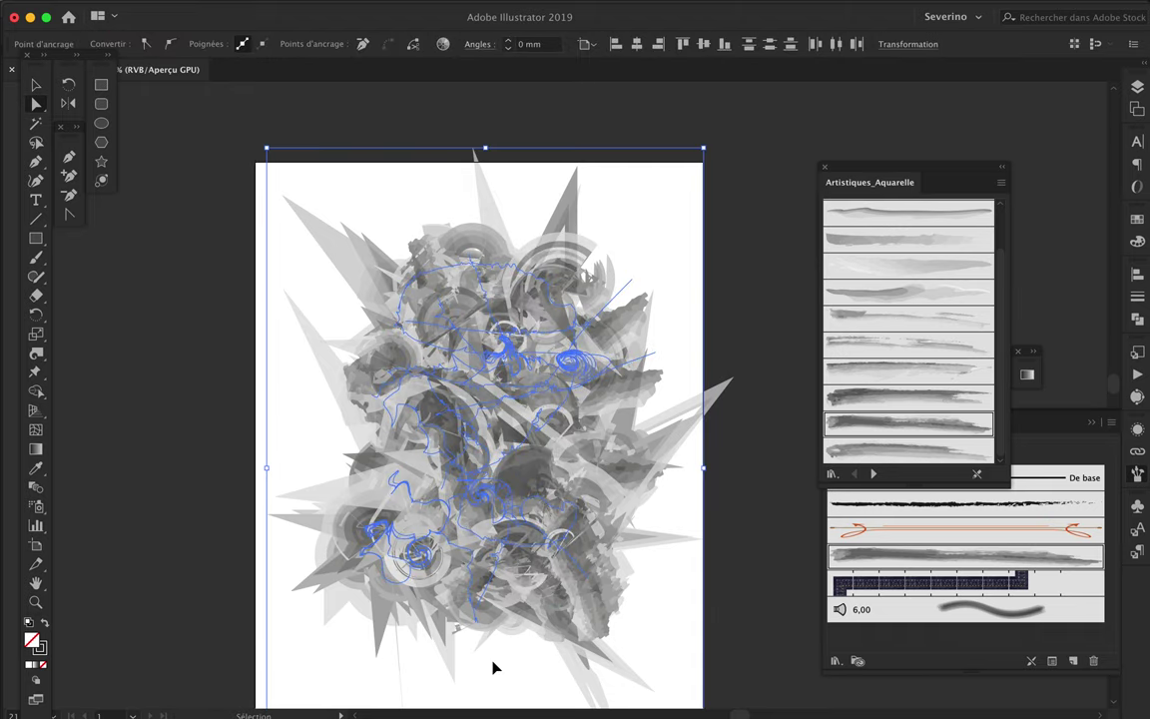
pyautogui.click(1138, 87)
pyautogui.click(1074, 439)
# - Select the red watercolour path on Calque 1 and move it off the artboard
pyautogui.press('v')
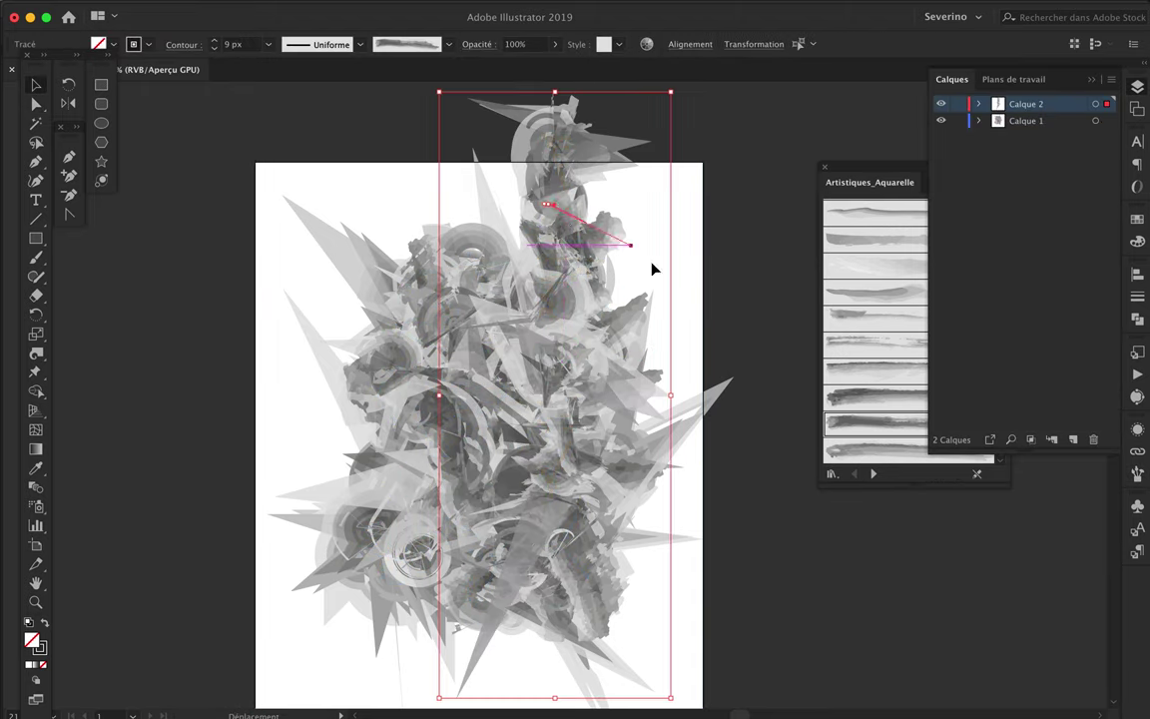
pyautogui.click(675, 283)
pyautogui.click(588, 155)
pyautogui.scroll(-5, 584, 170)
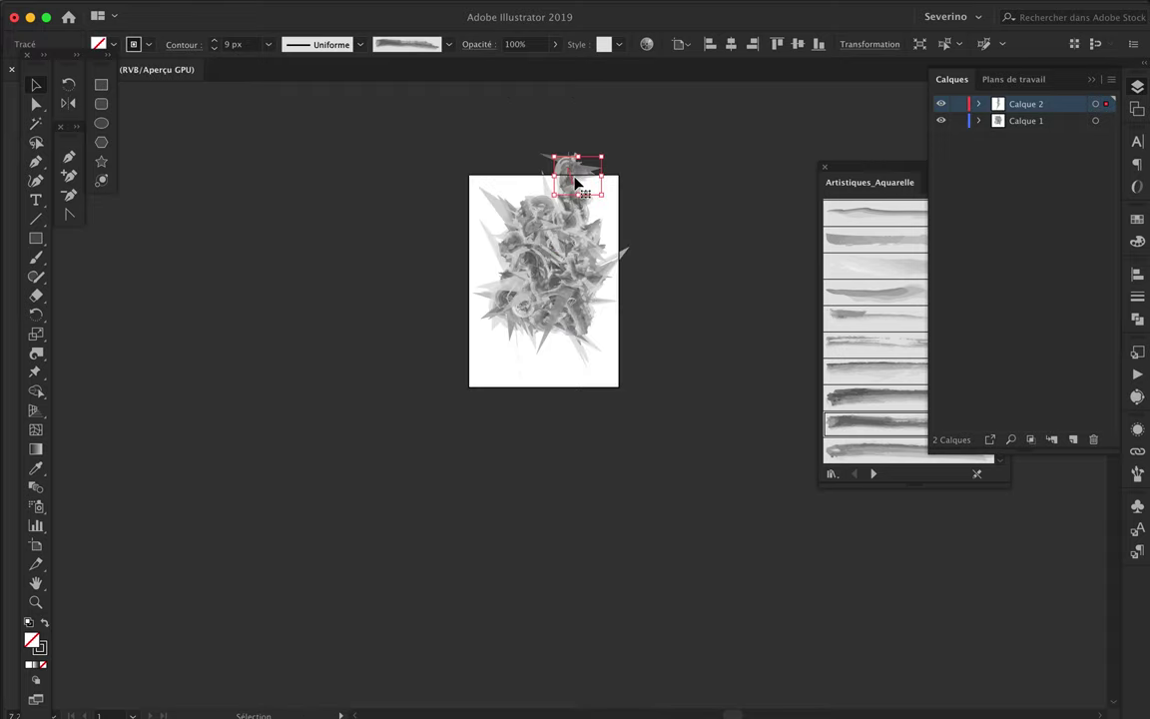
pyautogui.moveTo(621, 380); pyautogui.dragTo(410, 360)
pyautogui.scroll(10, 375, 506)
# - Reposition the picked path and bring the spiral group back onto the artboard
pyautogui.scroll(-5, 375, 506)
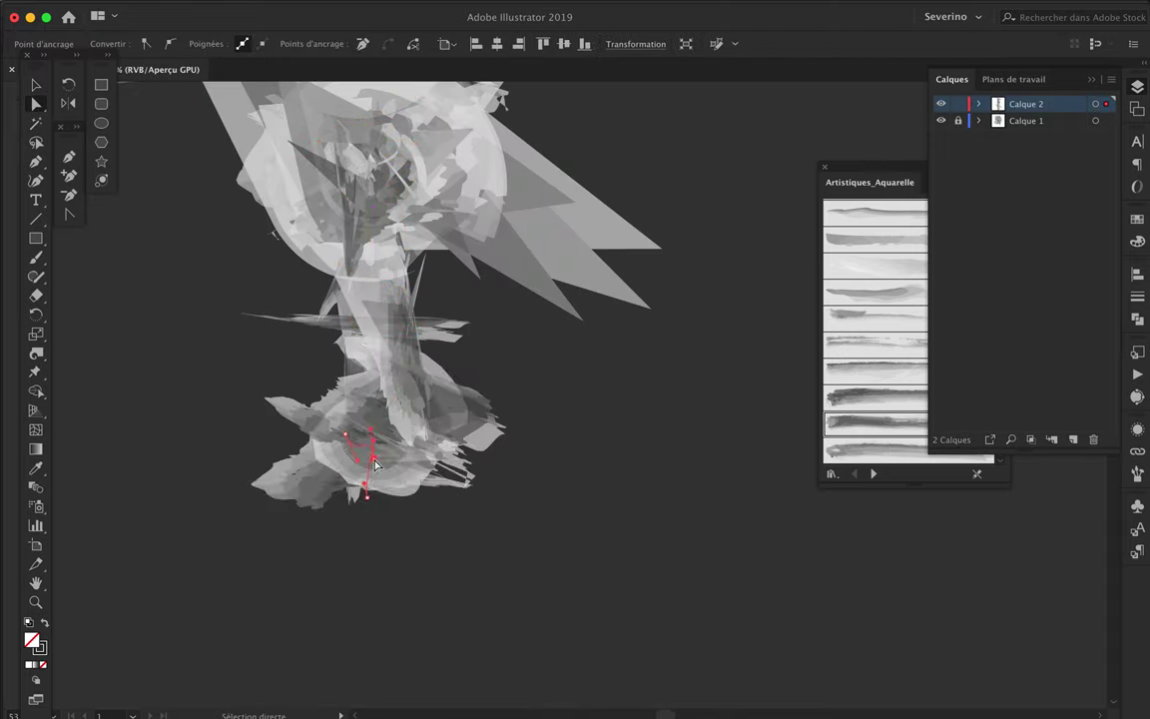
pyautogui.scroll(-3, 457, 402)
pyautogui.moveTo(457, 402); pyautogui.dragTo(398, 385)
pyautogui.scroll(-4, 426, 379)
pyautogui.press('v')
pyautogui.moveTo(399, 290); pyautogui.dragTo(616, 278)
# - Lock Calque 2 and Calque 1 using the lock column
pyautogui.scroll(5, 625, 280)
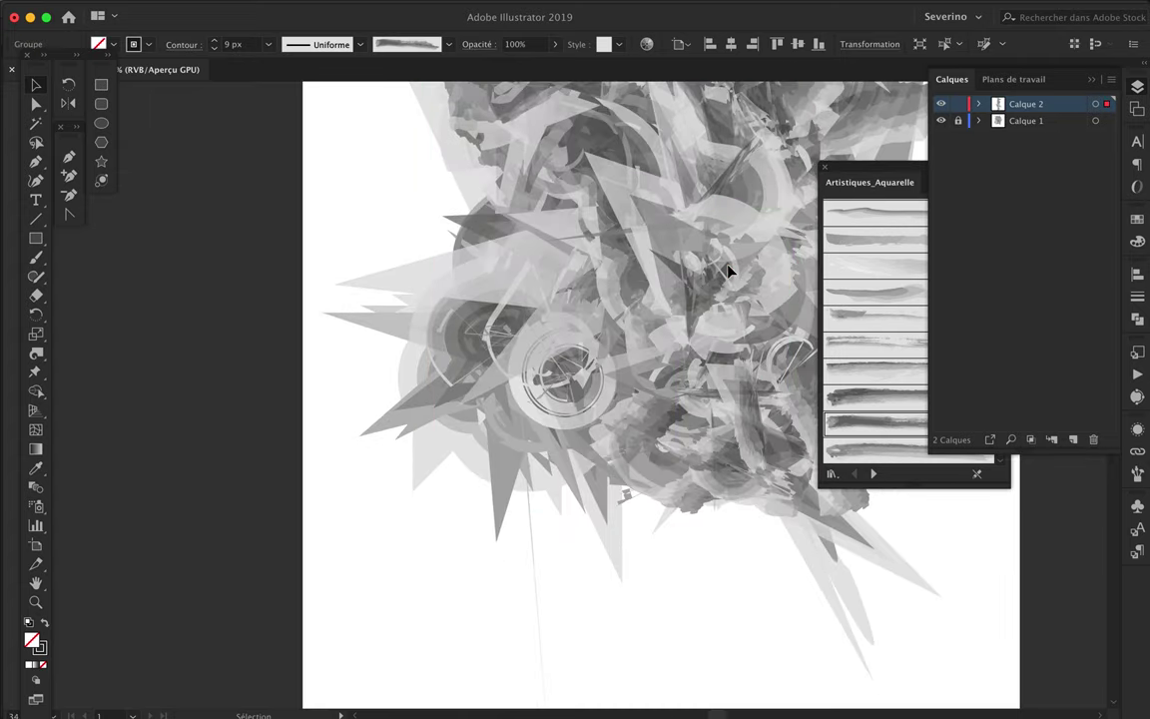
pyautogui.scroll(-6, 654, 238)
pyautogui.scroll(2, 653, 237)
pyautogui.click(958, 104)
pyautogui.press('a')
pyautogui.click(596, 421)
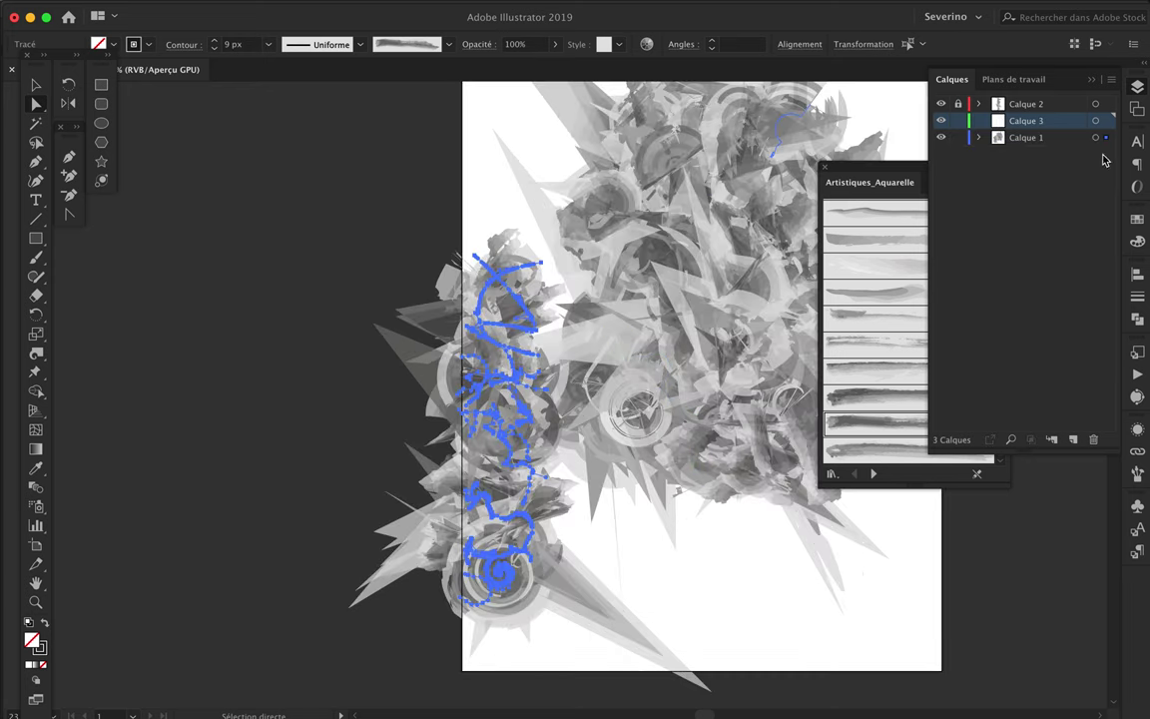
pyautogui.click(958, 137)
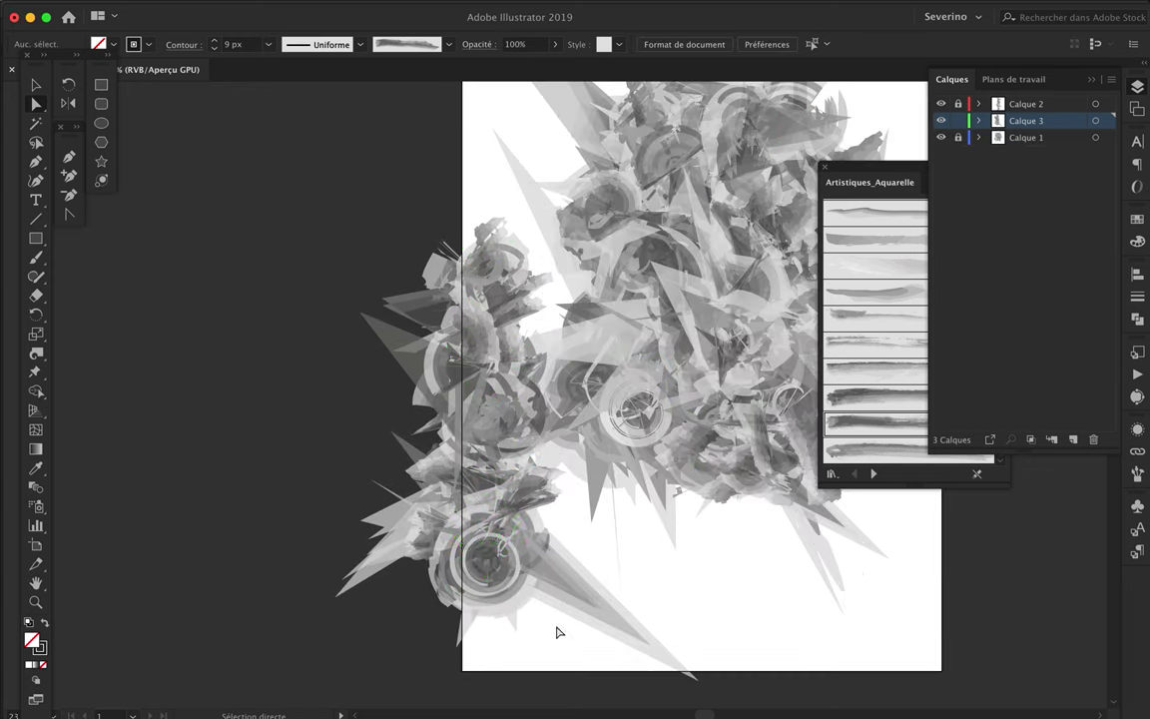
# - Select the green spiral group and all the art on Calque 3
pyautogui.moveTo(490, 496); pyautogui.dragTo(565, 539)
pyautogui.press('v')
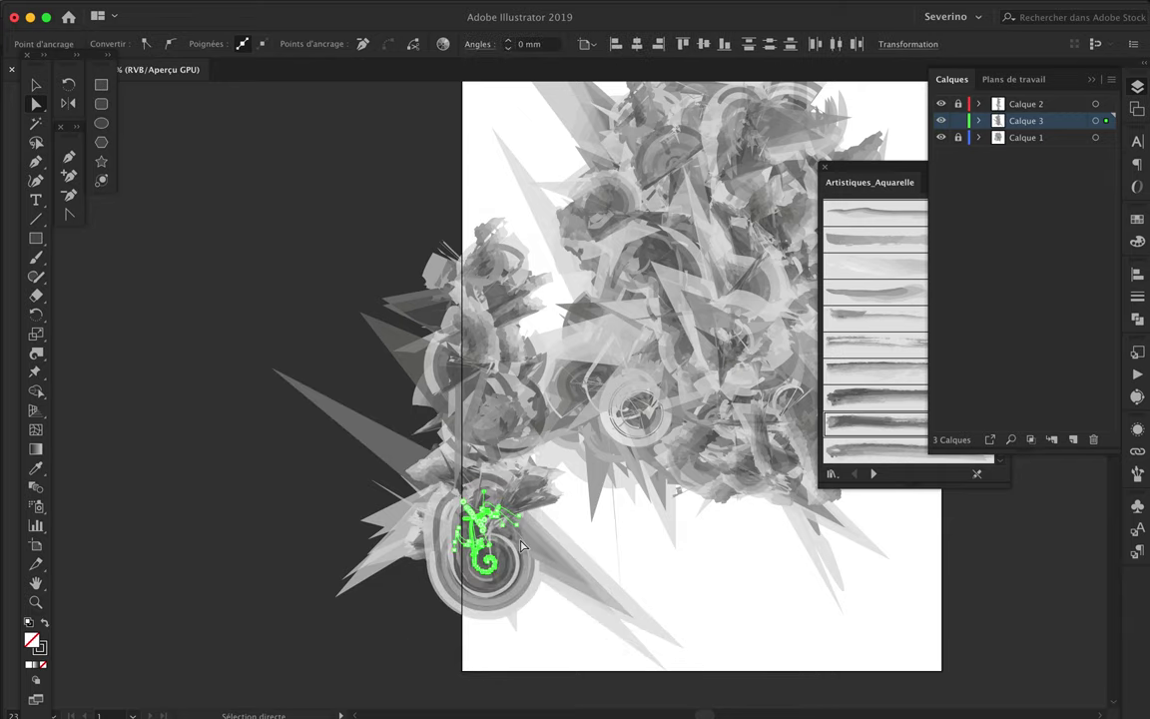
pyautogui.click(530, 547)
pyautogui.scroll(-2, 530, 547)
pyautogui.click(1106, 120)
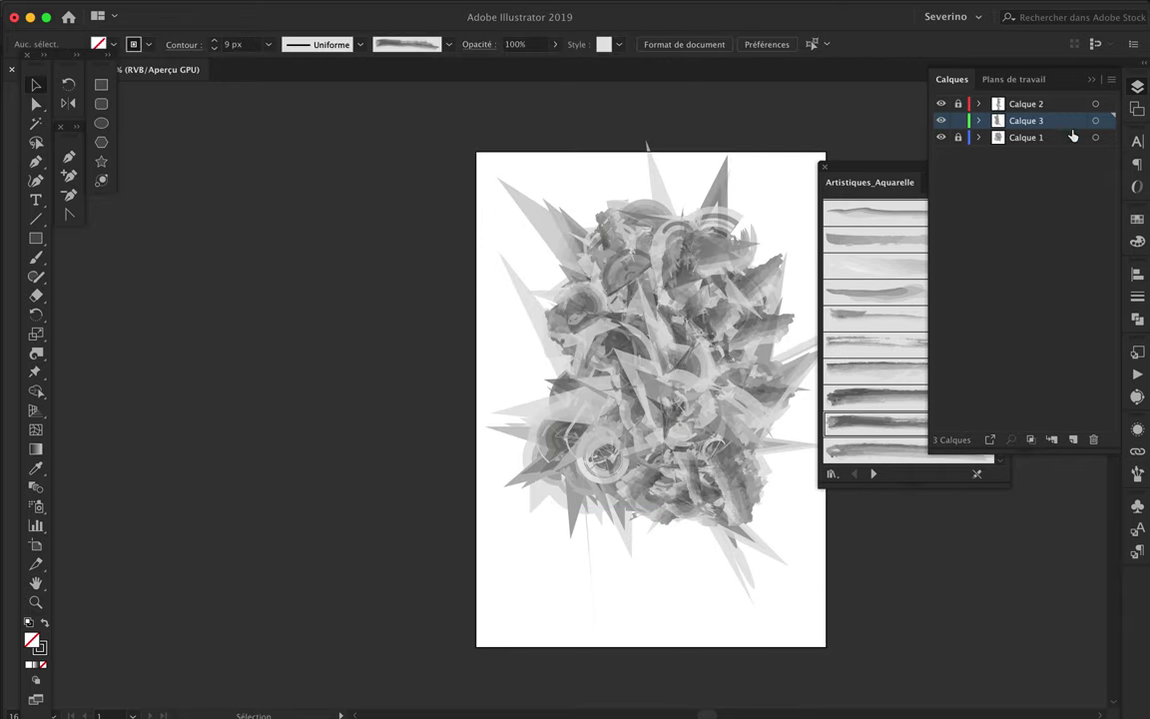
# - Move the green spiral group up and right, then select all Calque 1 artwork
pyautogui.moveTo(504, 577)
pyautogui.mouseDown()
pyautogui.moveTo(593, 487)
pyautogui.moveTo(610, 485)
pyautogui.mouseUp()
pyautogui.scroll(3, 603, 499)
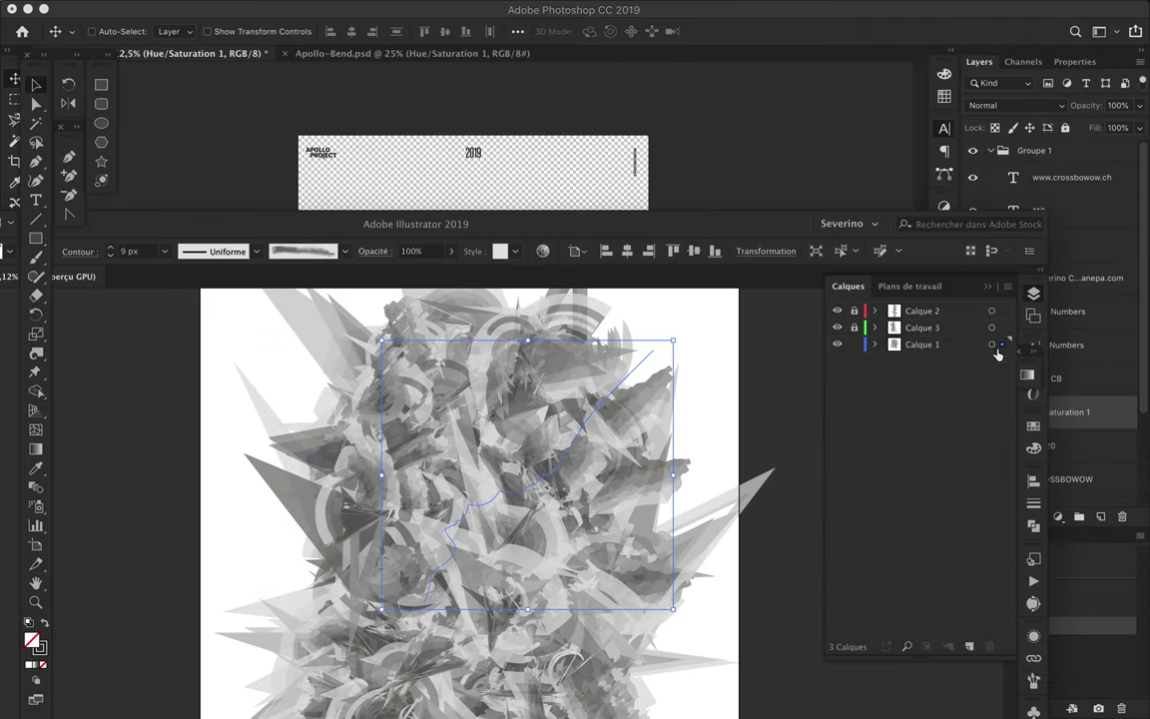
pyautogui.click(991, 345)
pyautogui.scroll(-5, 698, 369)
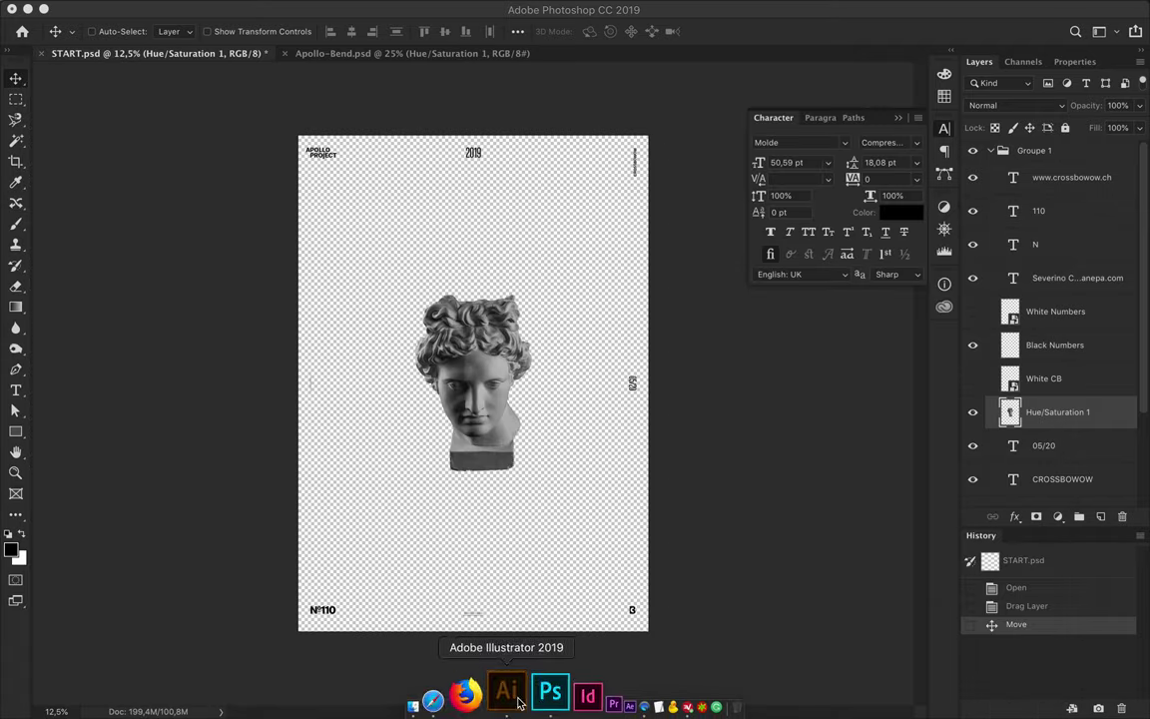
# - Place the explosion artwork into START.psd below the APOLLO text and add an empty layer
pyautogui.moveTo(667, 151); pyautogui.dragTo(494, 253)
pyautogui.press('Return')
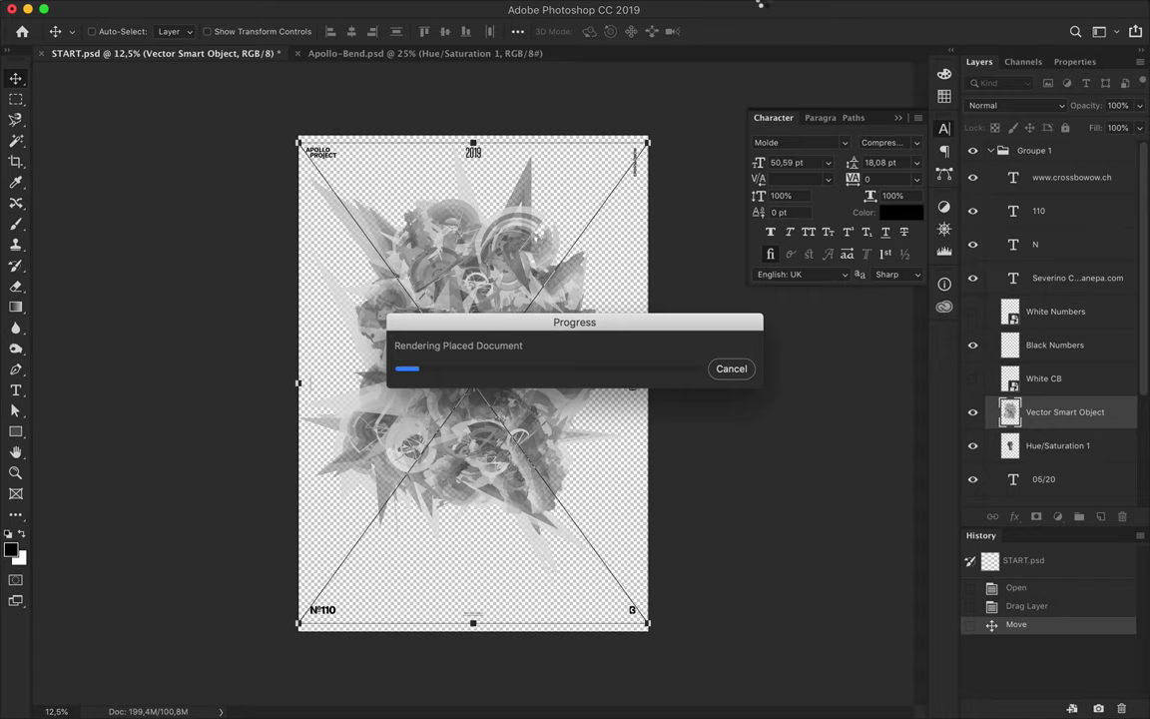
pyautogui.hotkey('ctrl', 'shift', '[')
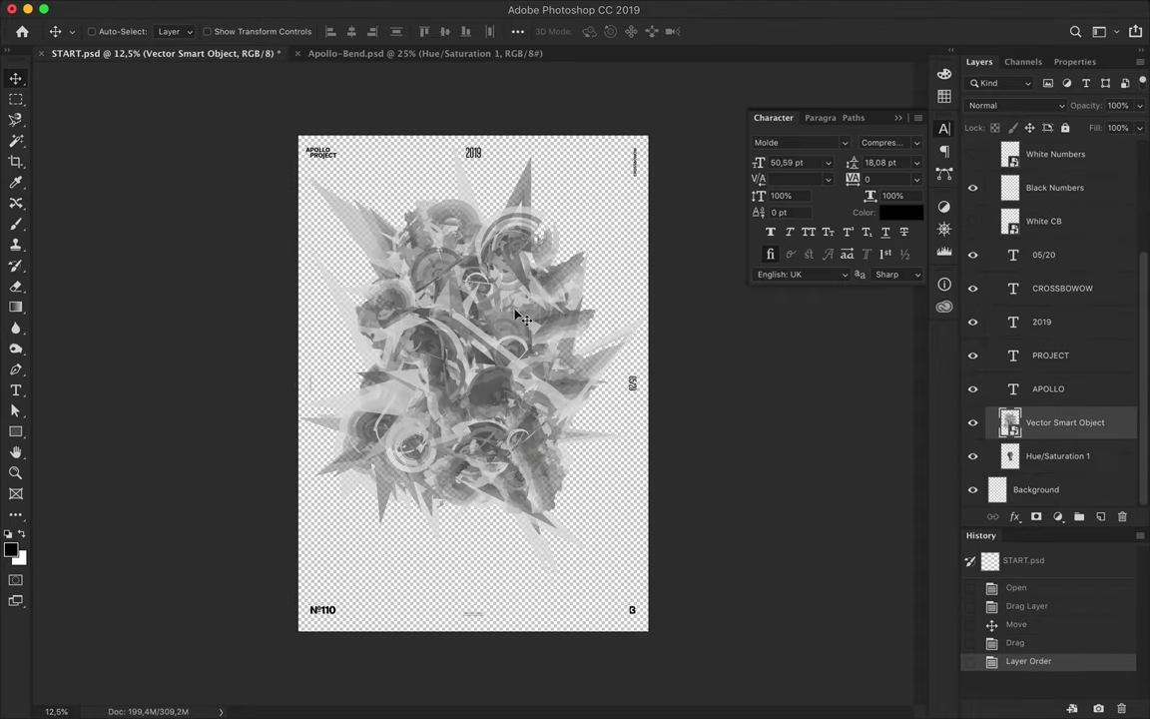
pyautogui.moveTo(529, 316); pyautogui.dragTo(535, 347)
pyautogui.press('g')
pyautogui.hotkey('ctrl', 'shift', 'alt', 'n')
pyautogui.click(109, 31)
# - Fill Layer 1 with the purple-blue gradient, clip it to the artwork, and blend Vivid Light
pyautogui.click(596, 215)
pyautogui.press('Return')
pyautogui.moveTo(462, 151); pyautogui.dragTo(464, 607)
pyautogui.keyDown('alt'); pyautogui.click(1004, 440); pyautogui.keyUp('alt')
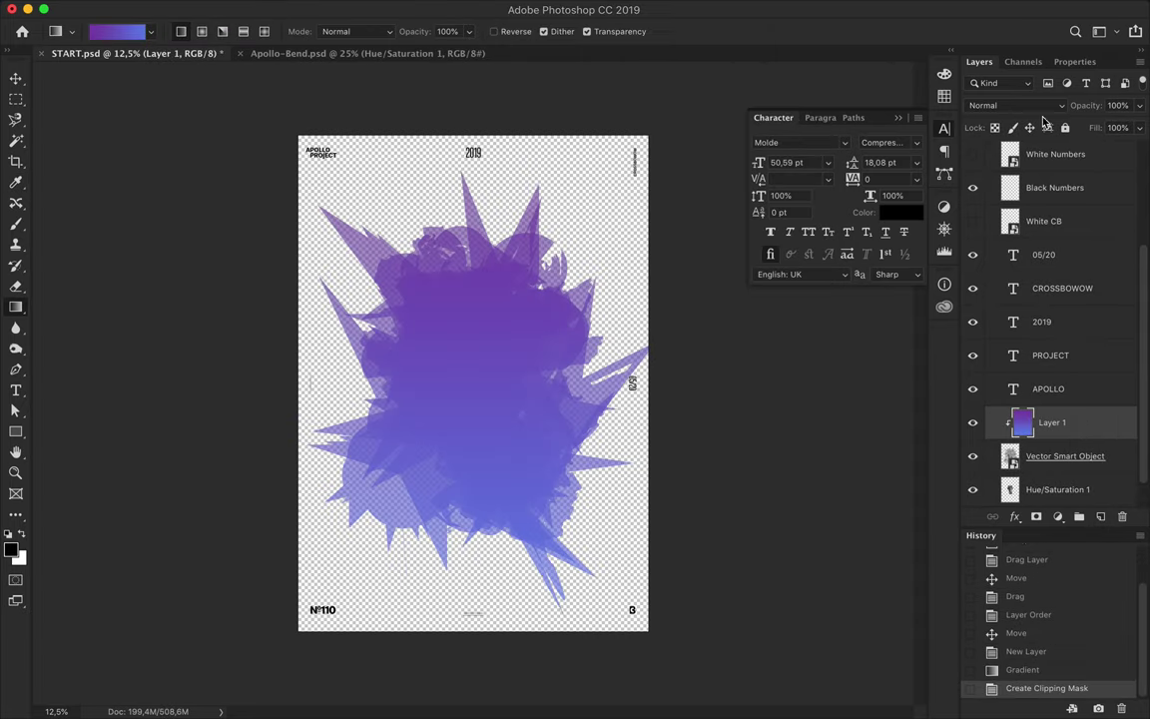
pyautogui.click(1016, 105)
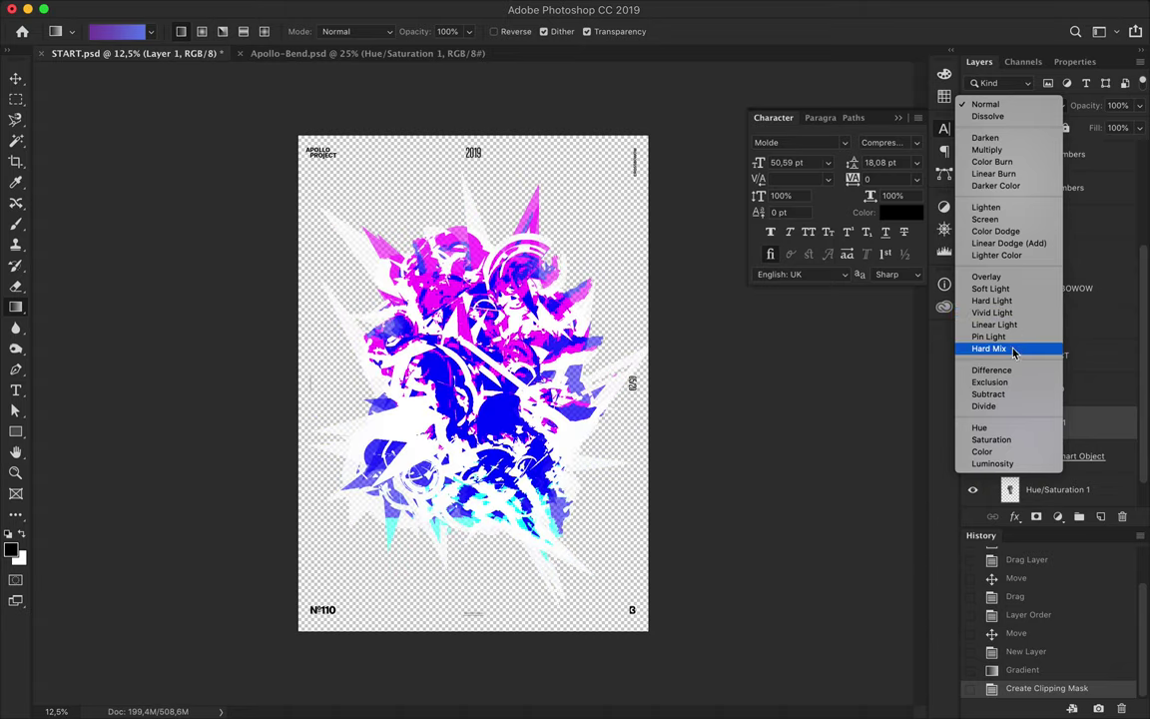
pyautogui.click(993, 313)
# - Duplicate the gradient layer, clip the copy, and set it to Linear Dodge
pyautogui.click(1053, 459)
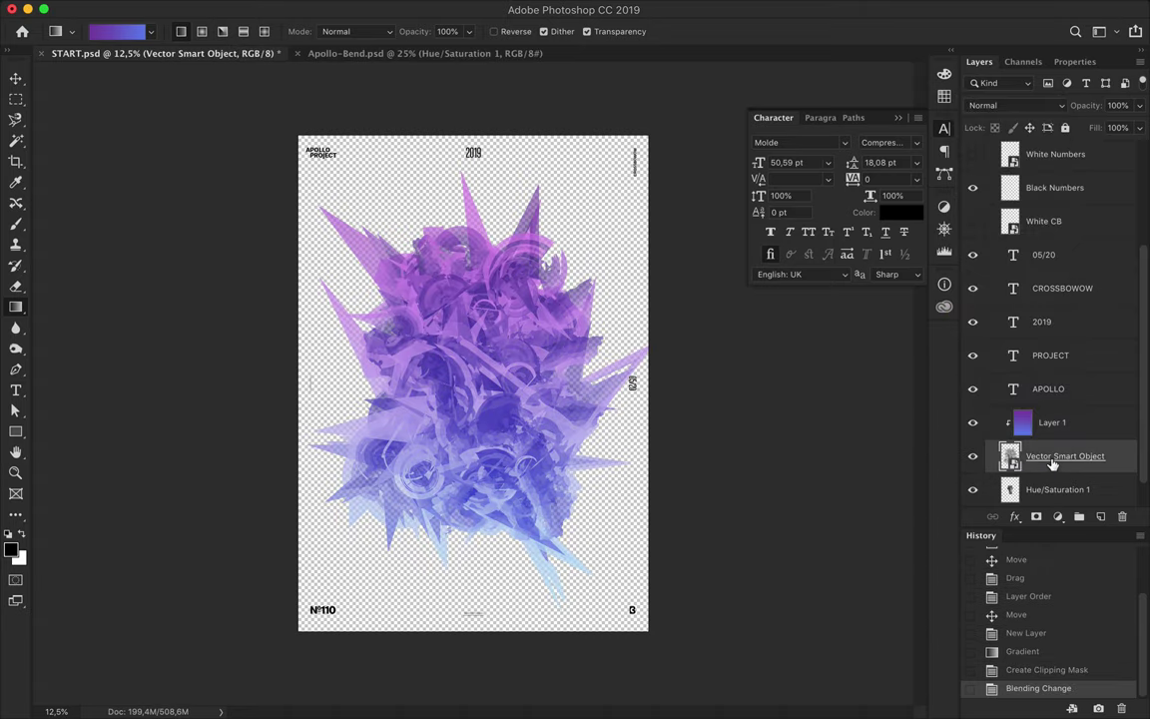
pyautogui.moveTo(1061, 432); pyautogui.dragTo(1058, 407)
pyautogui.hotkey('ctrl', 'alt', 'g')
pyautogui.click(1016, 105)
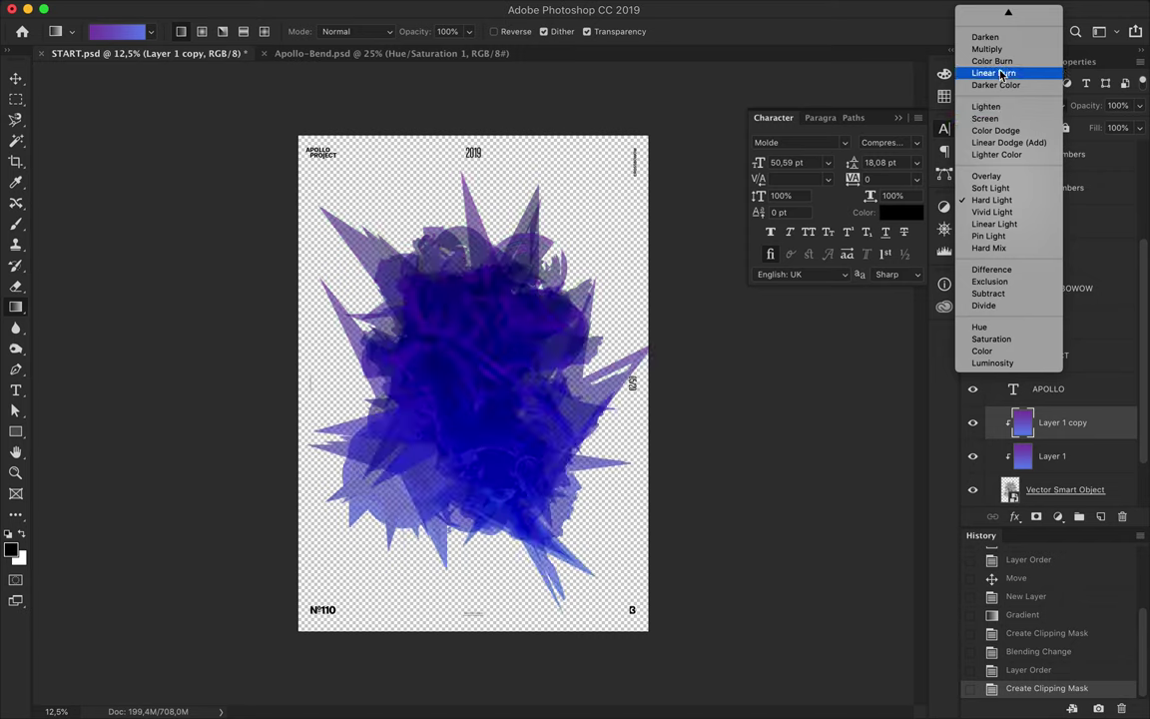
pyautogui.click(1001, 142)
# - Add a Levels adjustment with black input 85 and a lowered white output
pyautogui.click(1058, 516)
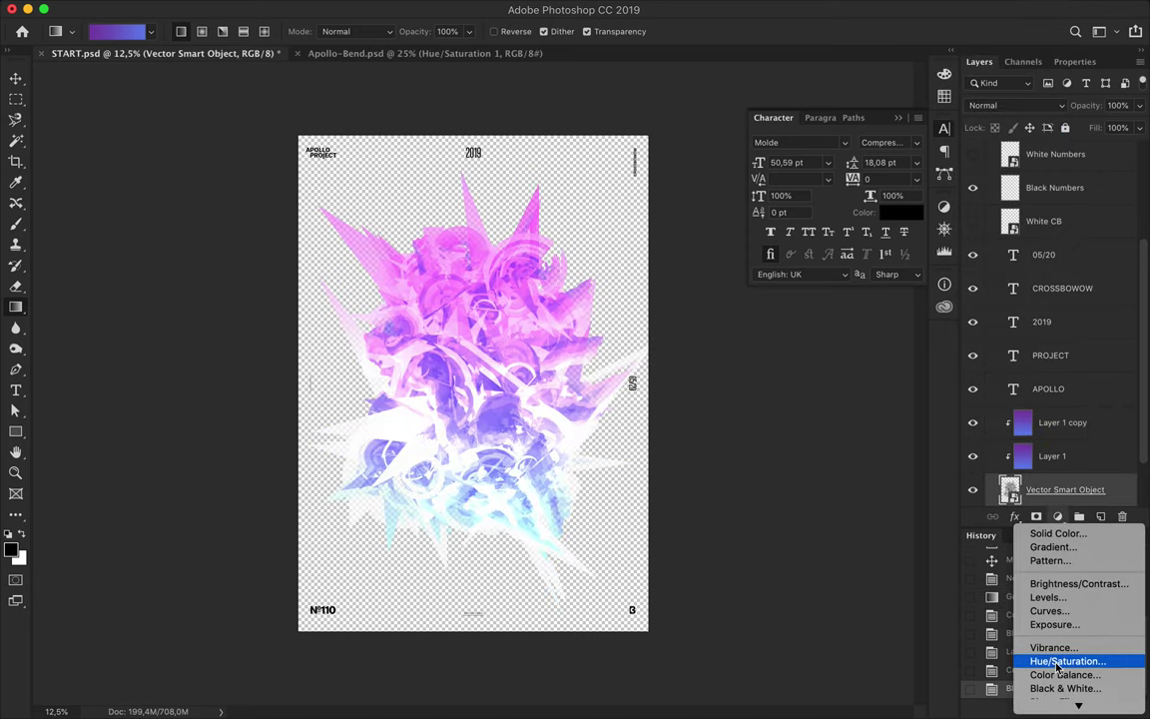
pyautogui.click(1043, 598)
pyautogui.click(978, 61)
pyautogui.doubleClick(1021, 388)
pyautogui.moveTo(992, 227); pyautogui.dragTo(1077, 228)
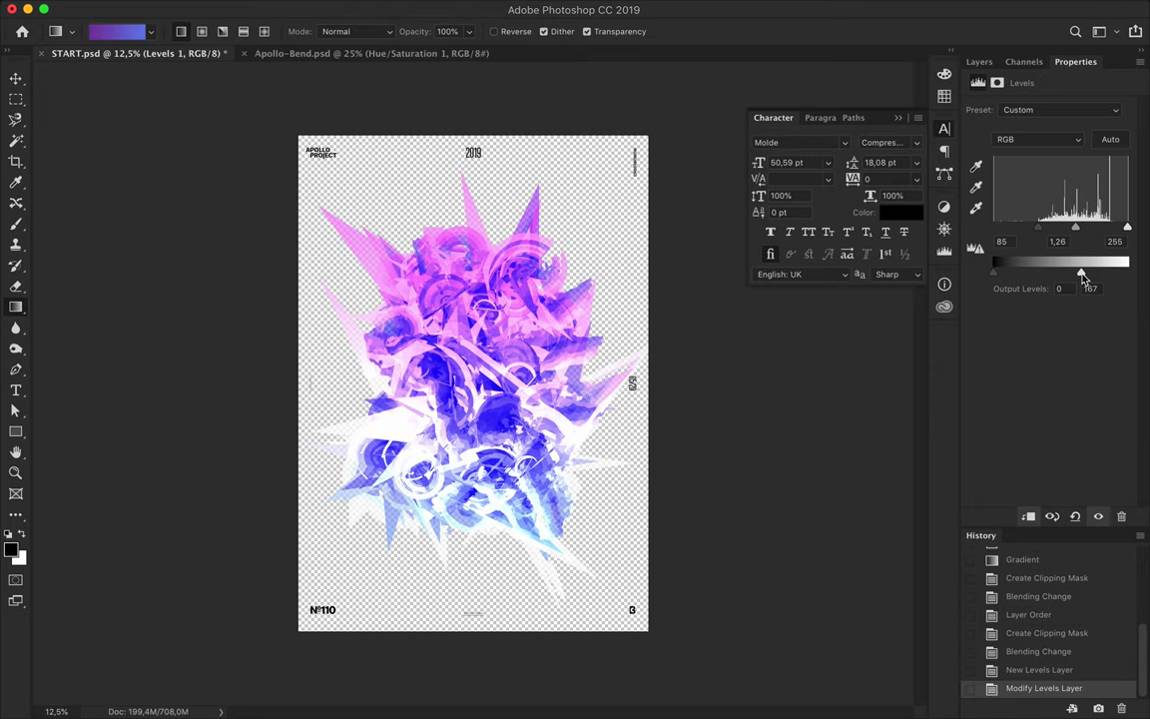
pyautogui.moveTo(1082, 272); pyautogui.dragTo(1033, 272)
pyautogui.click(979, 61)
pyautogui.click(973, 389)
pyautogui.click(973, 389)
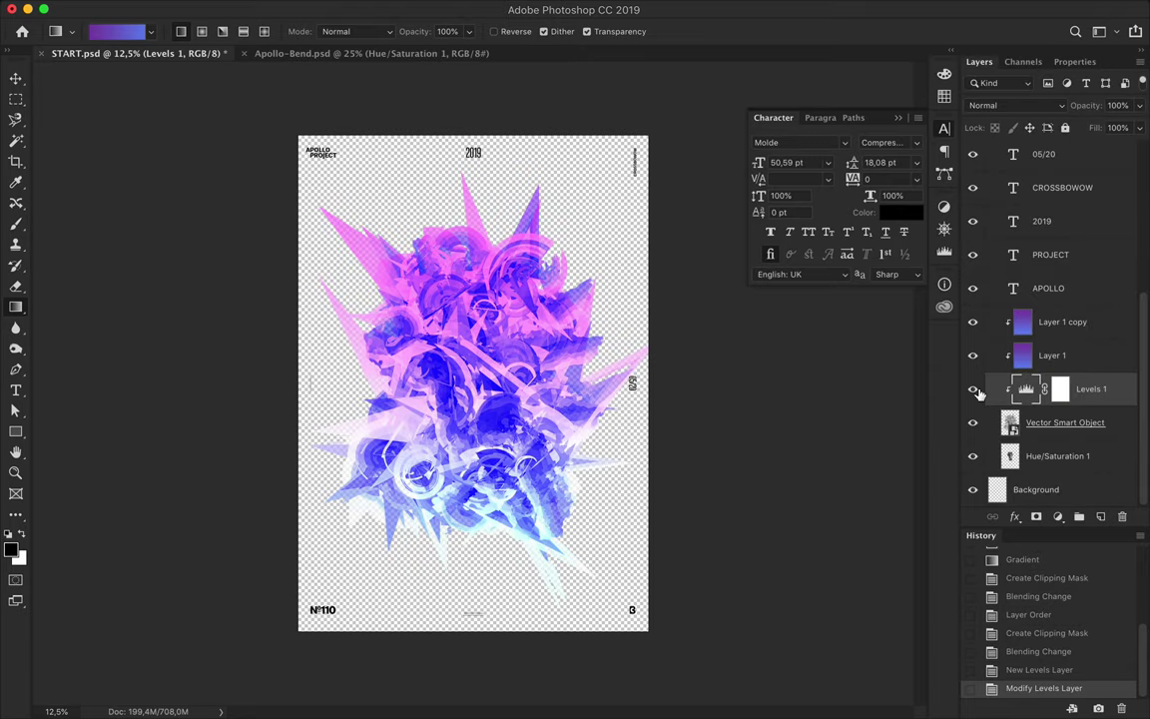
# - Duplicate the smart object above the gradients and apply High Pass at 34,6 px
pyautogui.scroll(2, 500, 341)
pyautogui.moveTo(1065, 422); pyautogui.dragTo(1059, 310)
pyautogui.click(393, 9)
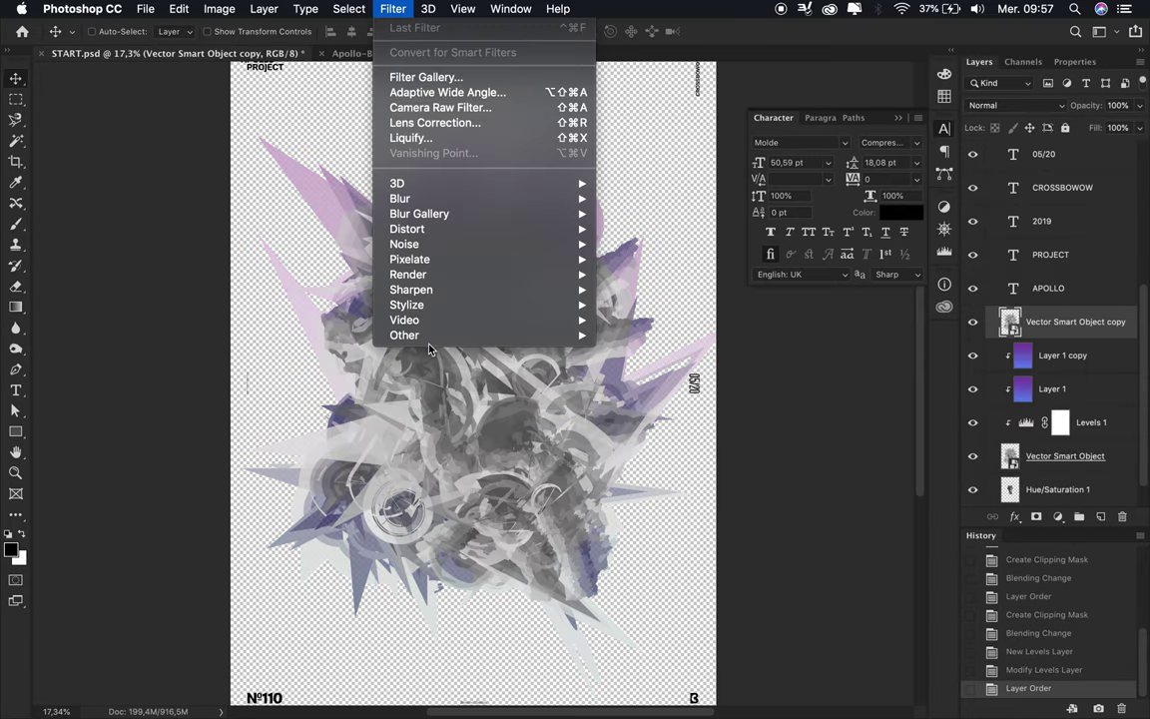
pyautogui.click(639, 351)
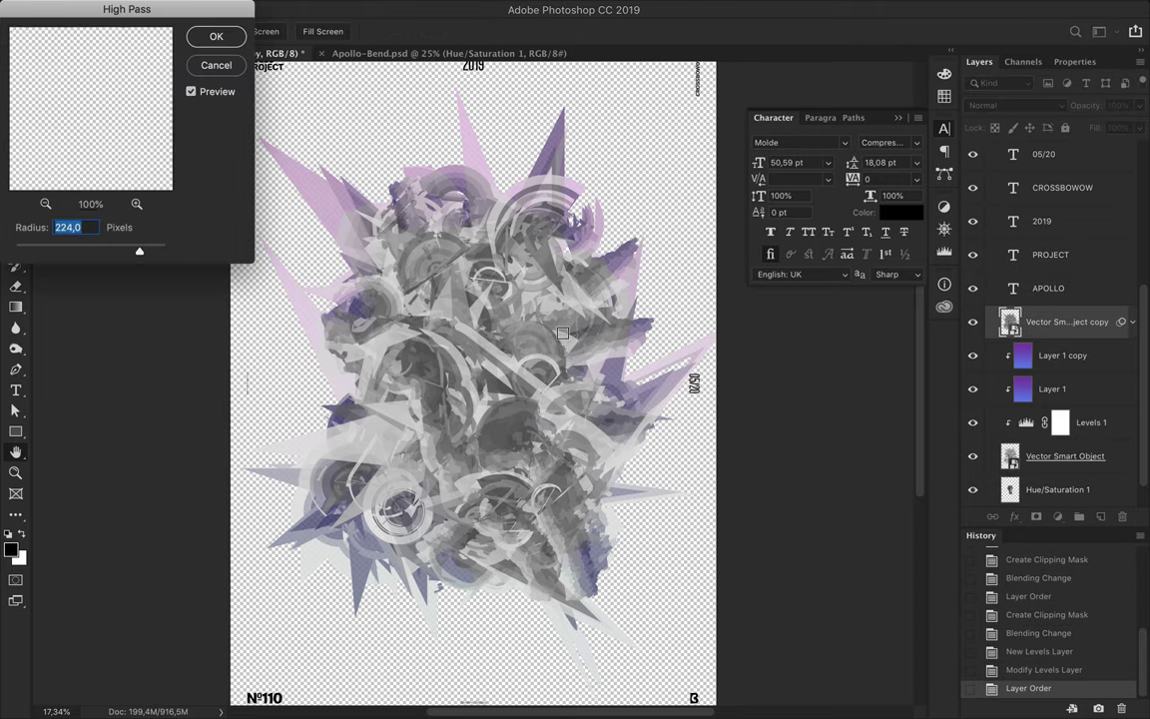
pyautogui.moveTo(139, 251); pyautogui.dragTo(89, 251)
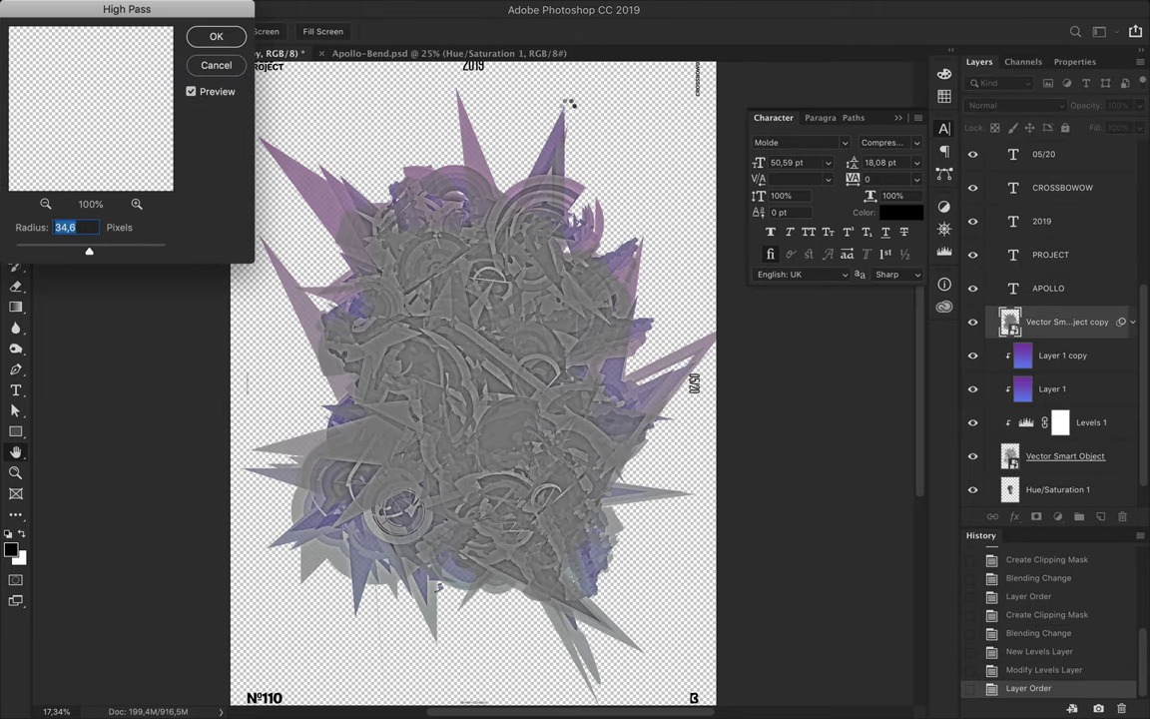
pyautogui.press('Return')
# - Set the High Pass copy to Vivid Light at 51% fill, then return to Illustrator
pyautogui.click(1048, 106)
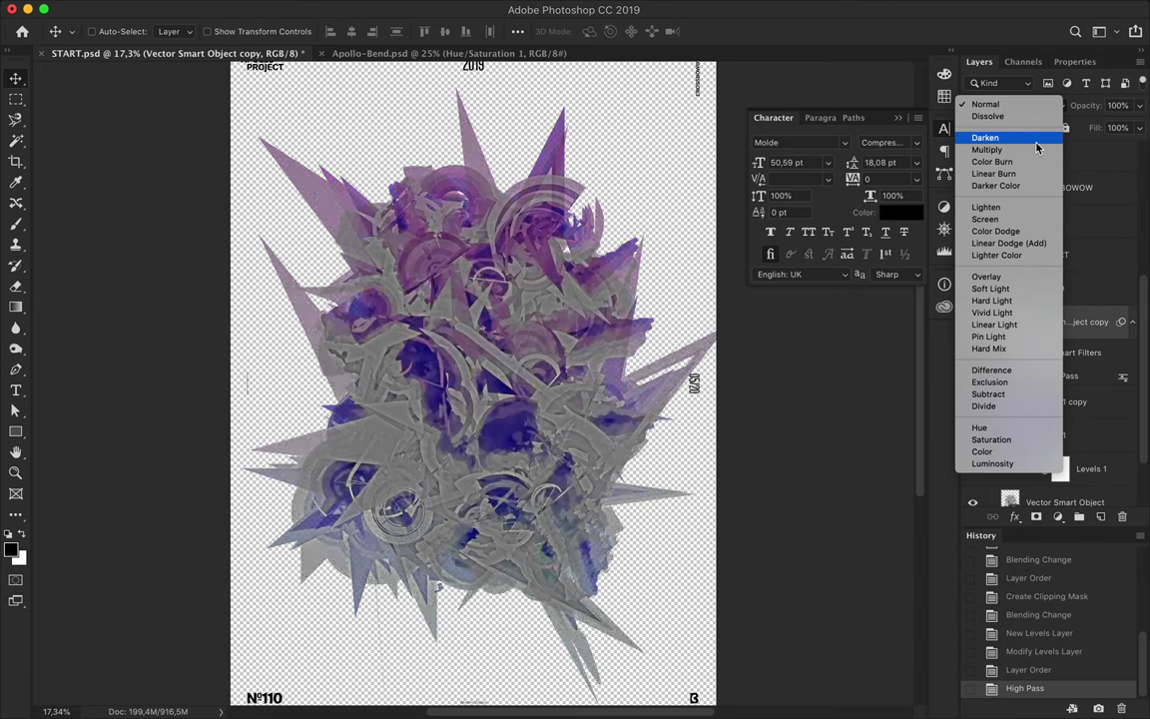
pyautogui.click(1015, 318)
pyautogui.click(1139, 127)
pyautogui.moveTo(1135, 148); pyautogui.dragTo(1113, 147)
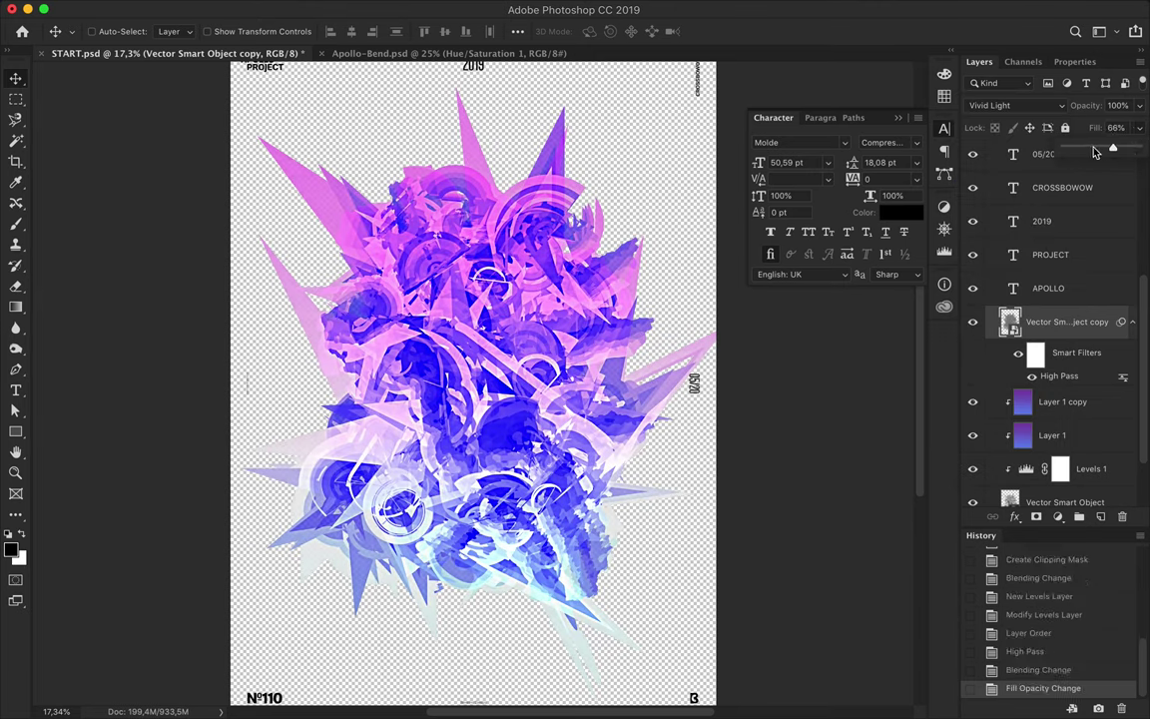
pyautogui.click(973, 322)
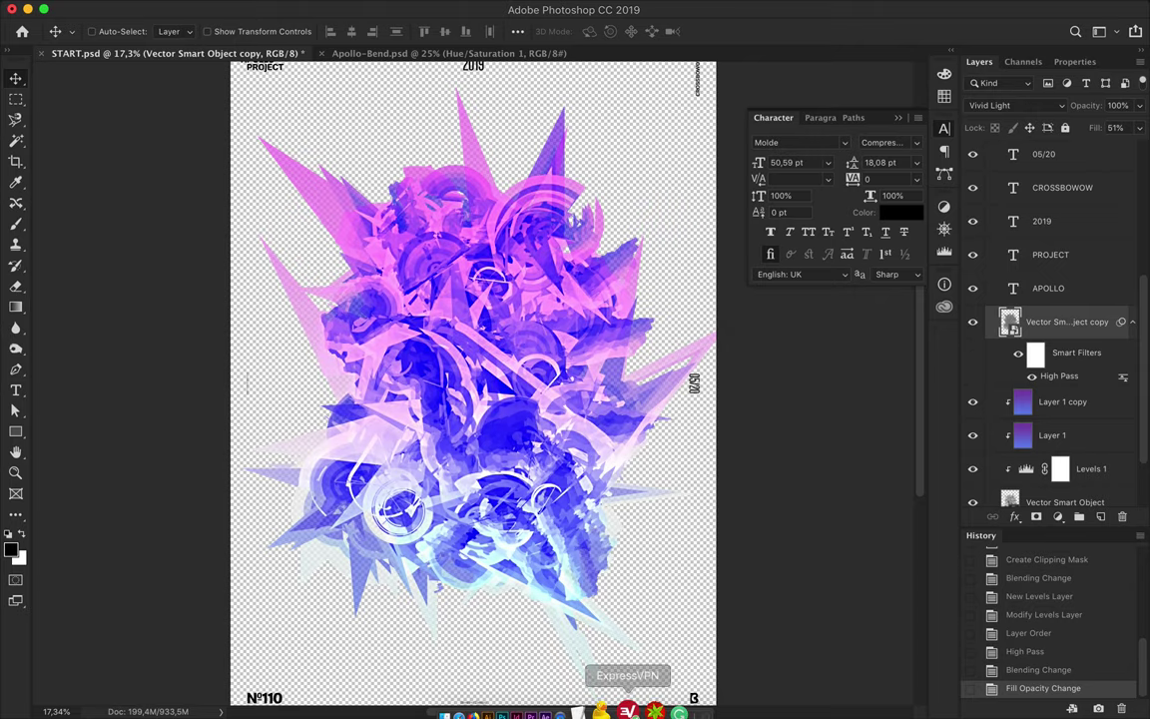
pyautogui.click(482, 692)
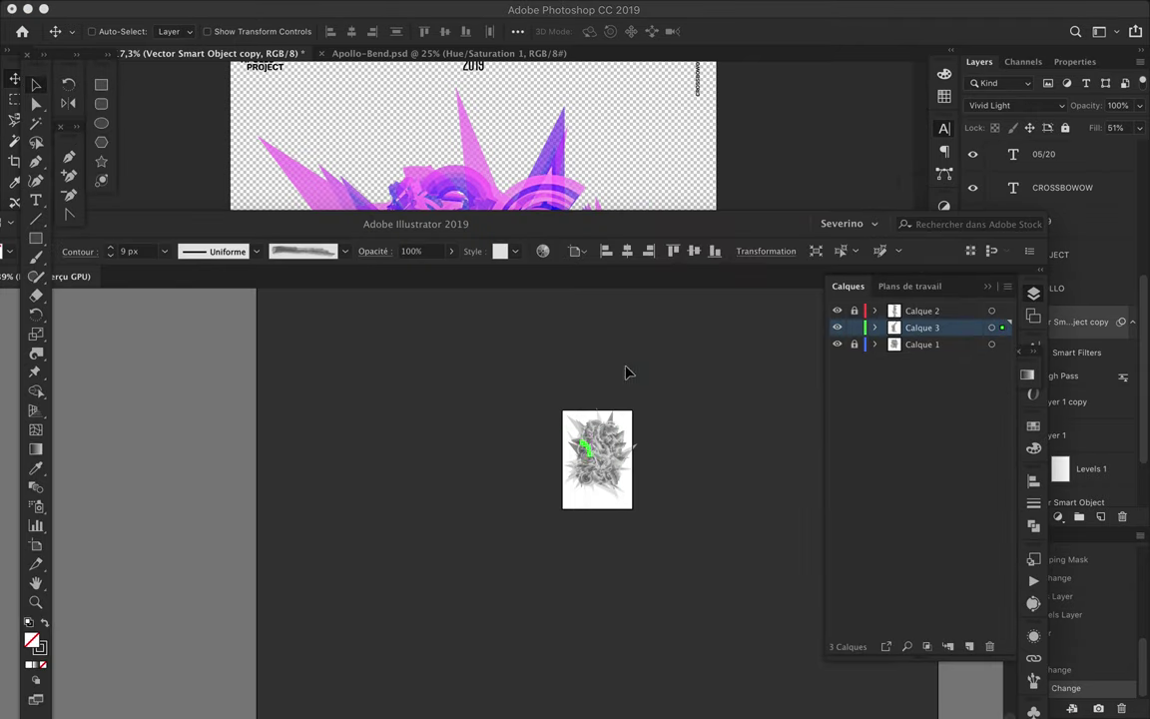
# - Paste the Calque 3 artwork into the poster and position it
pyautogui.click(596, 486)
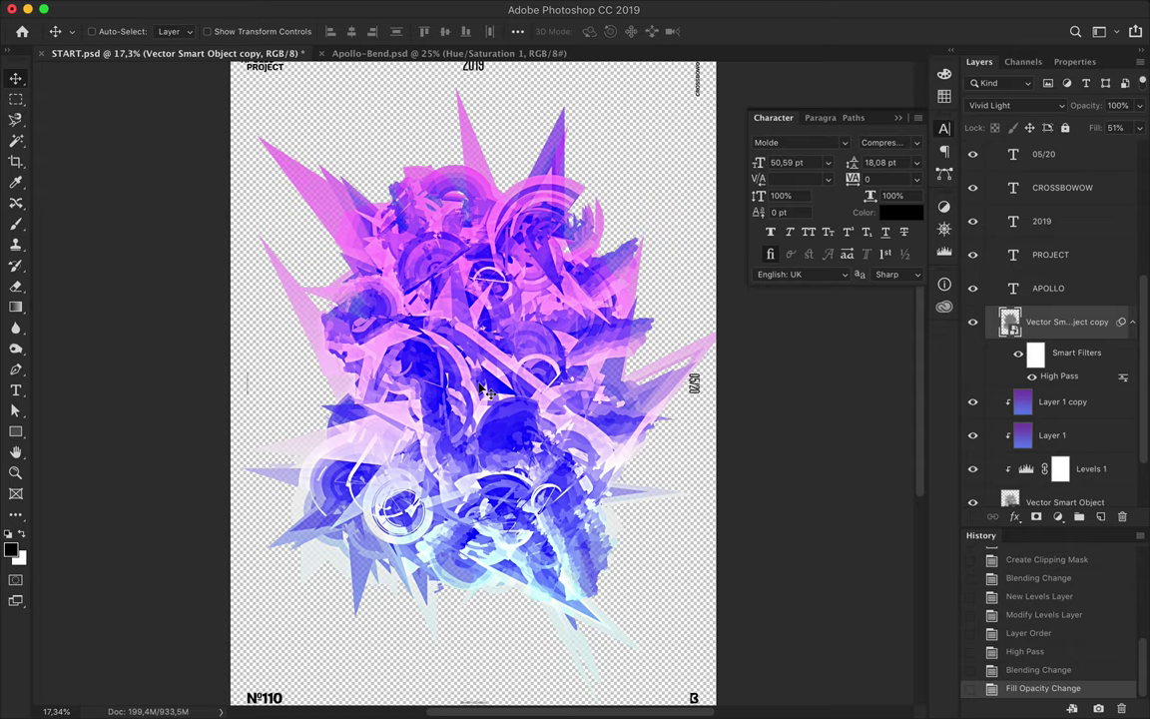
pyautogui.hotkey('ctrl', 'v')
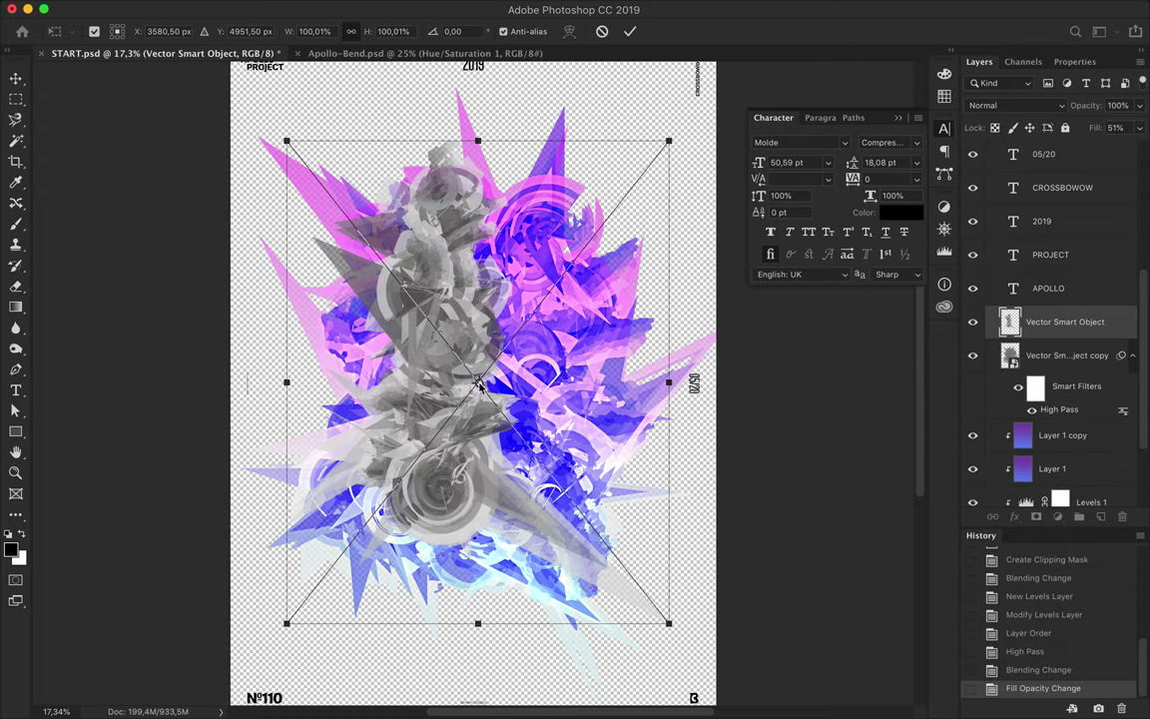
pyautogui.press('Return')
pyautogui.moveTo(470, 348); pyautogui.dragTo(401, 308)
pyautogui.moveTo(1060, 322); pyautogui.dragTo(1061, 329)
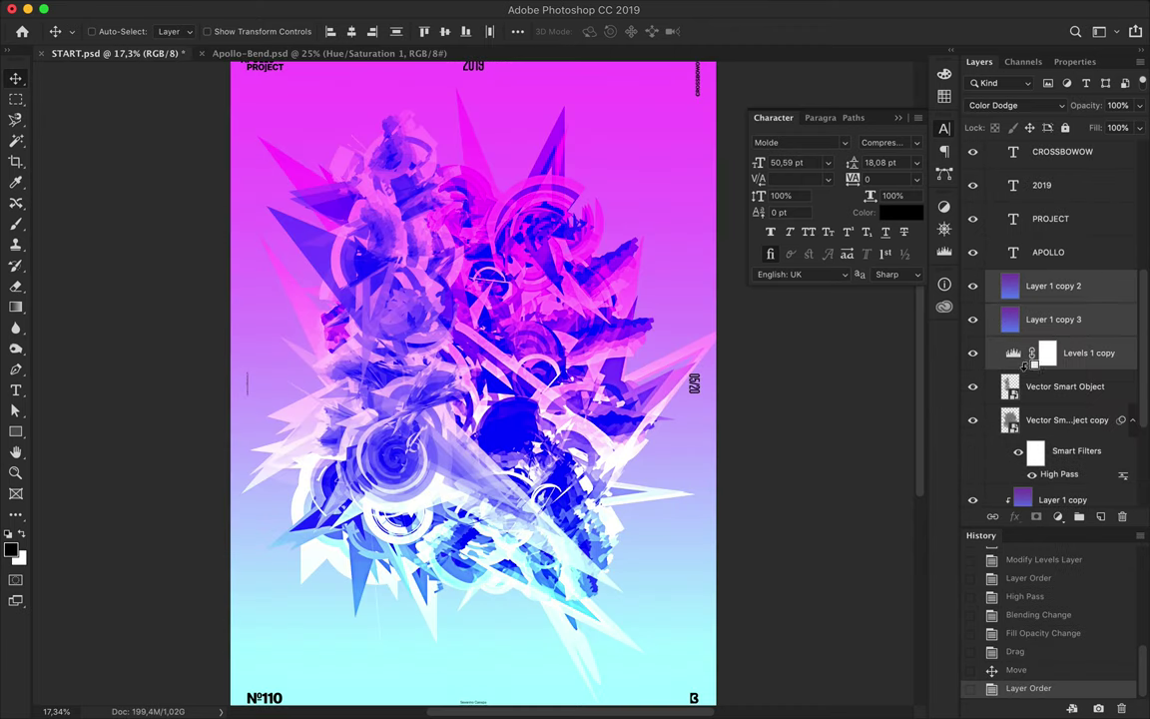
# - Restack the gradient and Levels copies above the new art and clip them to it
pyautogui.keyDown('alt'); pyautogui.click(1039, 370); pyautogui.keyUp('alt')
pyautogui.doubleClick(1093, 353)
pyautogui.press('Escape')
pyautogui.keyDown('alt'); pyautogui.click(1019, 336); pyautogui.keyUp('alt')
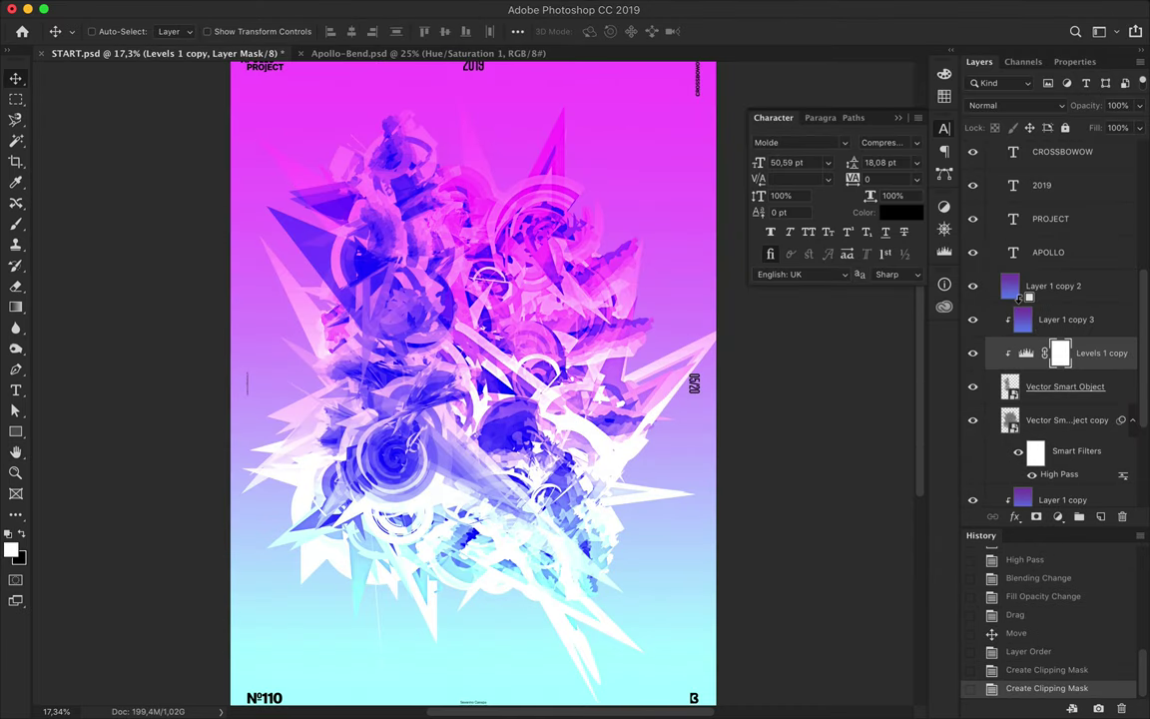
pyautogui.keyDown('alt'); pyautogui.click(1019, 305); pyautogui.keyUp('alt')
pyautogui.click(1010, 386)
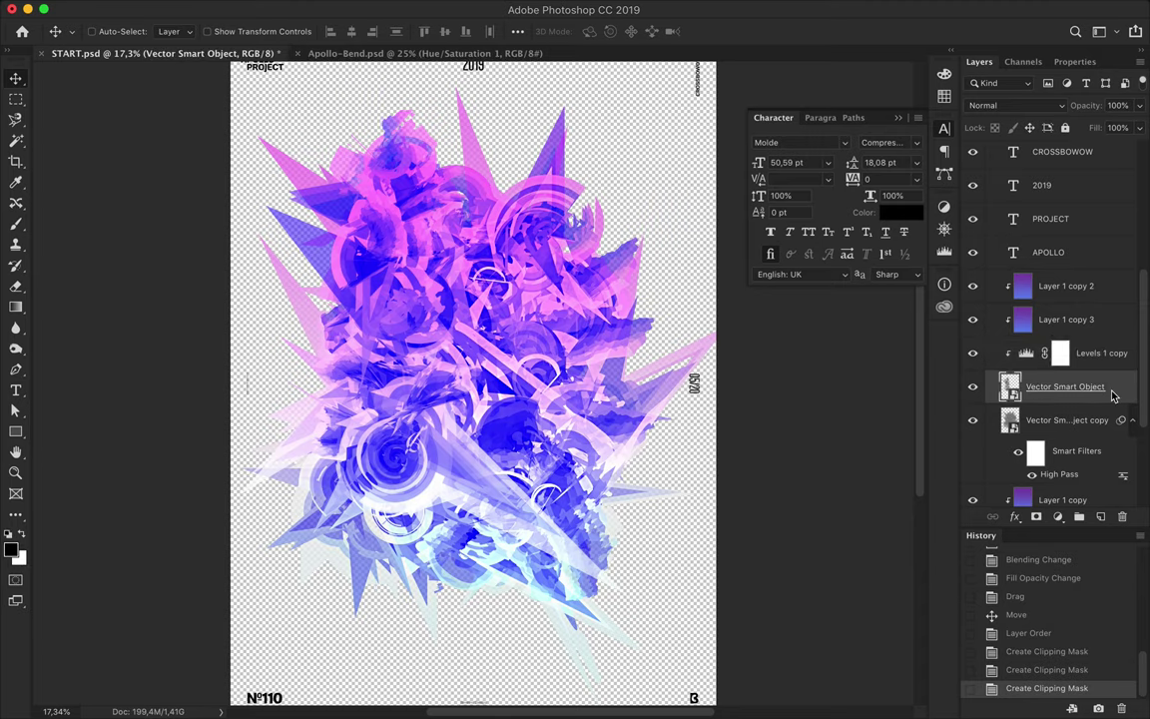
# - Give the new art a blue drop shadow with slightly wider spread
pyautogui.doubleClick(1113, 395)
pyautogui.click(544, 309)
pyautogui.click(853, 67)
pyautogui.click(514, 439)
pyautogui.moveTo(514, 439); pyautogui.dragTo(529, 481)
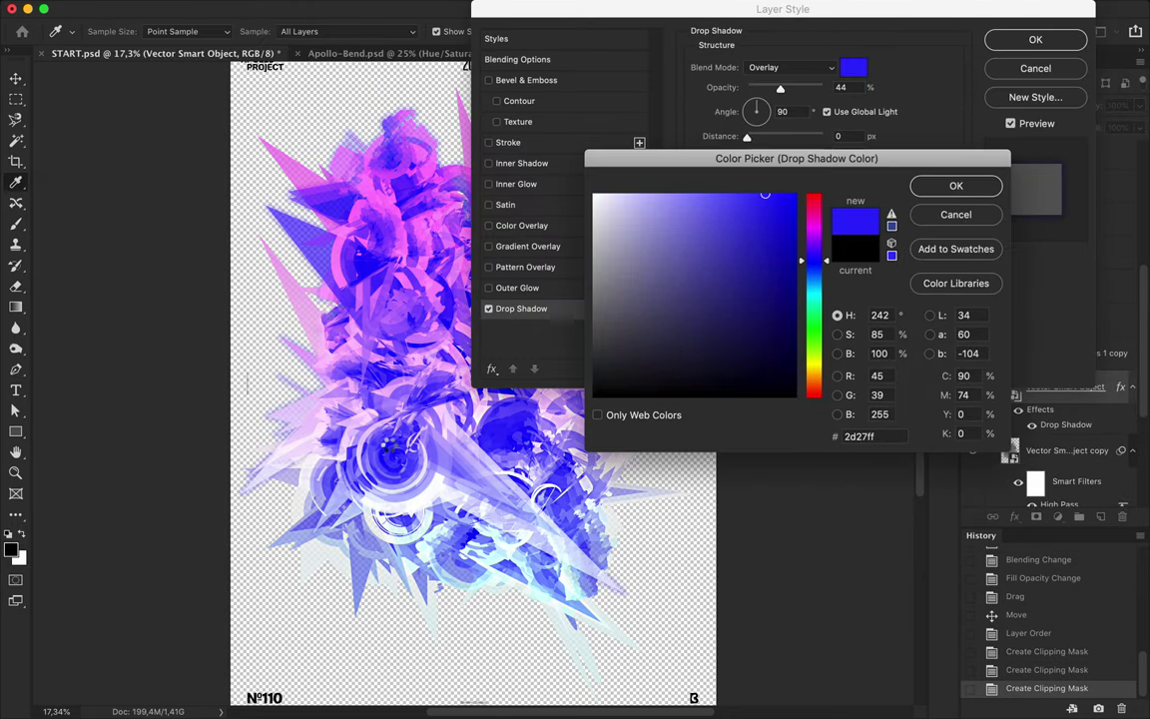
pyautogui.click(956, 185)
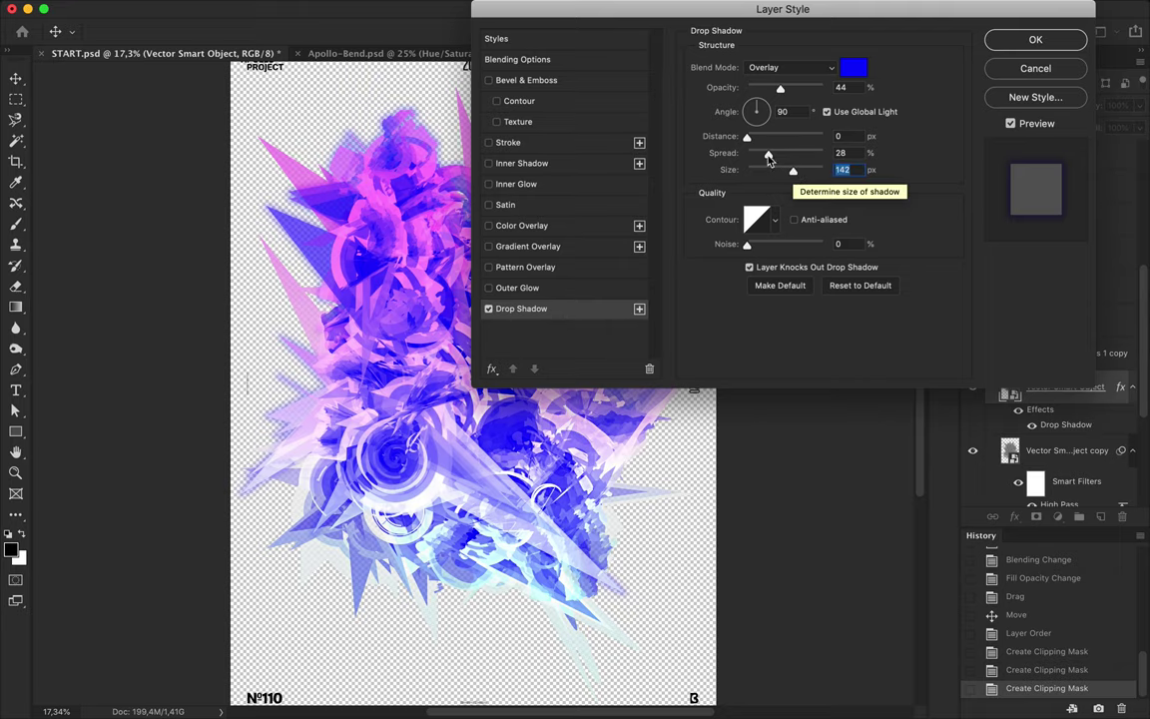
pyautogui.moveTo(787, 155); pyautogui.dragTo(788, 156)
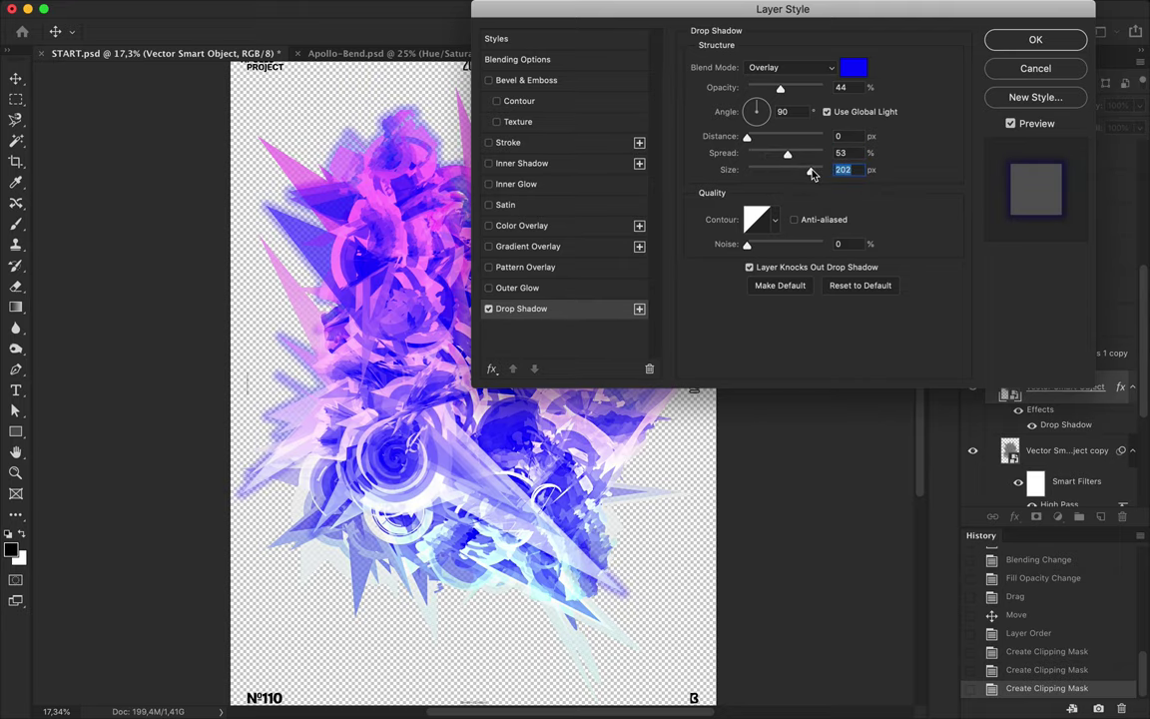
pyautogui.click(1023, 66)
# - Rotate gradient layers Layer 1 copy 2 and copy 3 together
pyautogui.click(1066, 286)
pyautogui.keyDown('shift'); pyautogui.click(1067, 320); pyautogui.keyUp('shift')
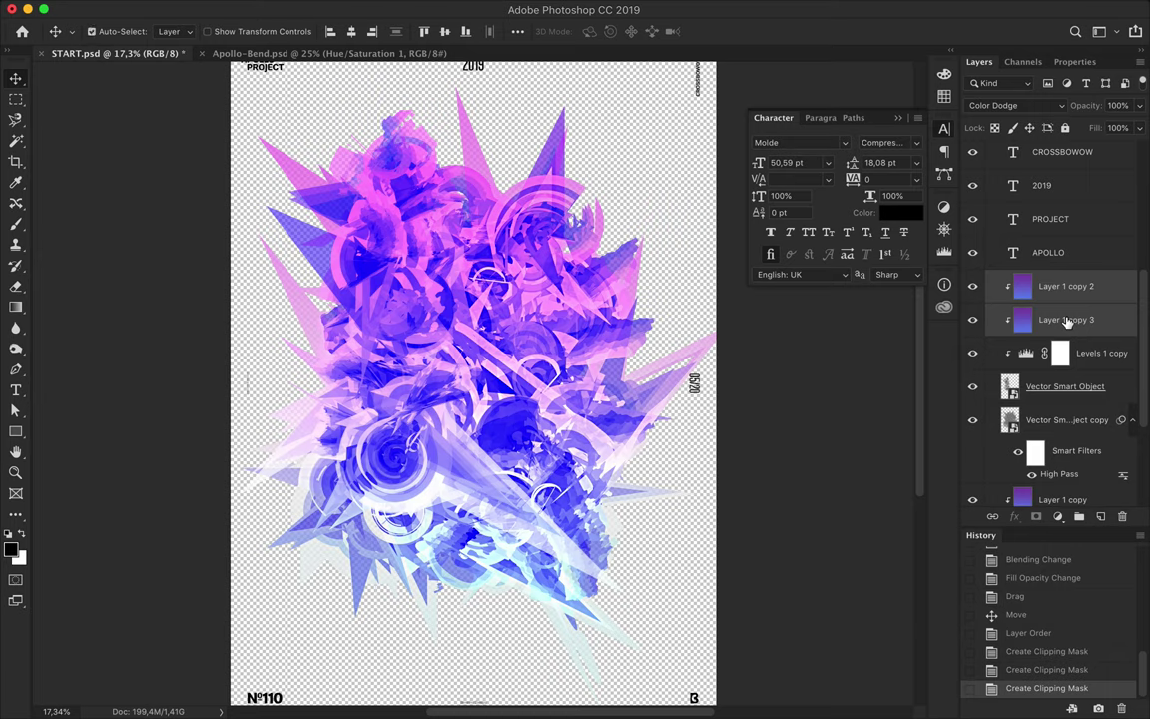
pyautogui.hotkey('ctrl', 't')
pyautogui.moveTo(660, 175)
pyautogui.mouseDown()
pyautogui.moveTo(596, 440)
pyautogui.moveTo(659, 357)
pyautogui.mouseUp()
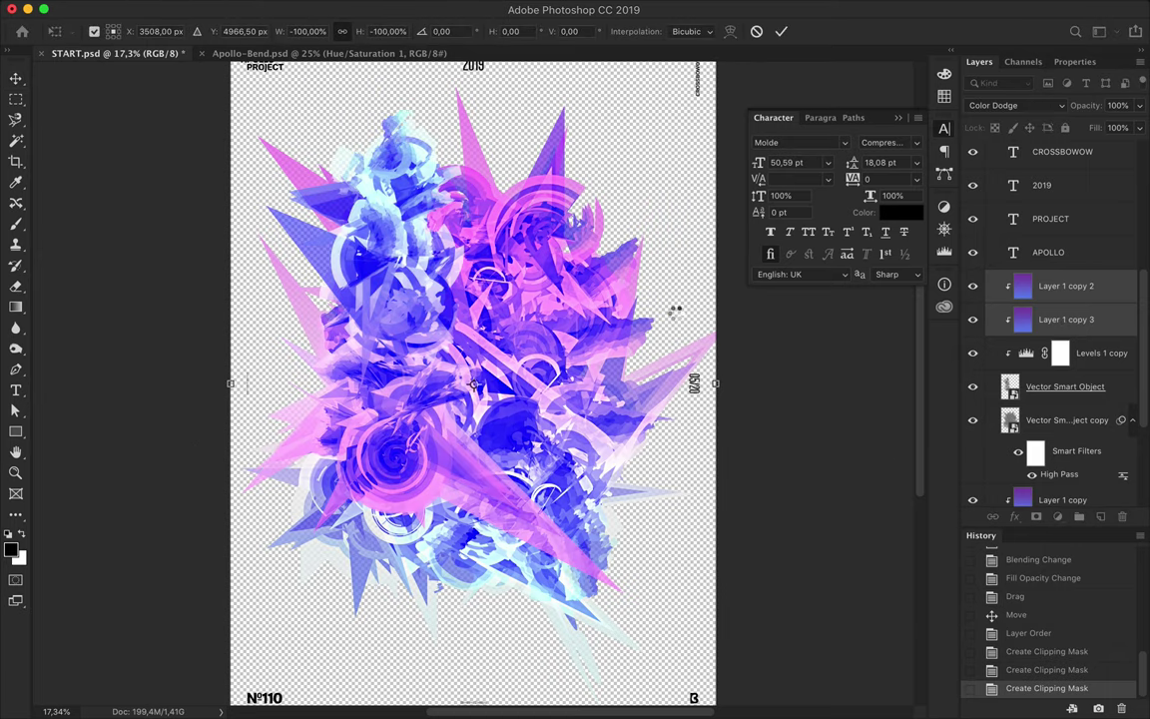
pyautogui.press('Return')
pyautogui.click(1018, 321)
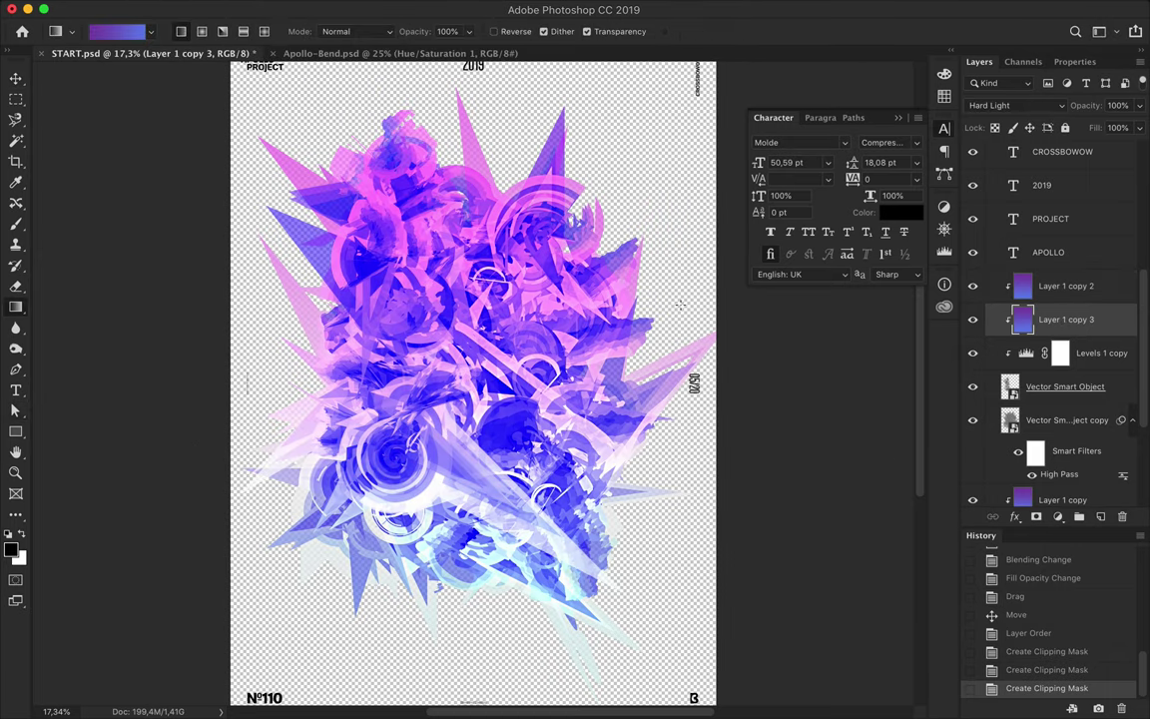
pyautogui.click(780, 73)
# - Convert the gradient layers to smart objects and rotate them 180°, then switch to Illustrator
pyautogui.keyDown('shift'); pyautogui.click(1053, 287); pyautogui.keyUp('shift')
pyautogui.rightClick(1053, 286)
pyautogui.click(981, 237)
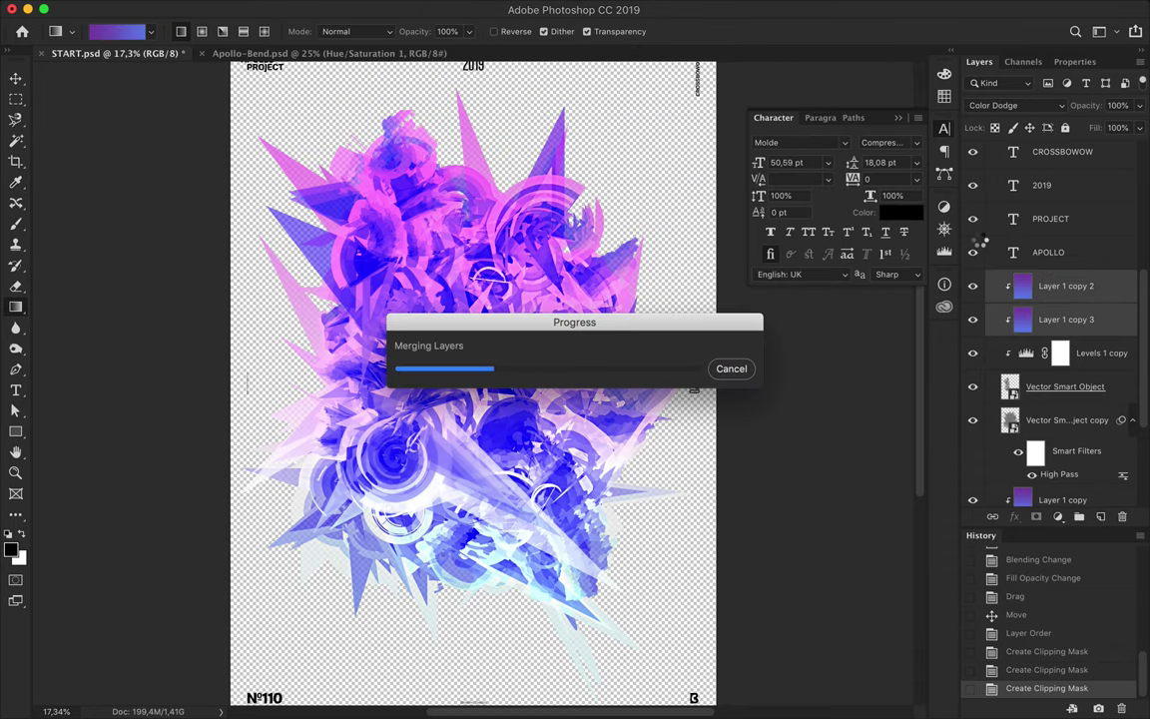
pyautogui.rightClick(1109, 292)
pyautogui.click(1011, 240)
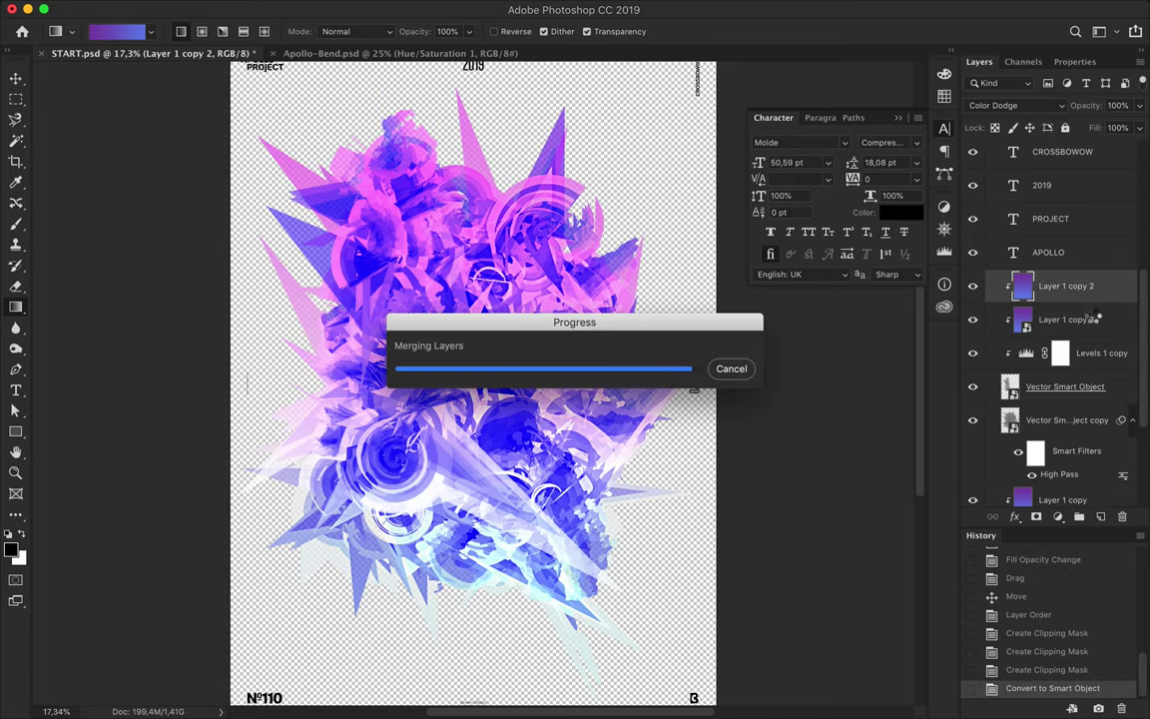
pyautogui.hotkey('ctrl', 't')
pyautogui.moveTo(693, 385); pyautogui.dragTo(681, 365)
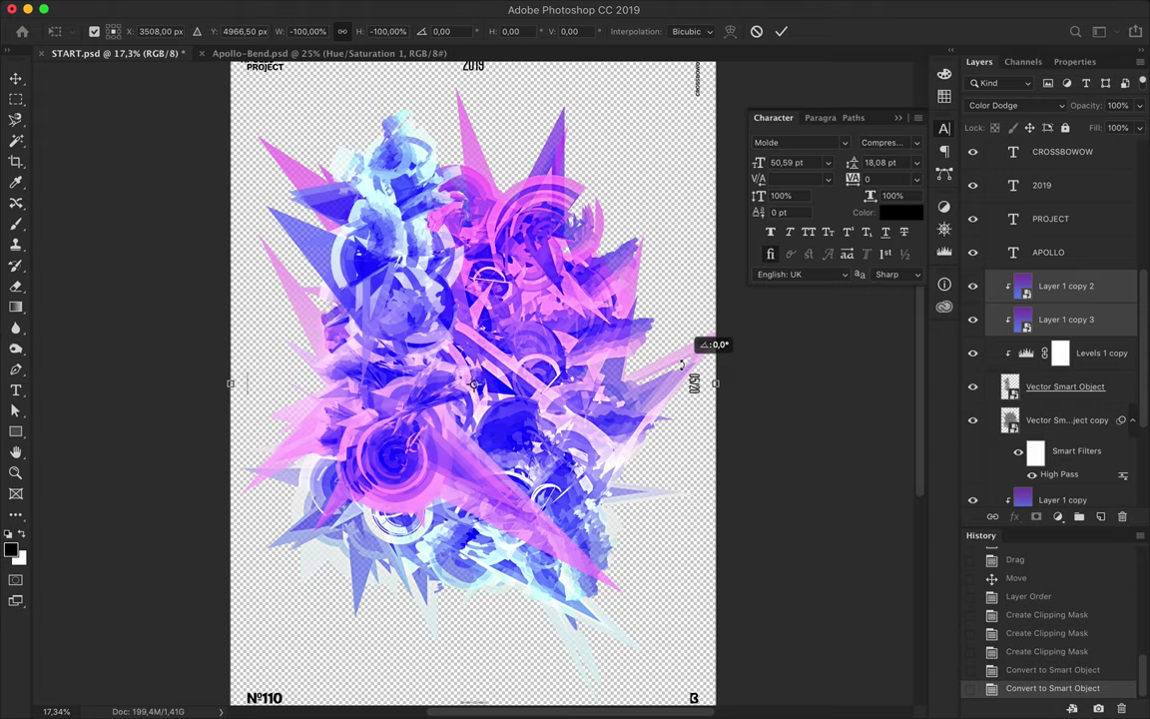
pyautogui.press('Return')
pyautogui.press('g')
pyautogui.click(512, 696)
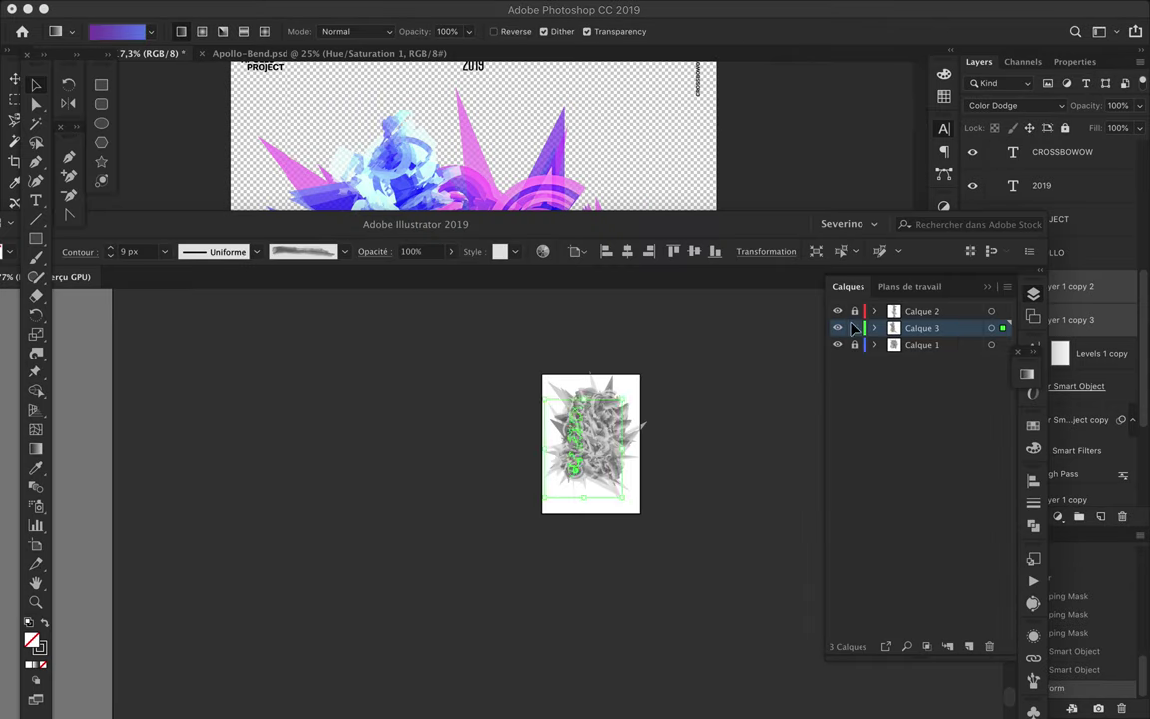
# - Bring the Calque 2 artwork from Illustrator into the poster
pyautogui.click(855, 315)
pyautogui.moveTo(597, 399); pyautogui.dragTo(587, 239)
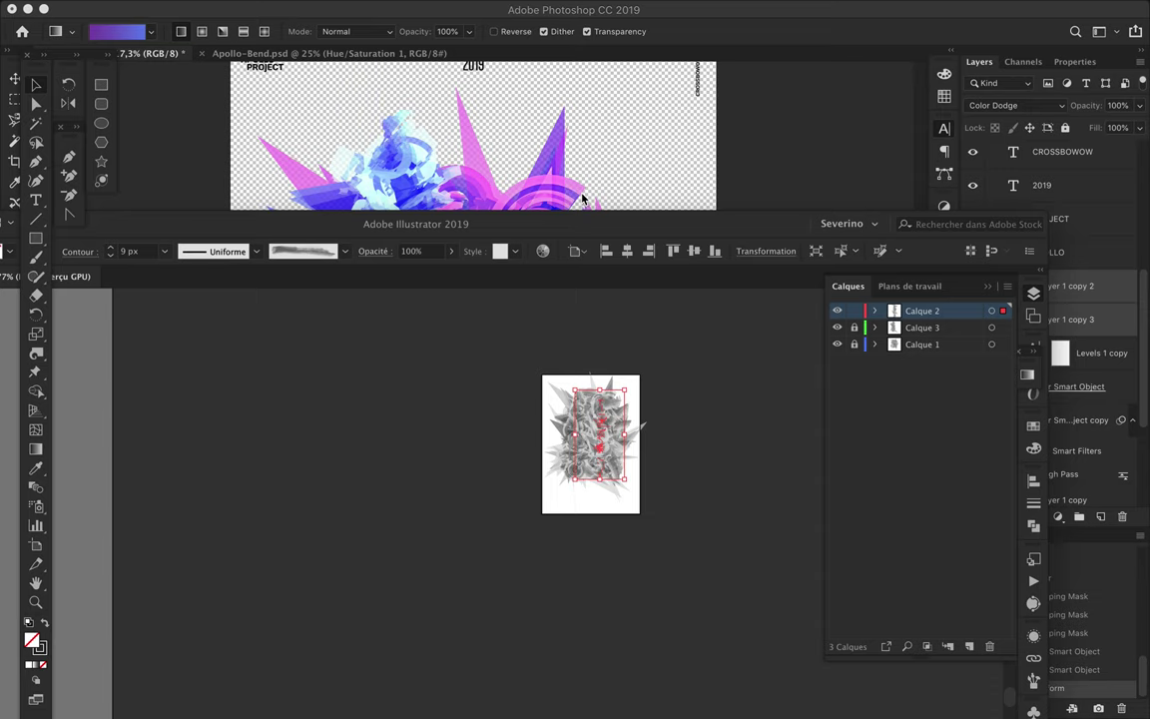
pyautogui.click(583, 200)
pyautogui.hotkey('alt', ']')
pyautogui.press('v')
pyautogui.press('super+Tab')
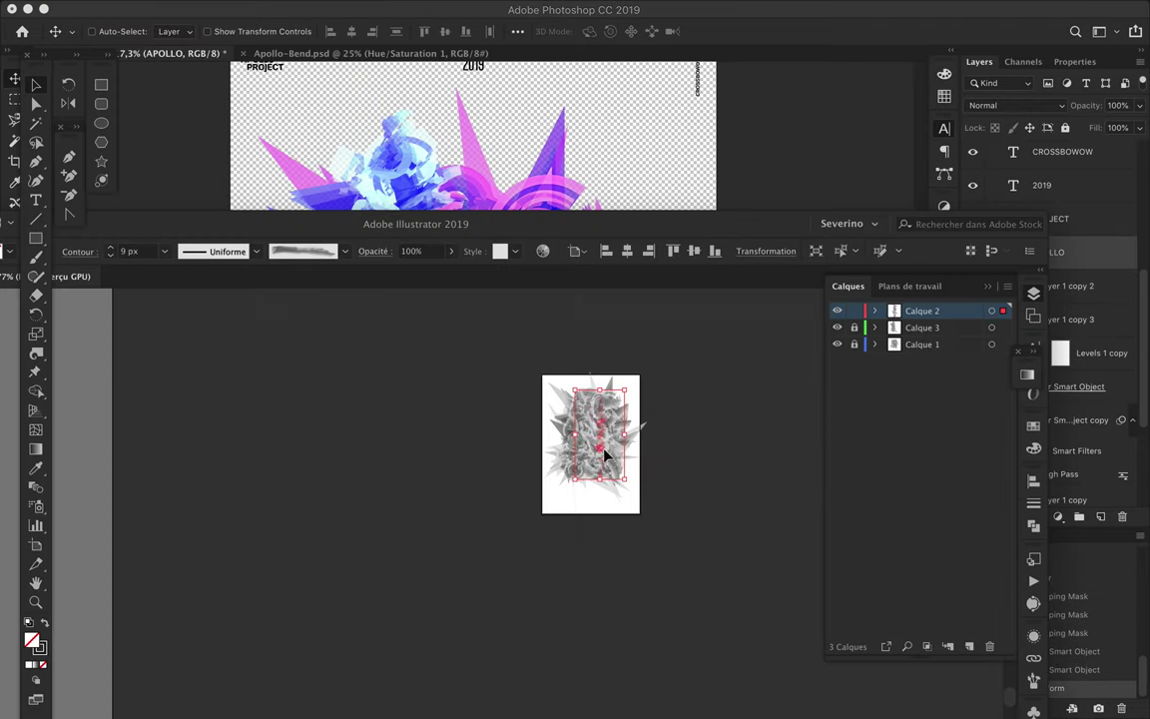
pyautogui.moveTo(587, 195)
pyautogui.mouseDown()
pyautogui.moveTo(544, 307)
pyautogui.moveTo(620, 285)
pyautogui.mouseUp()
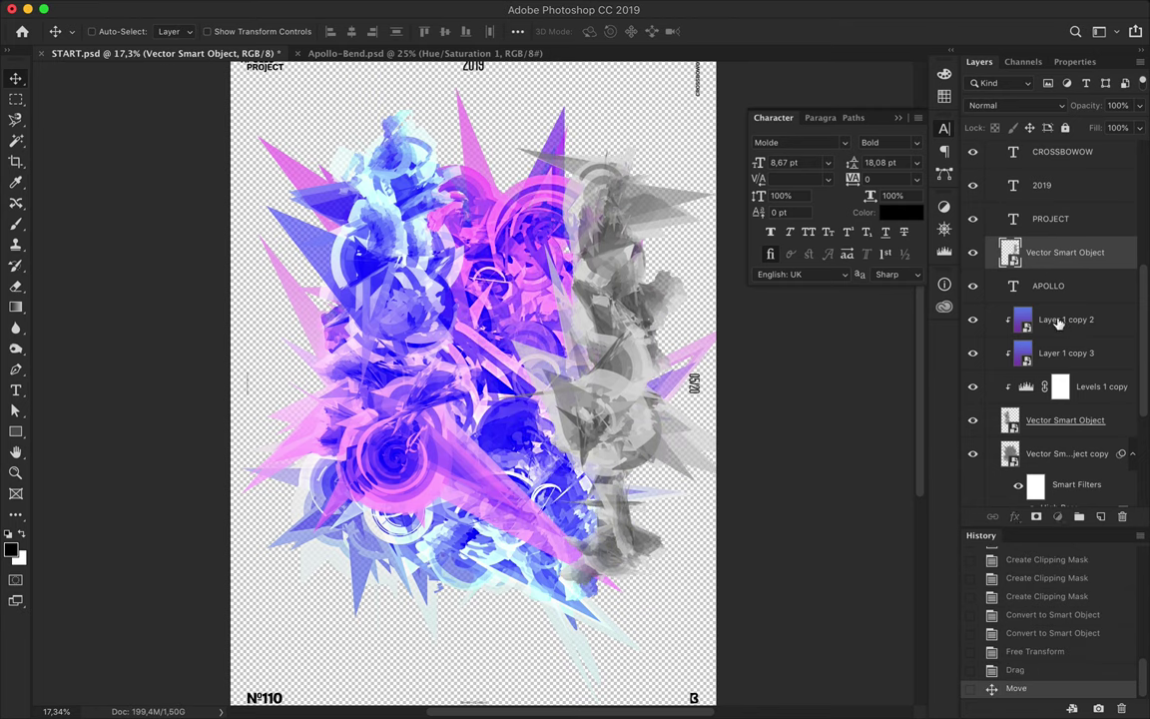
# - Stack clipped gradient and Levels copies over the new art, group them as Group 1, and reposition
pyautogui.moveTo(1058, 323); pyautogui.dragTo(1018, 262)
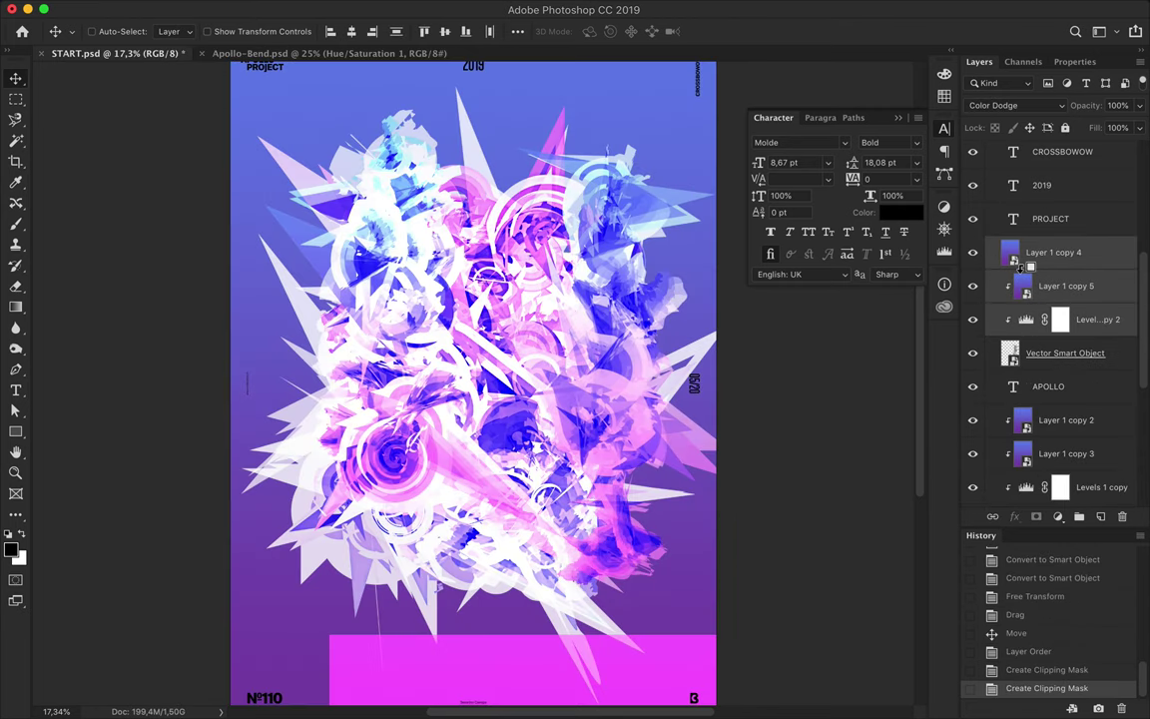
pyautogui.keyDown('alt'); pyautogui.click(1019, 268); pyautogui.keyUp('alt')
pyautogui.moveTo(621, 290); pyautogui.dragTo(604, 285)
pyautogui.click(1095, 512)
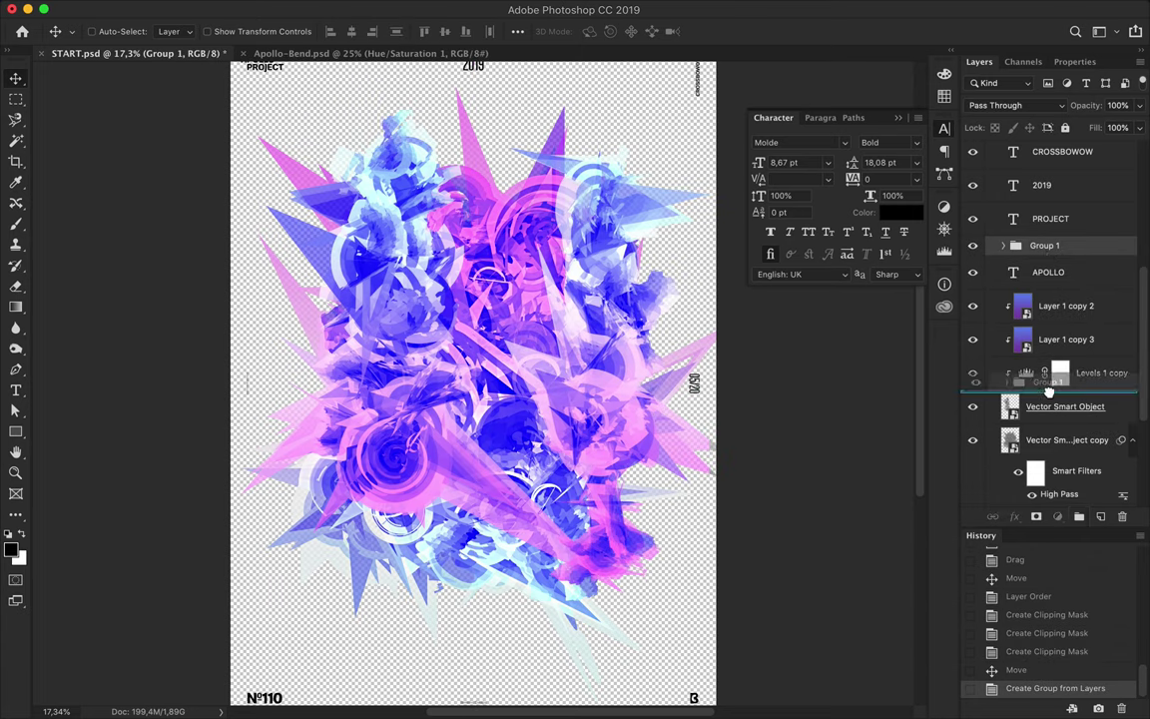
pyautogui.moveTo(1048, 370); pyautogui.dragTo(1048, 440)
pyautogui.moveTo(885, 390)
pyautogui.mouseDown()
pyautogui.moveTo(712, 299)
pyautogui.moveTo(689, 303)
pyautogui.mouseUp()
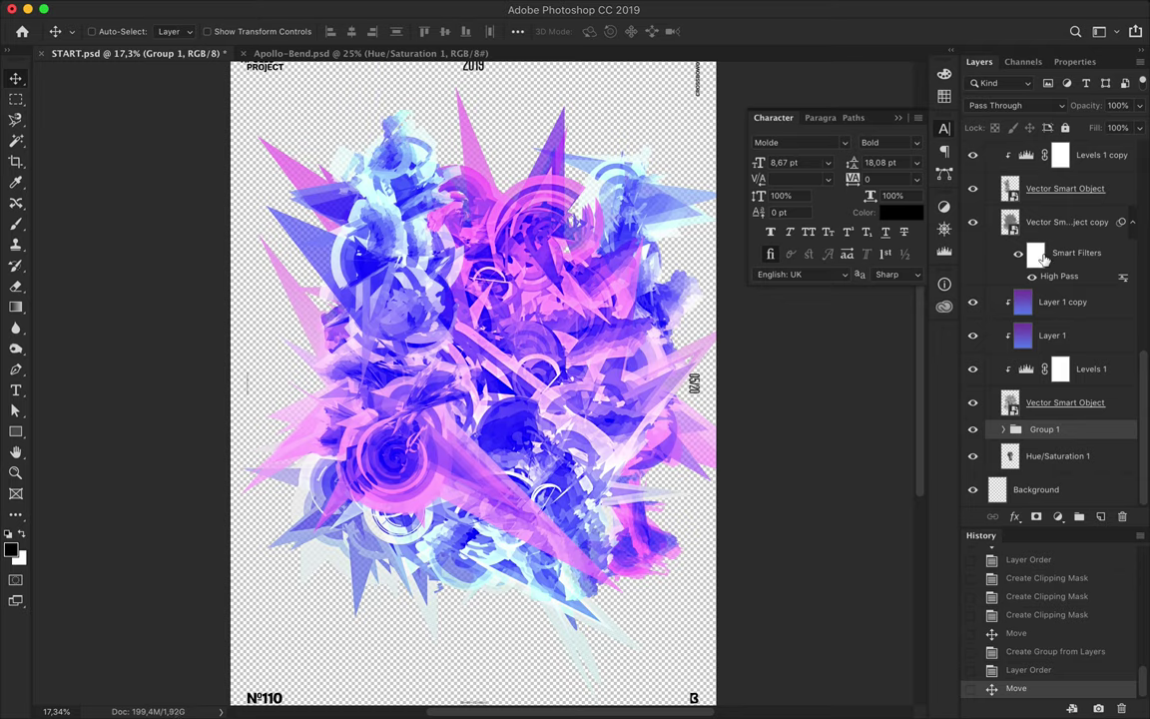
# - Group the next art stack into Group 3, move its artwork, and place it below Group 1
pyautogui.scroll(2, 1088, 310)
pyautogui.keyDown('shift'); pyautogui.click(1064, 306); pyautogui.keyUp('shift')
pyautogui.click(1076, 516)
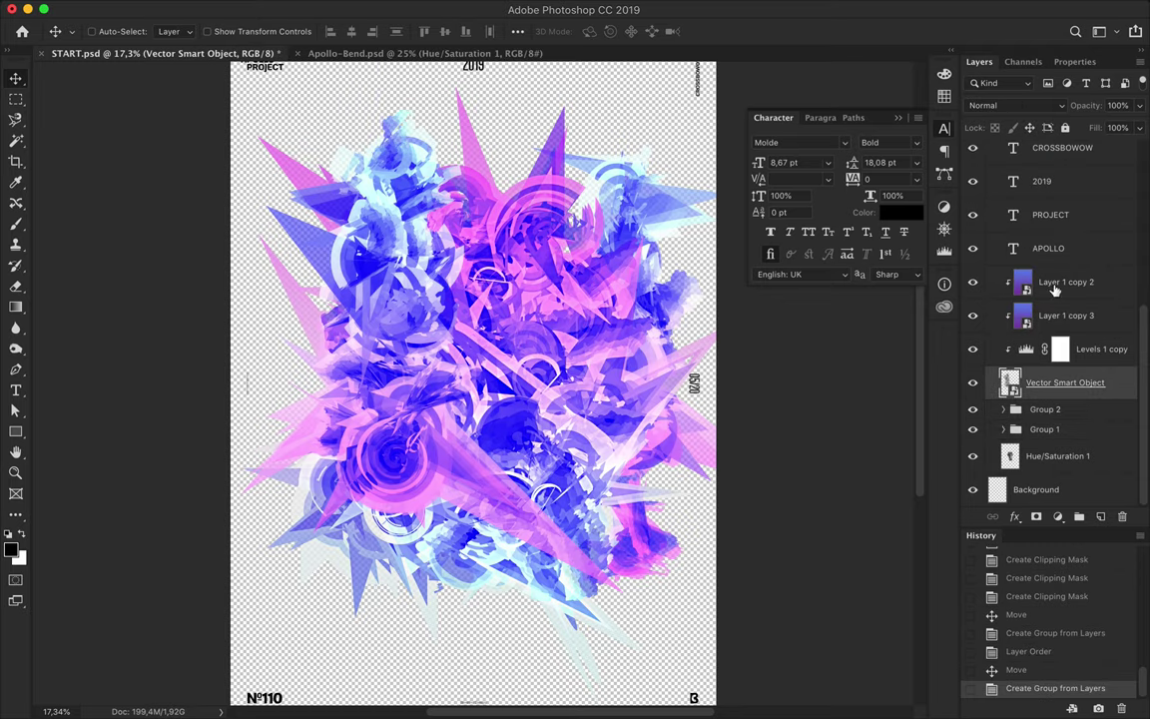
pyautogui.moveTo(473, 400)
pyautogui.mouseDown()
pyautogui.moveTo(392, 402)
pyautogui.moveTo(325, 337)
pyautogui.mouseUp()
pyautogui.moveTo(1045, 389); pyautogui.dragTo(1064, 431)
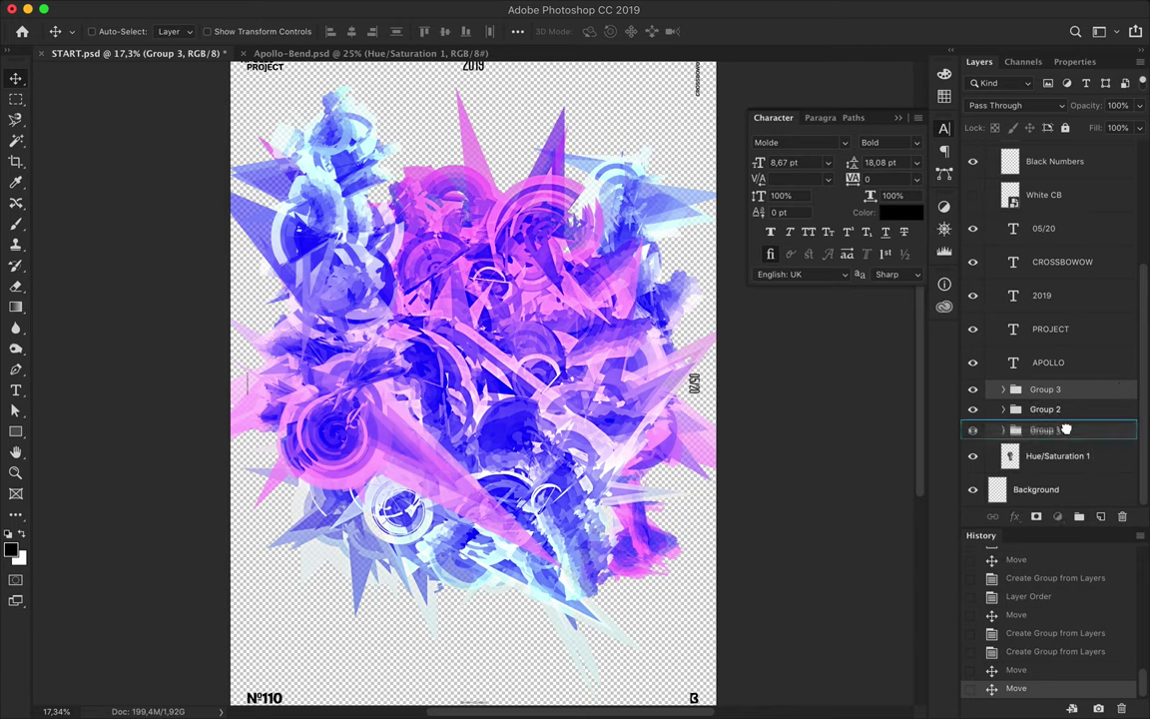
# - Shift Group 1's art, then scale all three groups together to about 82%
pyautogui.click(645, 218)
pyautogui.moveTo(645, 218)
pyautogui.mouseDown()
pyautogui.moveTo(689, 316)
pyautogui.moveTo(675, 320)
pyautogui.mouseUp()
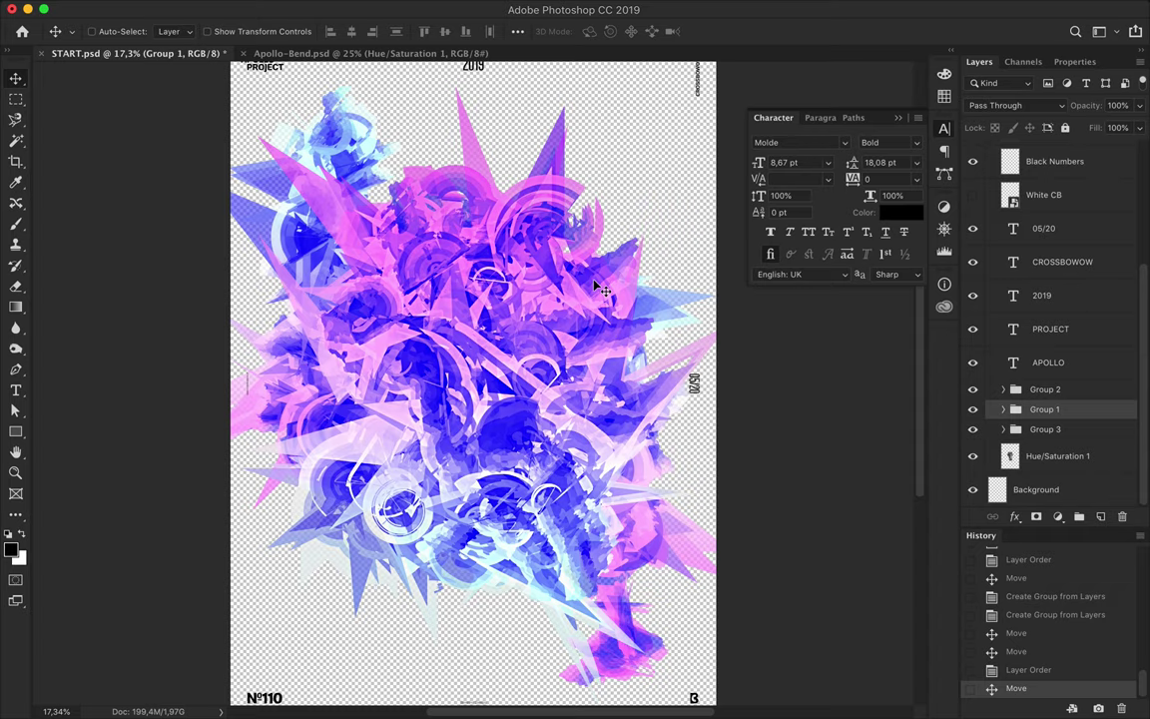
pyautogui.keyDown('shift'); pyautogui.click(1046, 389); pyautogui.keyUp('shift')
pyautogui.keyDown('shift'); pyautogui.click(1045, 430); pyautogui.keyUp('shift')
pyautogui.hotkey('ctrl', 't')
pyautogui.moveTo(171, 421); pyautogui.dragTo(272, 421)
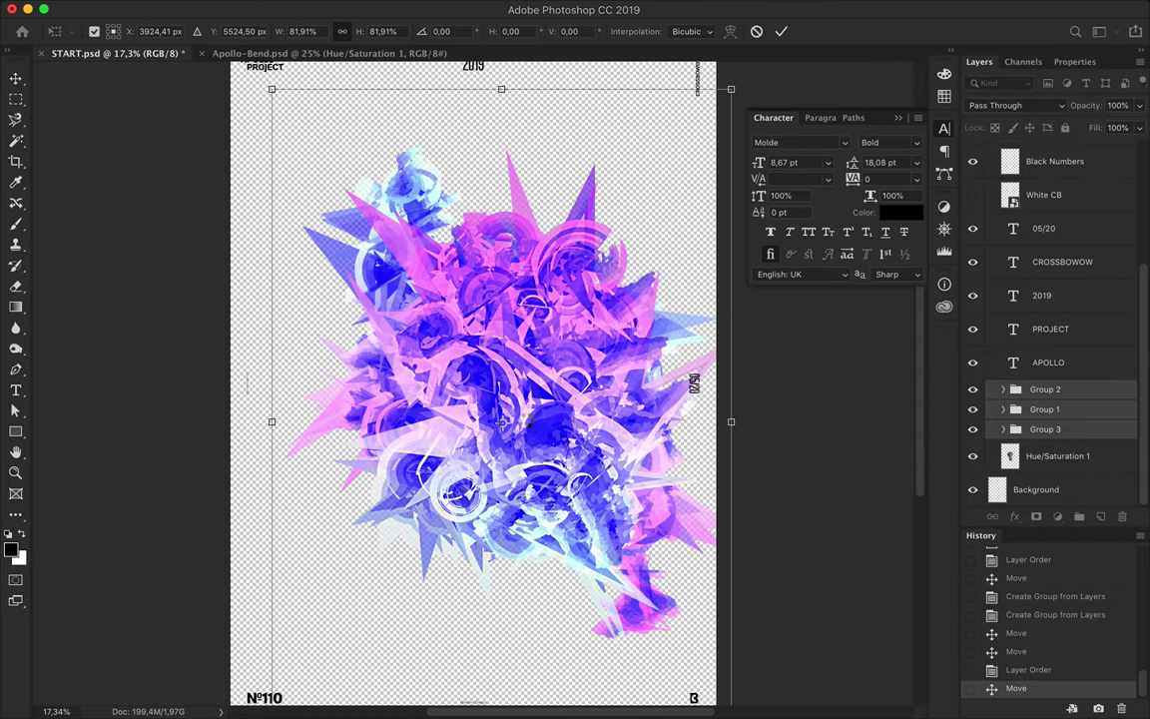
pyautogui.press('Return')
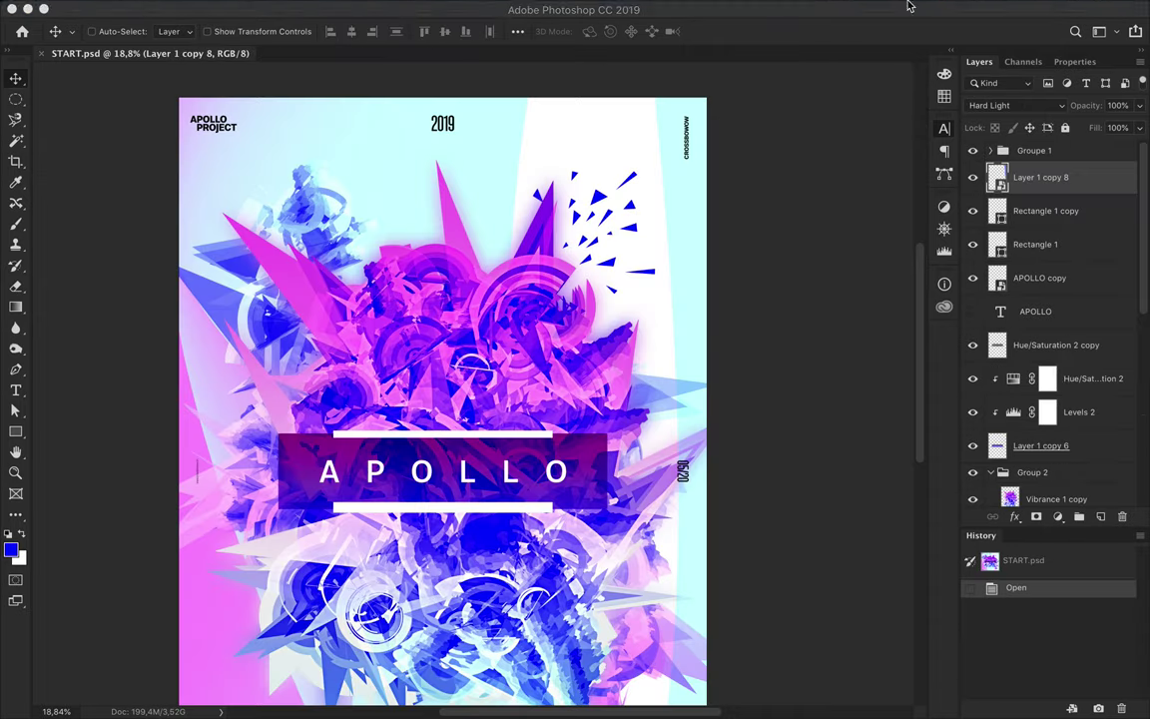
# - Add a Vibrance 2 adjustment with lower vibrance and higher saturation, clipped to the layer below
pyautogui.click(1057, 516)
pyautogui.click(1053, 646)
pyautogui.moveTo(1043, 124)
pyautogui.mouseDown()
pyautogui.moveTo(1013, 125)
pyautogui.moveTo(1108, 156)
pyautogui.mouseUp()
pyautogui.click(979, 61)
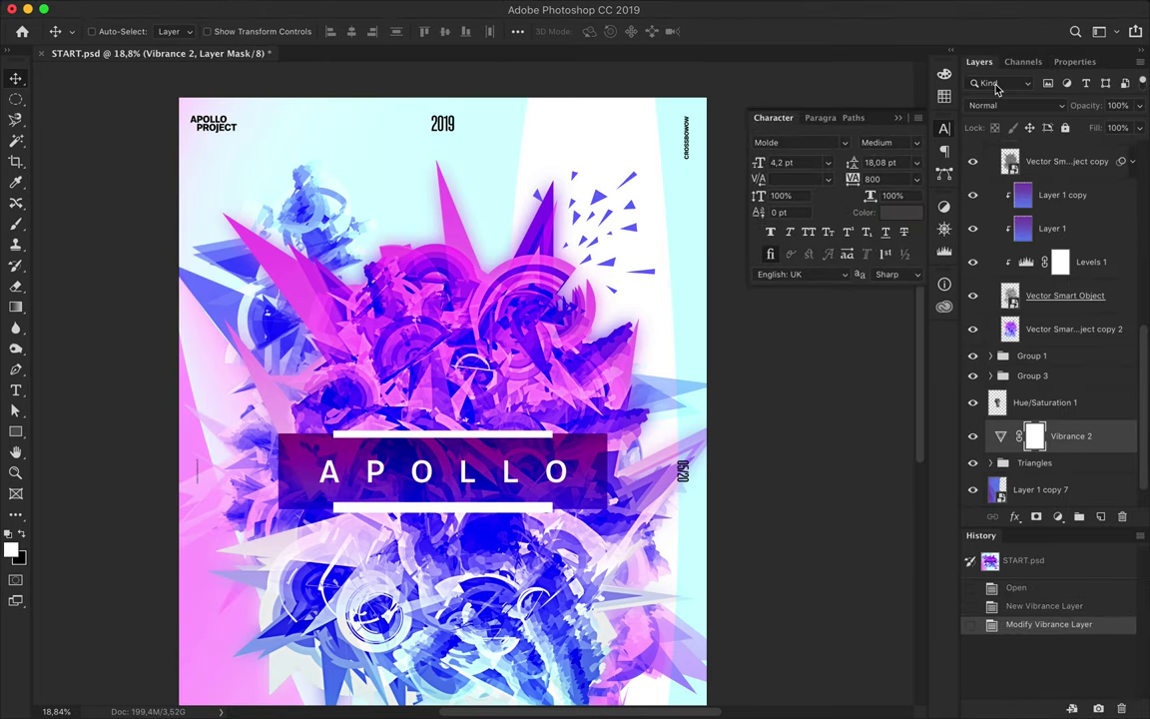
pyautogui.hotkey('ctrl', 'alt', 'g')
pyautogui.scroll(-1, 682, 292)
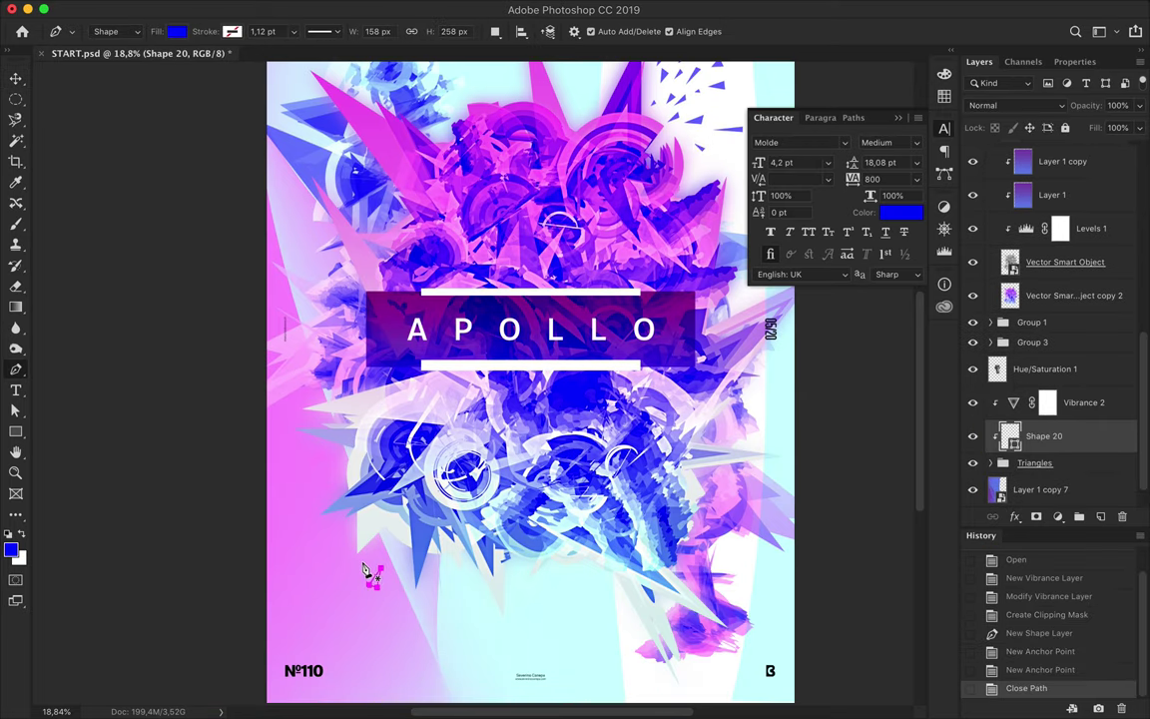
# - Discard the unfinished shape, move Shape 20 into the Triangles group, and draw a new triangle
pyautogui.click(363, 566)
pyautogui.press('Delete')
pyautogui.moveTo(1043, 436); pyautogui.dragTo(1066, 470)
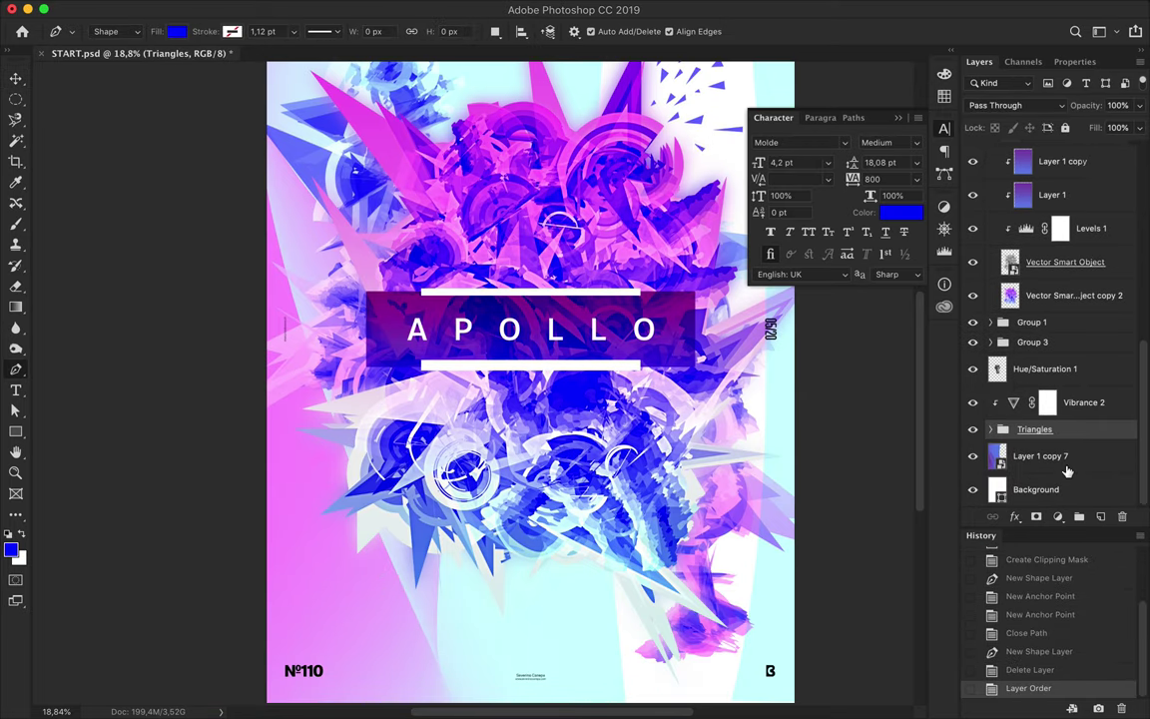
pyautogui.click(357, 576)
pyautogui.scroll(3, 351, 599)
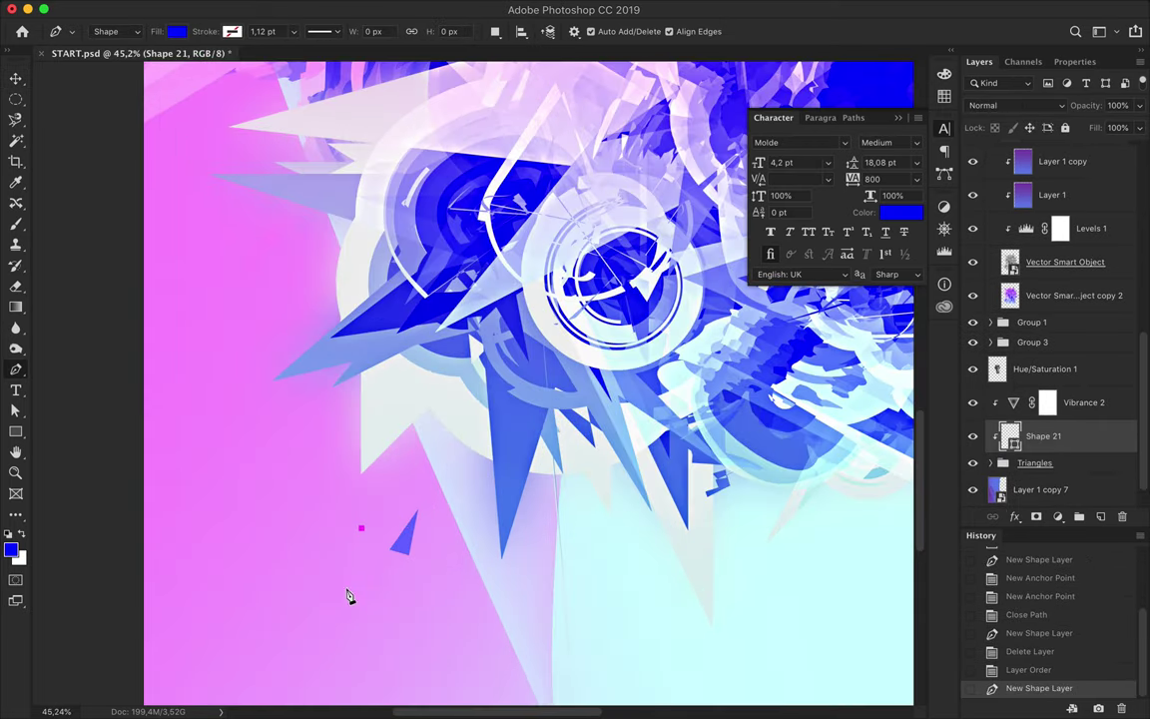
pyautogui.click(365, 524)
pyautogui.click(397, 499)
pyautogui.click(417, 476)
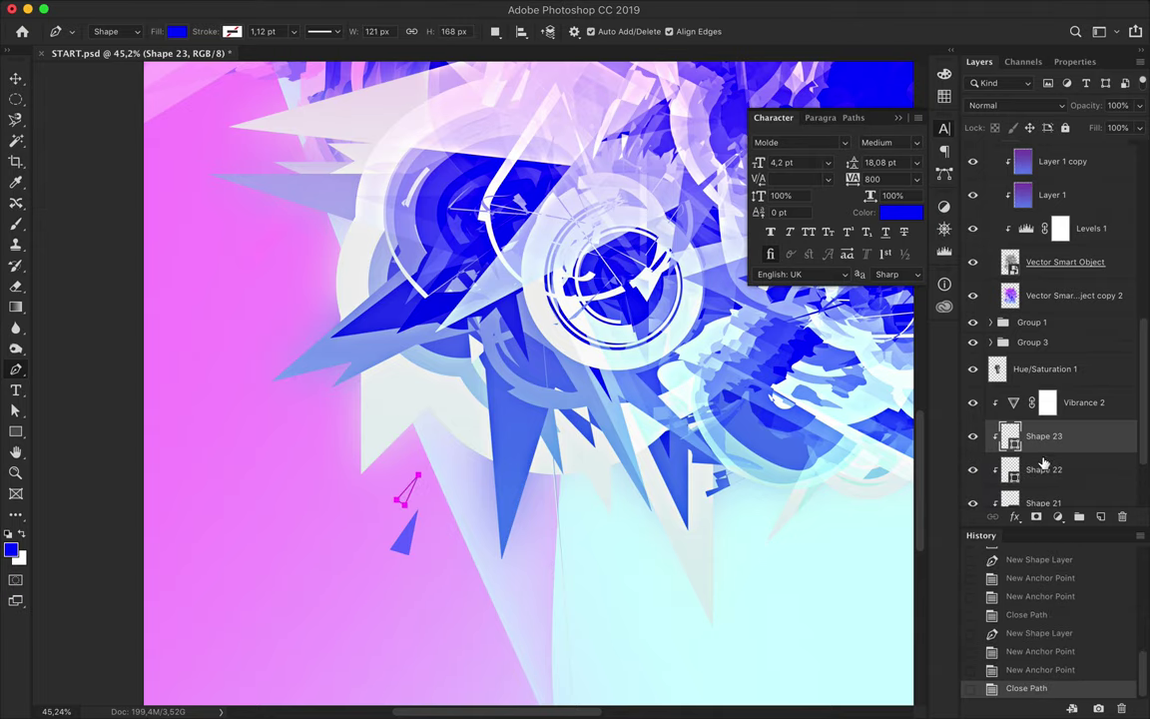
# - Release the triangles' clipping masks, move them into the Triangles group, and close the last triangle
pyautogui.hotkey('ctrl', 'alt', 'g')
pyautogui.hotkey('ctrl', 'alt', 'g')
pyautogui.moveTo(1038, 469); pyautogui.dragTo(1034, 430)
pyautogui.hotkey('ctrl', 'alt', 'g')
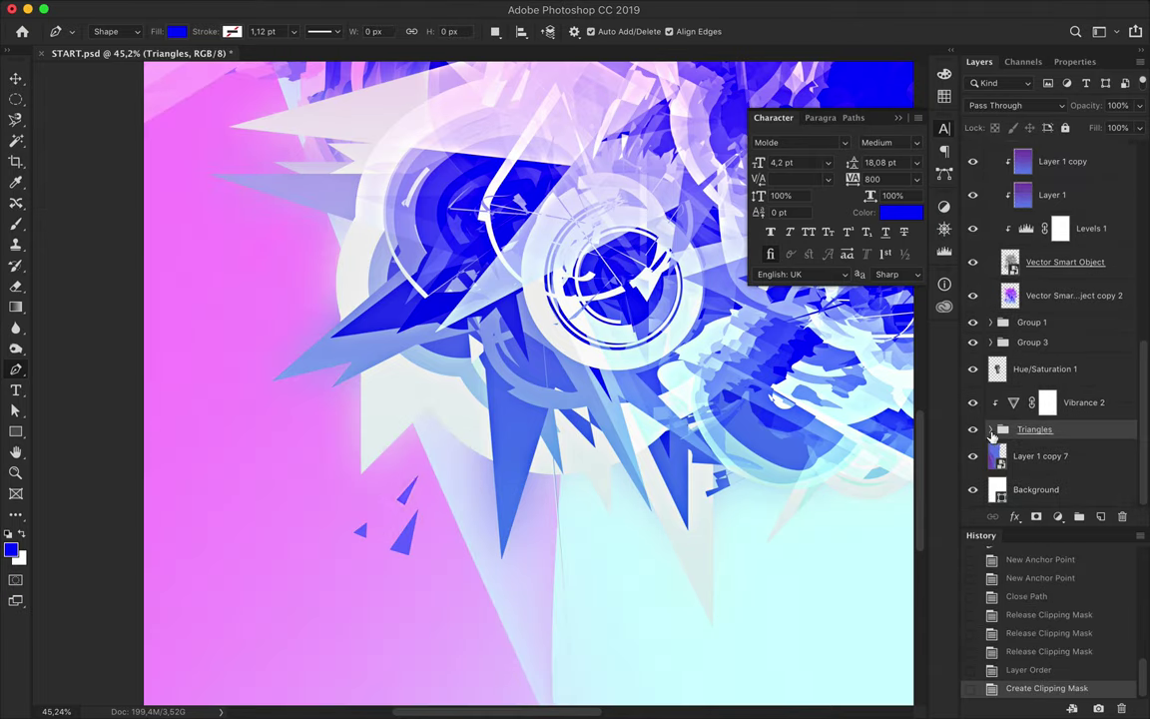
pyautogui.click(990, 429)
pyautogui.click(1043, 456)
pyautogui.scroll(2, 649, 519)
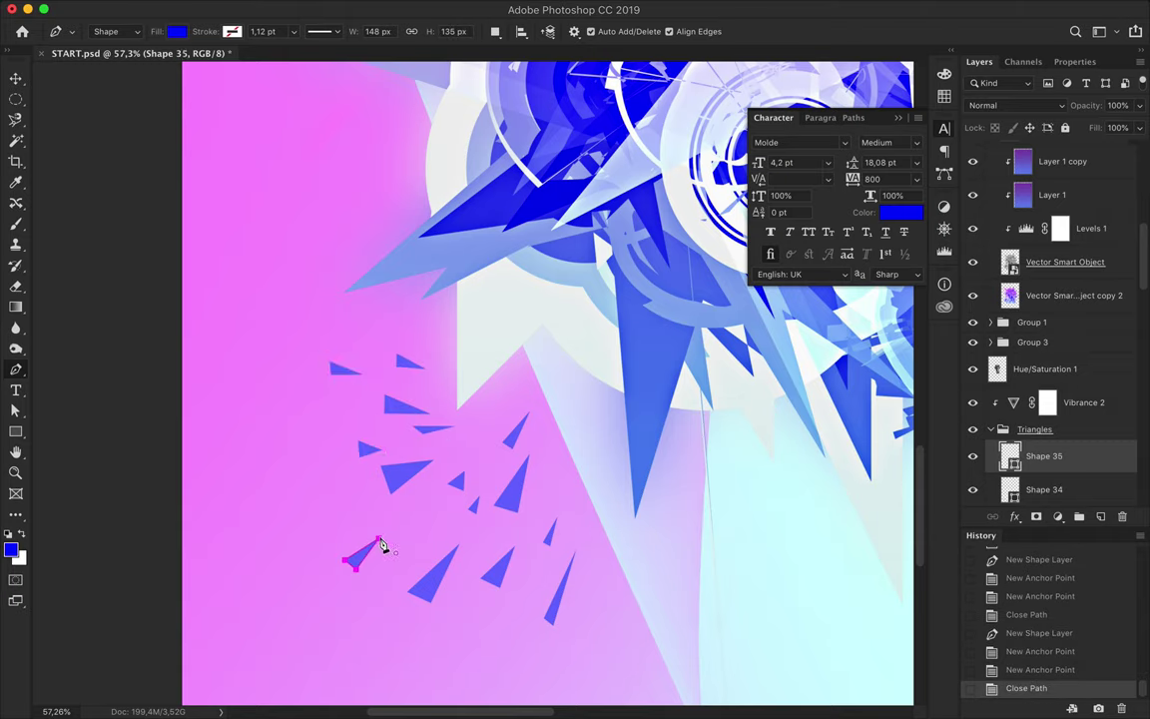
pyautogui.click(279, 546)
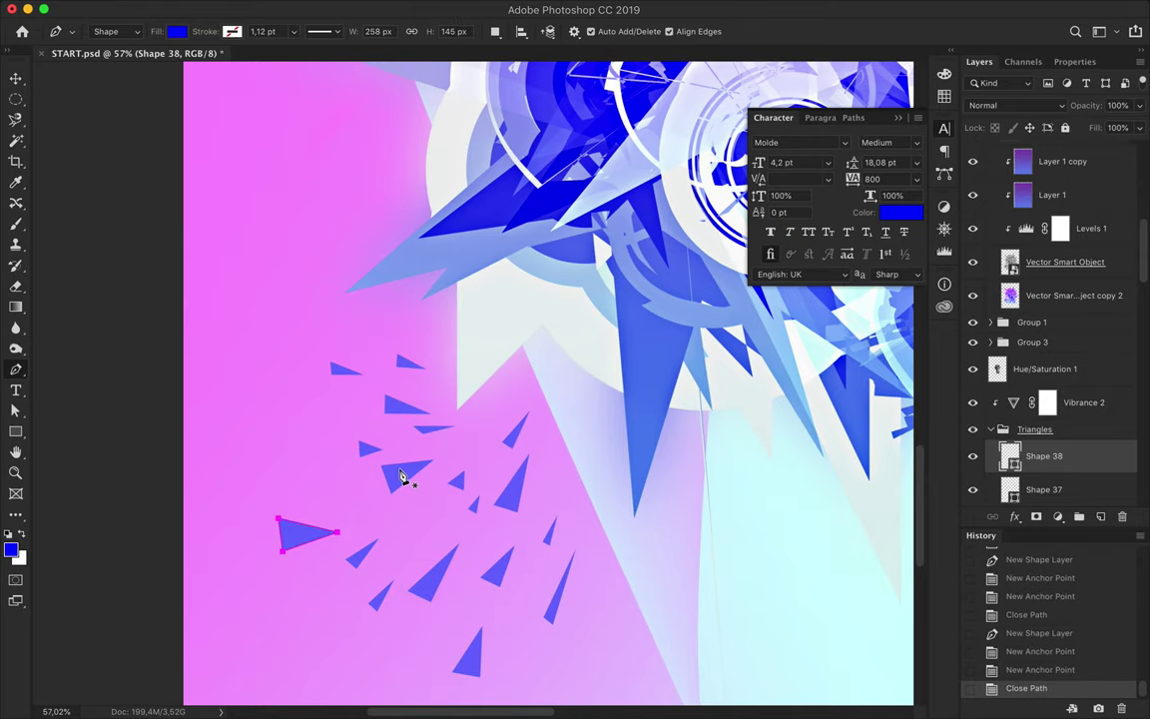
pyautogui.hotkey('ctrl', '0')
pyautogui.press('Return')
# - Change the issue number from 110 to 149 and nudge the number layer down slightly
pyautogui.press('v')
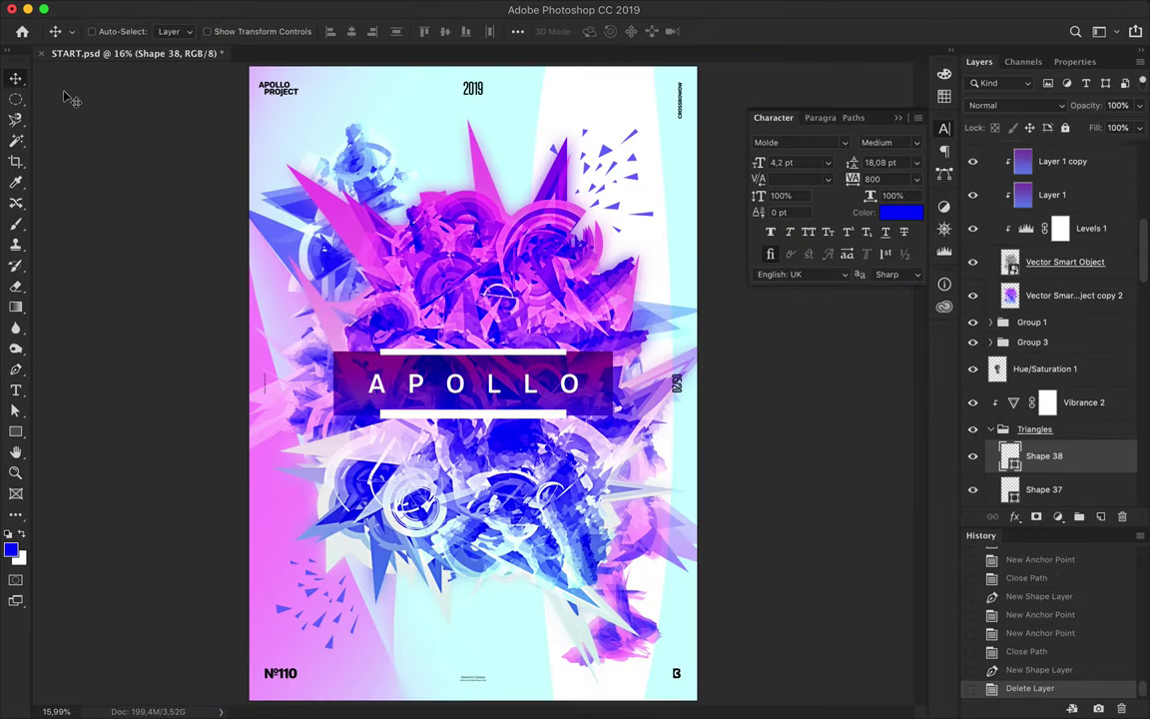
pyautogui.scroll(1, 552, 350)
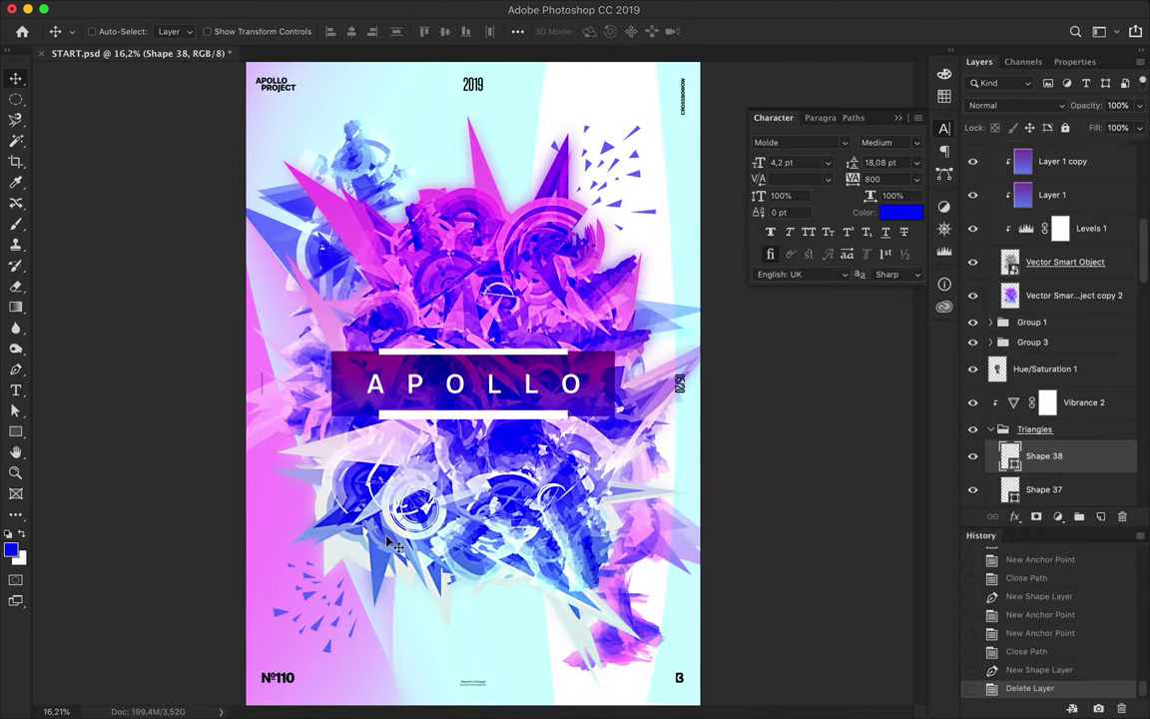
pyautogui.scroll(5, 391, 542)
pyautogui.press('t')
pyautogui.moveTo(308, 542); pyautogui.dragTo(354, 548)
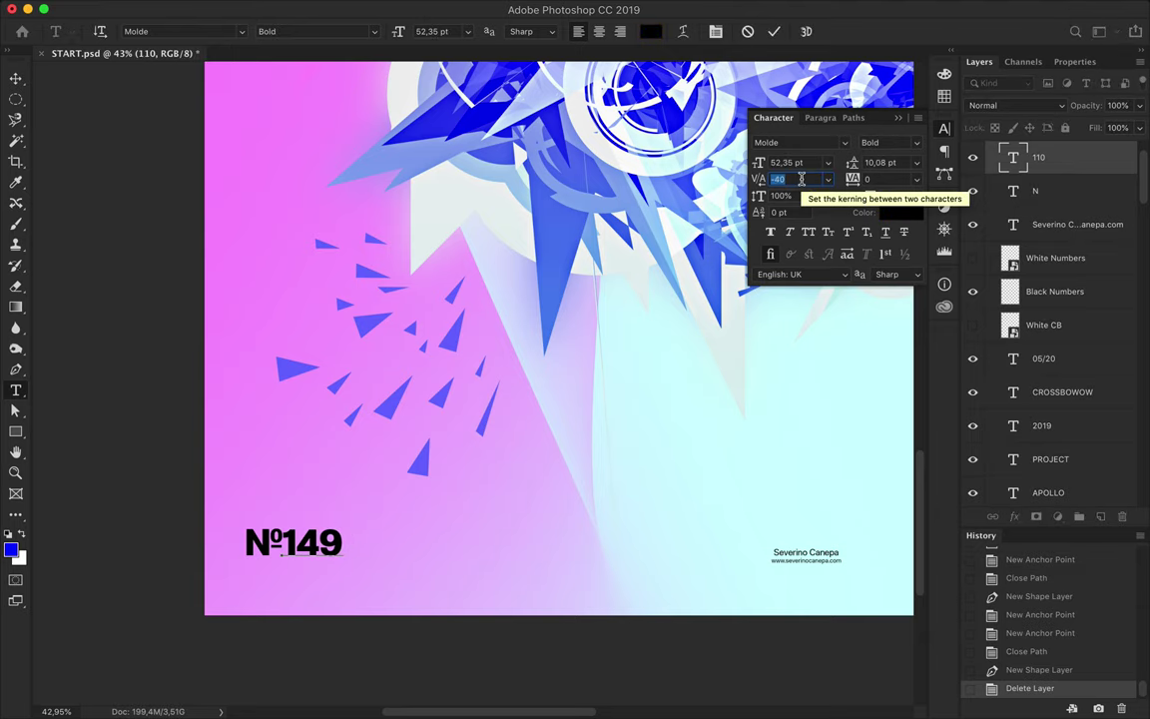
pyautogui.press('Escape')
pyautogui.press('v')
pyautogui.press('Down')
pyautogui.scroll(10, 613, 419)
# - Change the date's last digit so it reads 05/29
pyautogui.press('t')
pyautogui.moveTo(598, 281); pyautogui.dragTo(599, 268)
pyautogui.write('9')
pyautogui.press('Escape')
pyautogui.press('v')
pyautogui.scroll(-3, 451, 263)
pyautogui.hotkey('ctrl', '0')
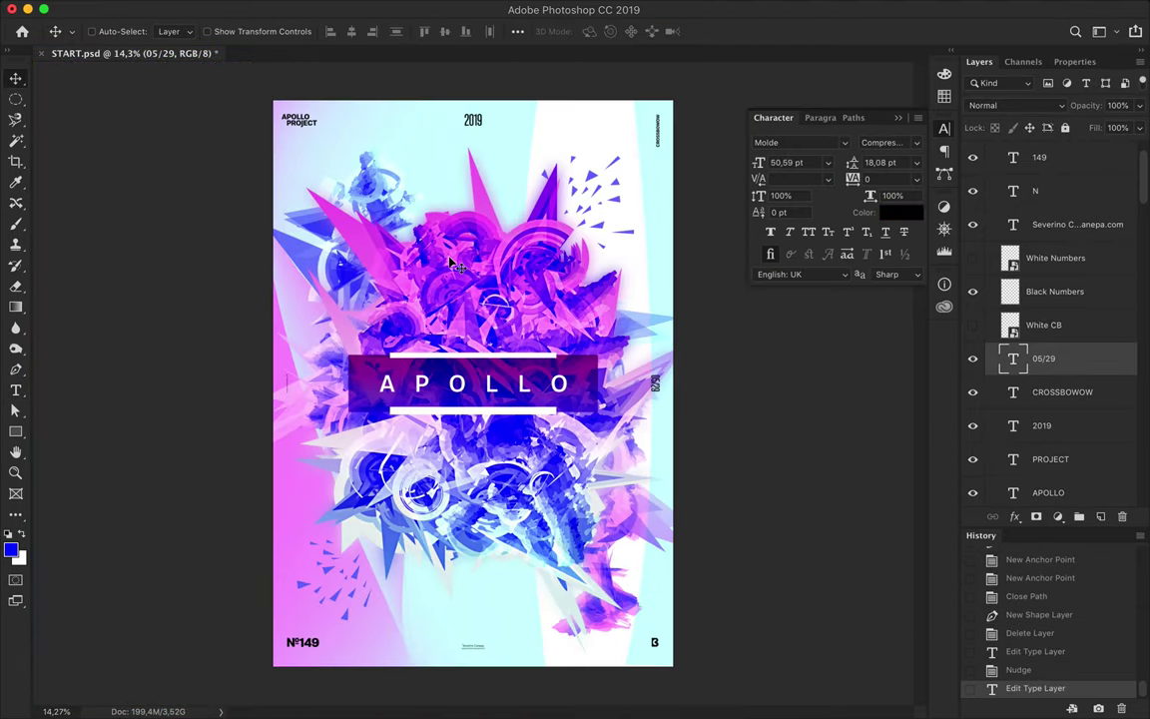
# - Delete the hidden White CB and White Numbers layers
pyautogui.click(1038, 325)
pyautogui.press('Delete')
pyautogui.click(1038, 257)
pyautogui.press('Delete')
# - Merge the small text layers into one smart object and load its outline as a selection
pyautogui.keyDown('shift'); pyautogui.click(1043, 351); pyautogui.keyUp('shift')
pyautogui.rightClick(1043, 350)
pyautogui.click(1002, 487)
pyautogui.keyDown('ctrl'); pyautogui.click(1010, 177); pyautogui.keyUp('ctrl')
pyautogui.press('g')
# - Rasterize the merged text layer and fill the small texts with a horizontal gradient
pyautogui.click(470, 399)
pyautogui.click(693, 247)
pyautogui.rightClick(1008, 177)
pyautogui.click(948, 298)
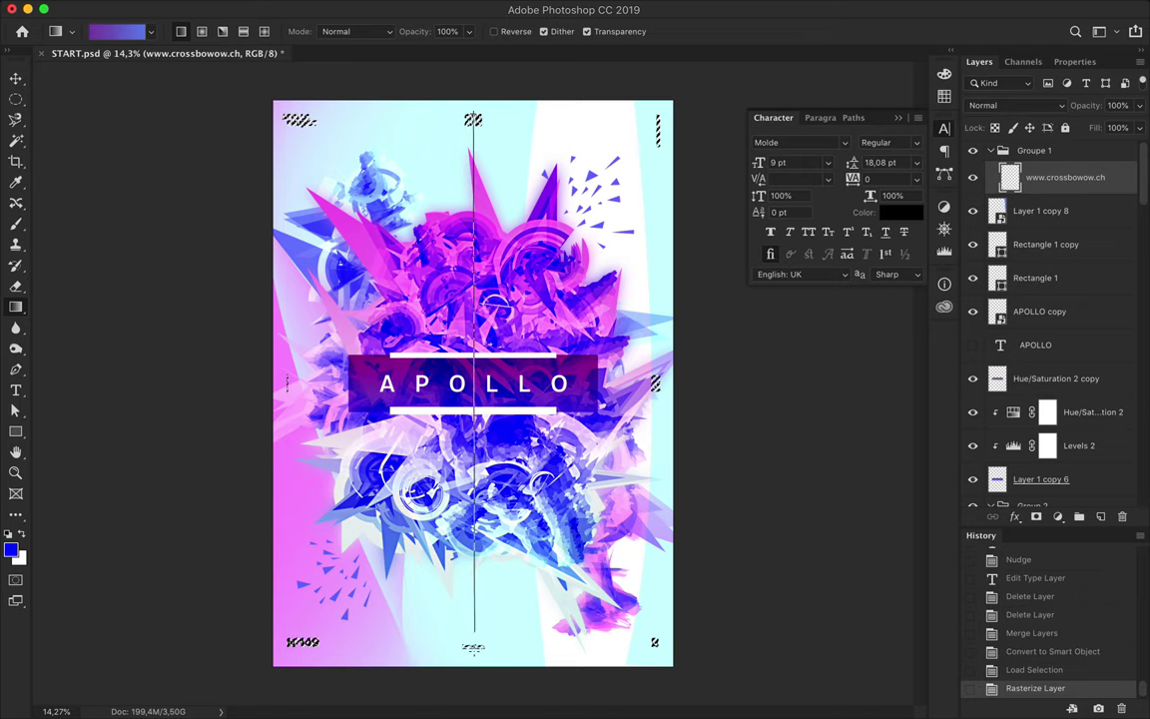
pyautogui.moveTo(299, 319); pyautogui.dragTo(726, 318)
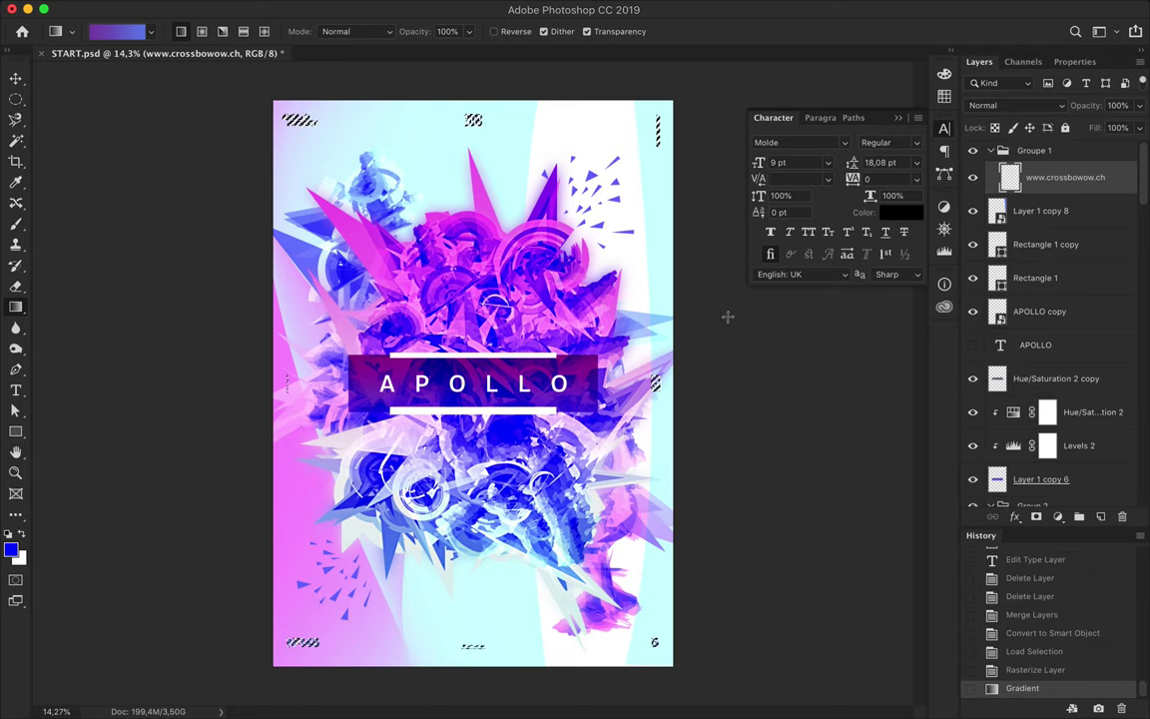
# - Set Layer 1 copy 6 to Multiply blending and nudge the artwork slightly down
pyautogui.hotkey('ctrl', 'd')
pyautogui.press('v')
pyautogui.hotkey('ctrl', 'j')
pyautogui.click(1015, 105)
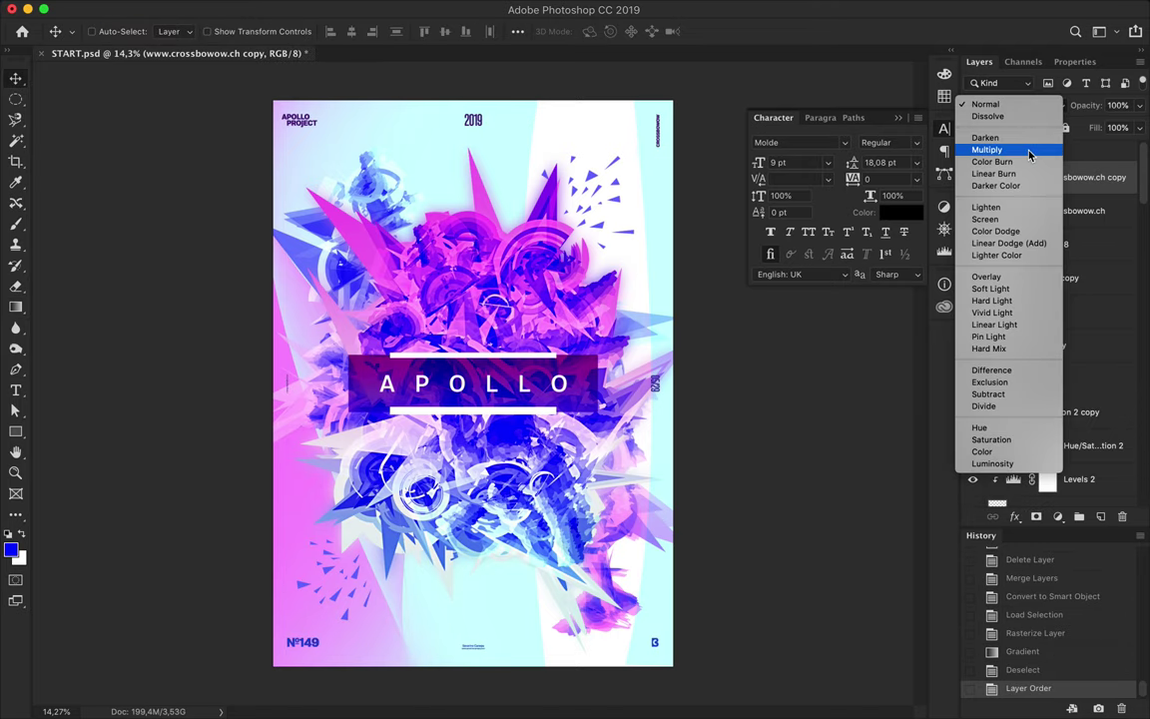
pyautogui.click(912, 149)
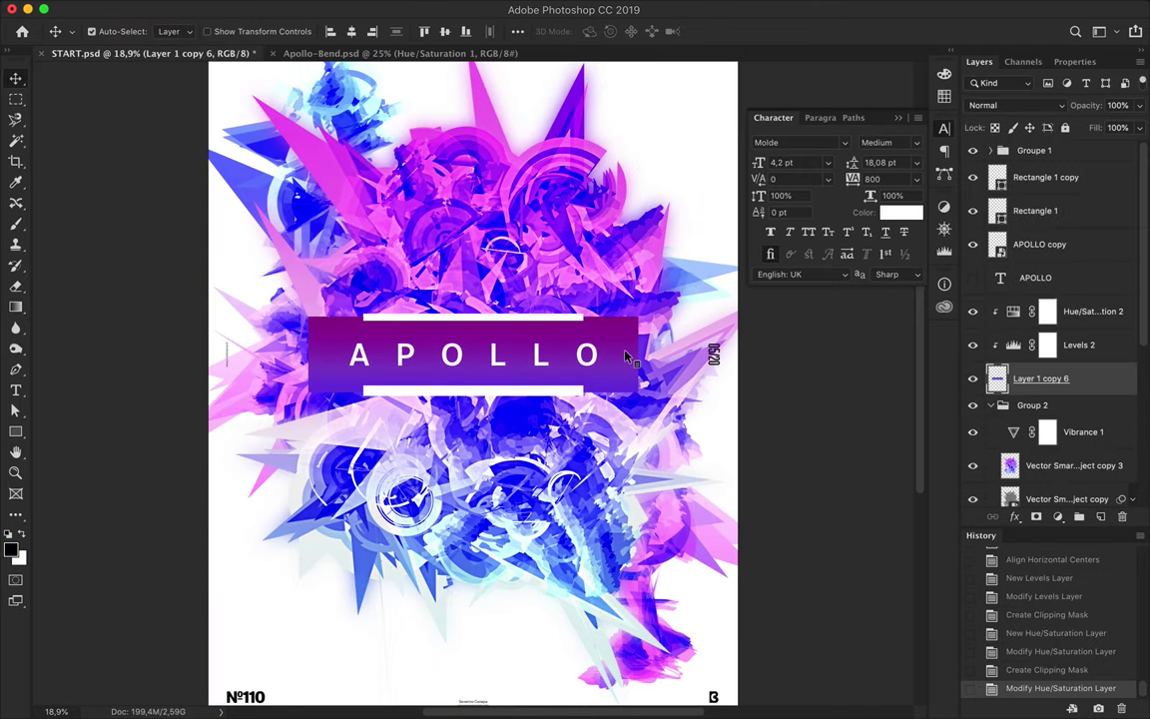
pyautogui.click(1015, 105)
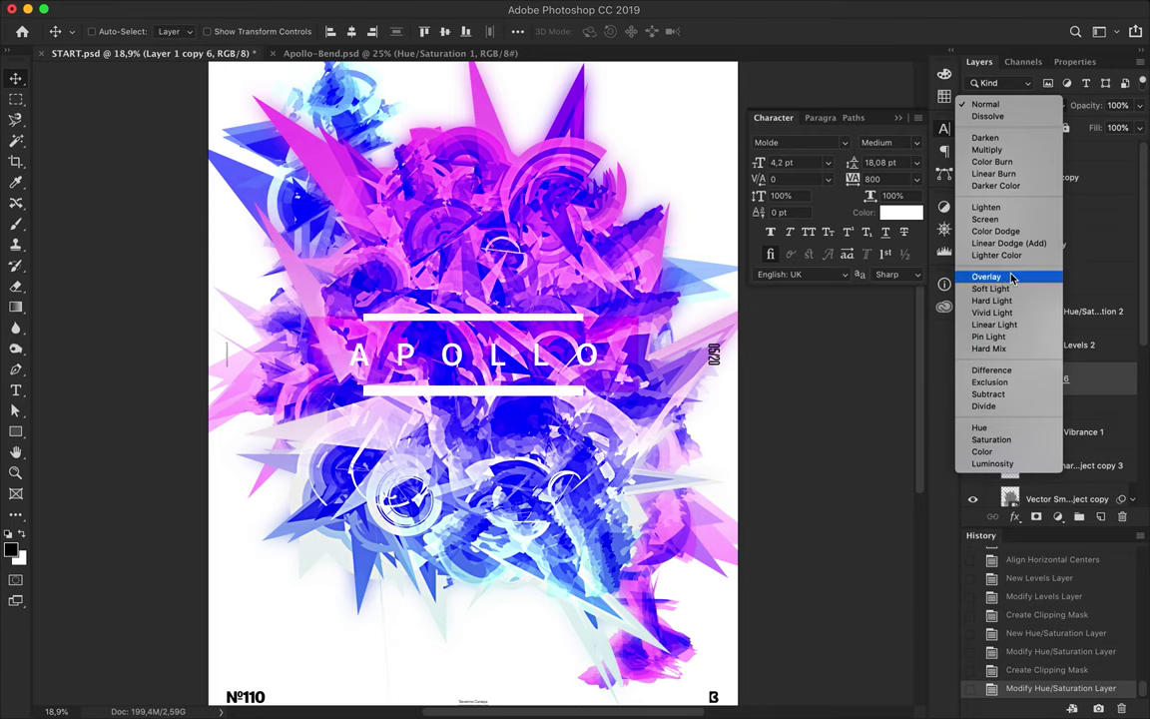
pyautogui.click(986, 149)
pyautogui.moveTo(480, 273); pyautogui.dragTo(480, 288)
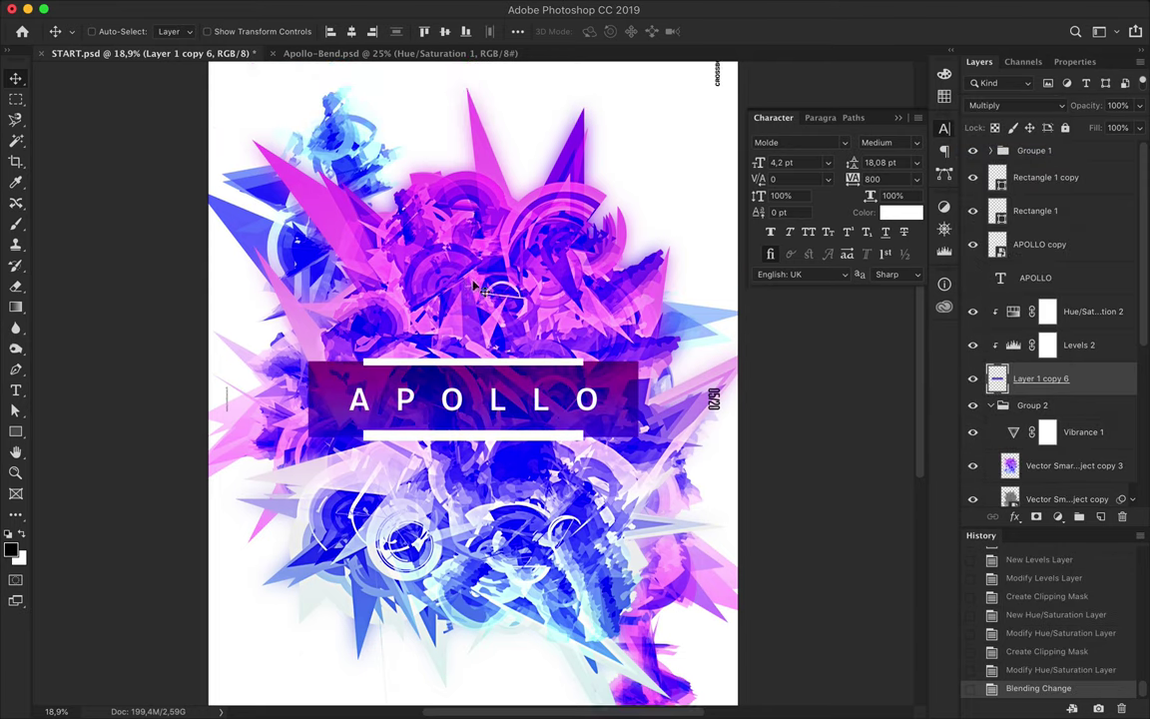
pyautogui.hotkey('ctrl', '0')
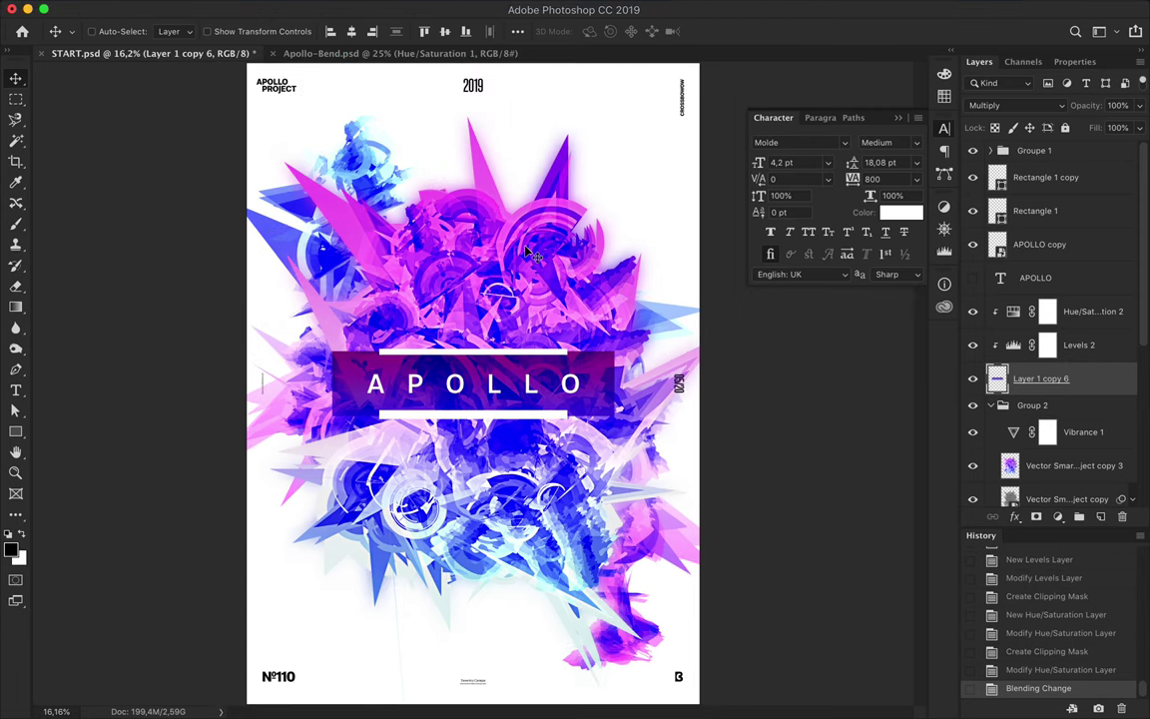
# - Merge Vector Smart Object copy 3 with Vibrance 1 and move the merged layer up the stack
pyautogui.scroll(-3, 1073, 399)
pyautogui.click(1073, 371)
pyautogui.keyDown('shift'); pyautogui.click(1085, 343); pyautogui.keyUp('shift')
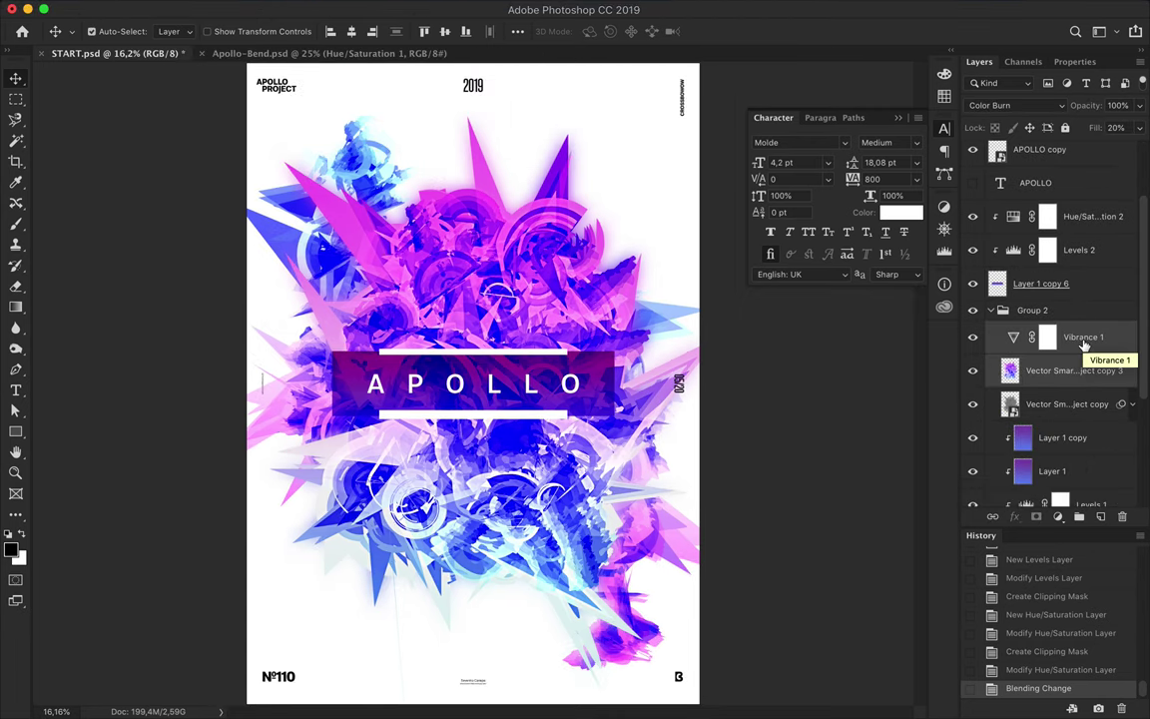
pyautogui.hotkey('ctrl', 'e')
pyautogui.hotkey('ctrl', ']')
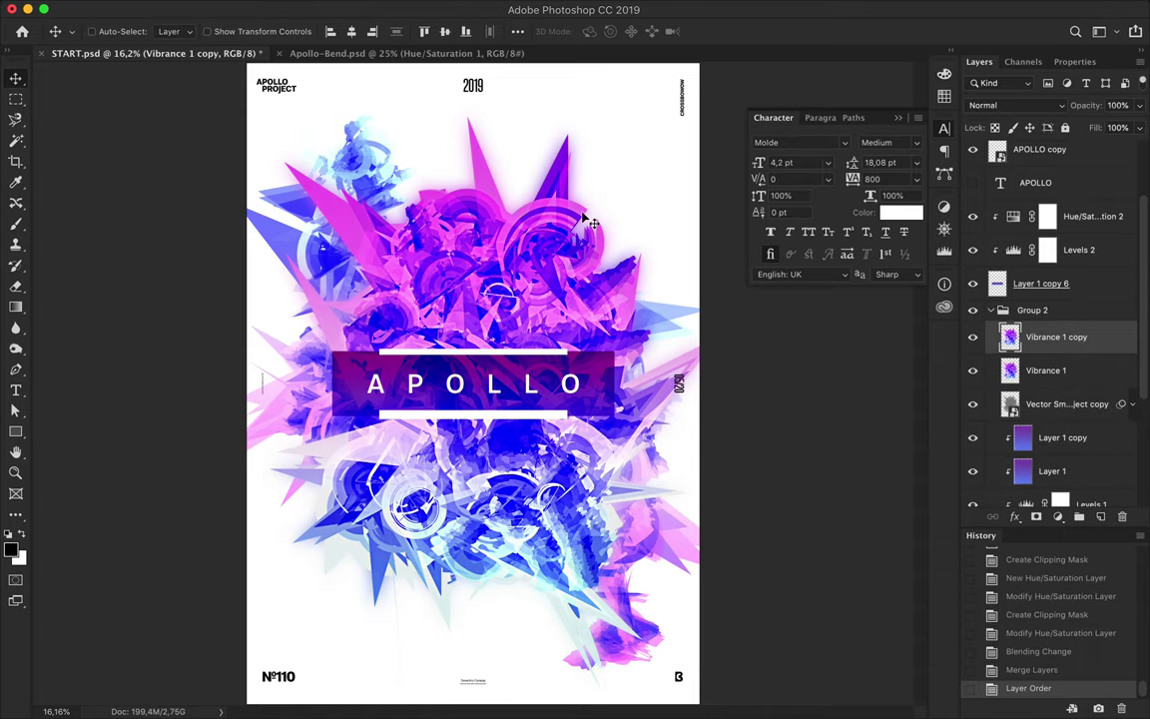
# - Copy an elliptical area of the upper artwork into Layer 2 and group it as Group 4
pyautogui.press('m')
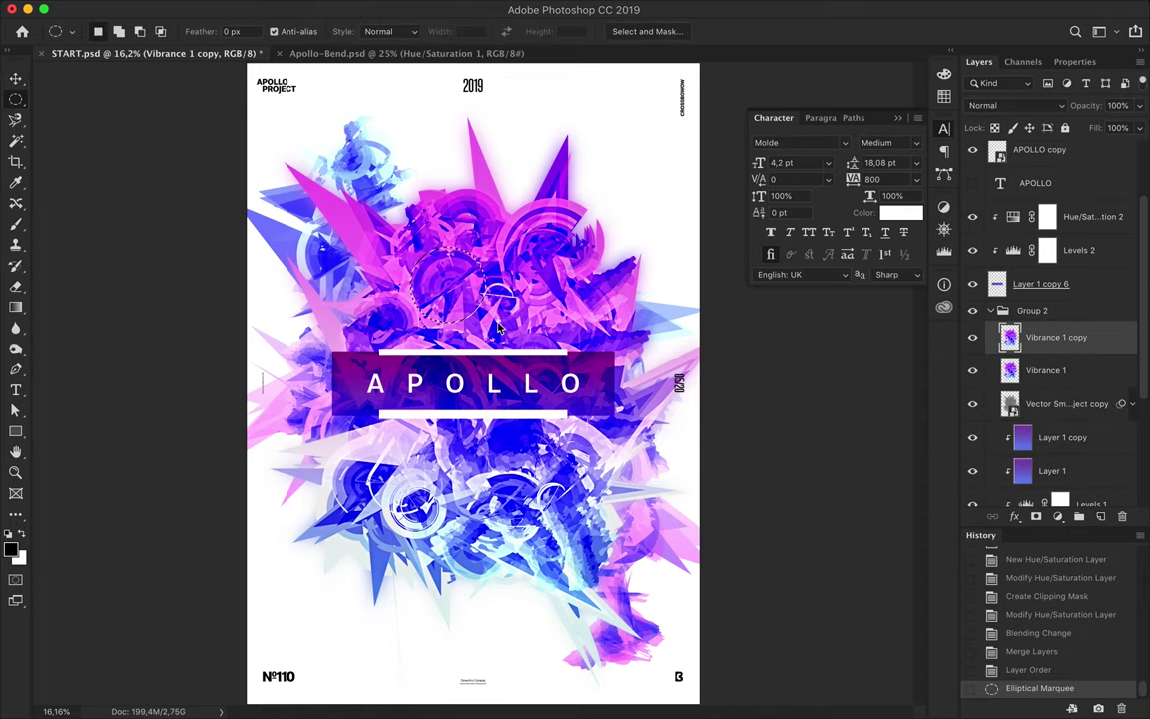
pyautogui.hotkey('ctrl', 'c')
pyautogui.hotkey('ctrl', 'v')
pyautogui.press('v')
pyautogui.moveTo(486, 290); pyautogui.dragTo(469, 200)
pyautogui.moveTo(1056, 337); pyautogui.dragTo(1038, 399)
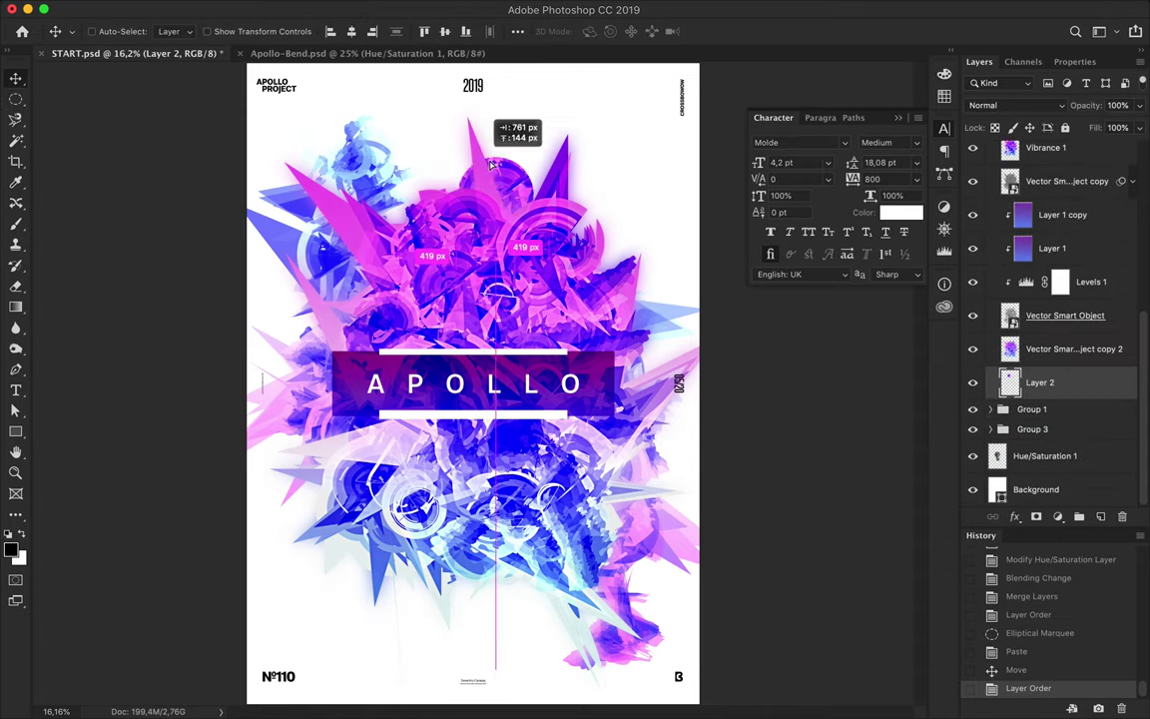
pyautogui.click(1057, 517)
pyautogui.press('Escape')
pyautogui.hotkey('ctrl', 'g')
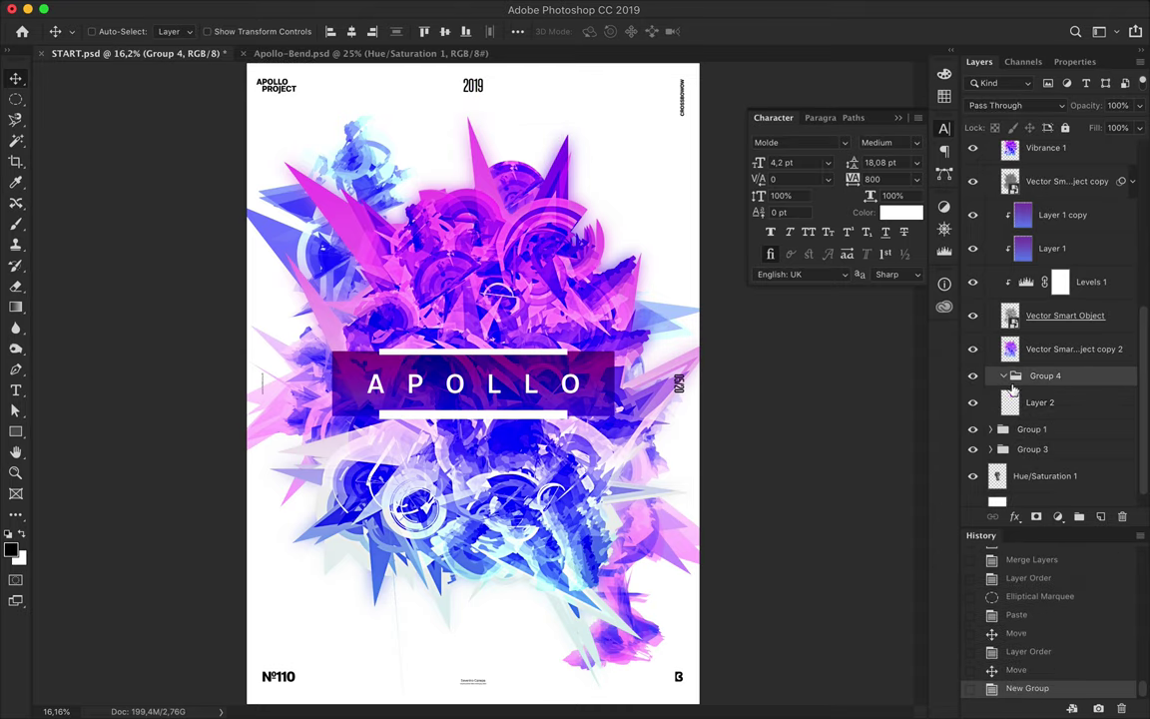
pyautogui.moveTo(1043, 397); pyautogui.dragTo(1028, 397)
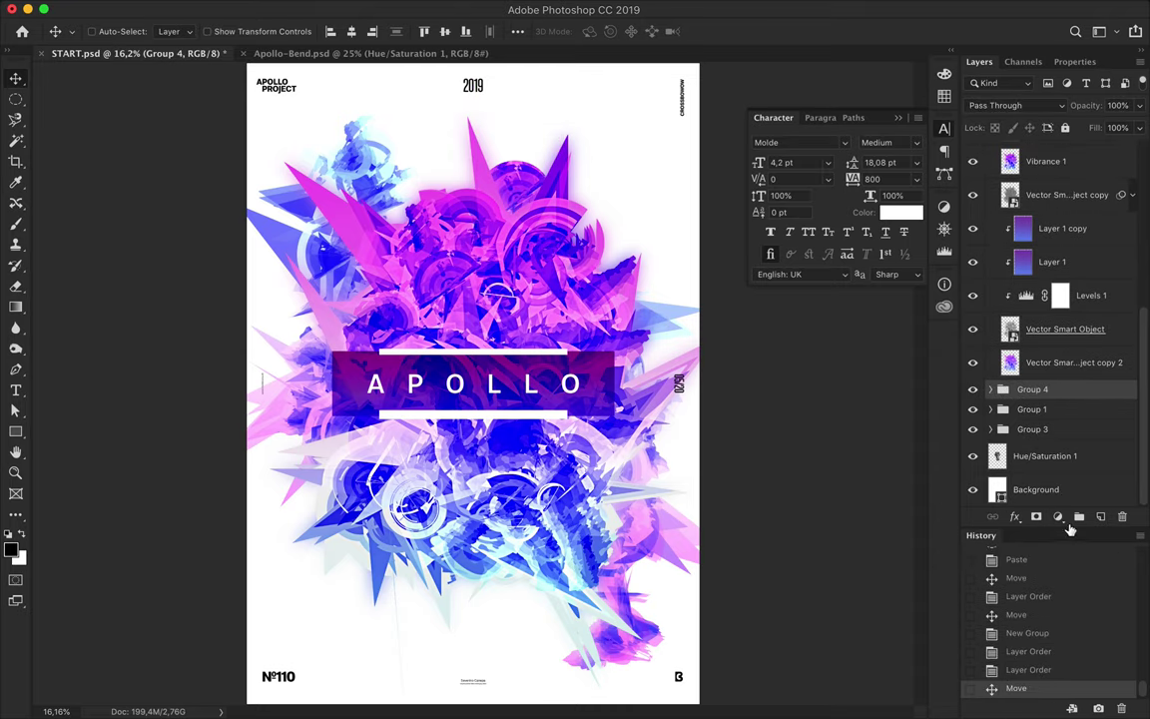
# - Try a clipped Vibrance boost on Group 4, delete both, then sample the artwork's purple
pyautogui.click(1057, 516)
pyautogui.click(1066, 649)
pyautogui.moveTo(1004, 121); pyautogui.dragTo(1118, 123)
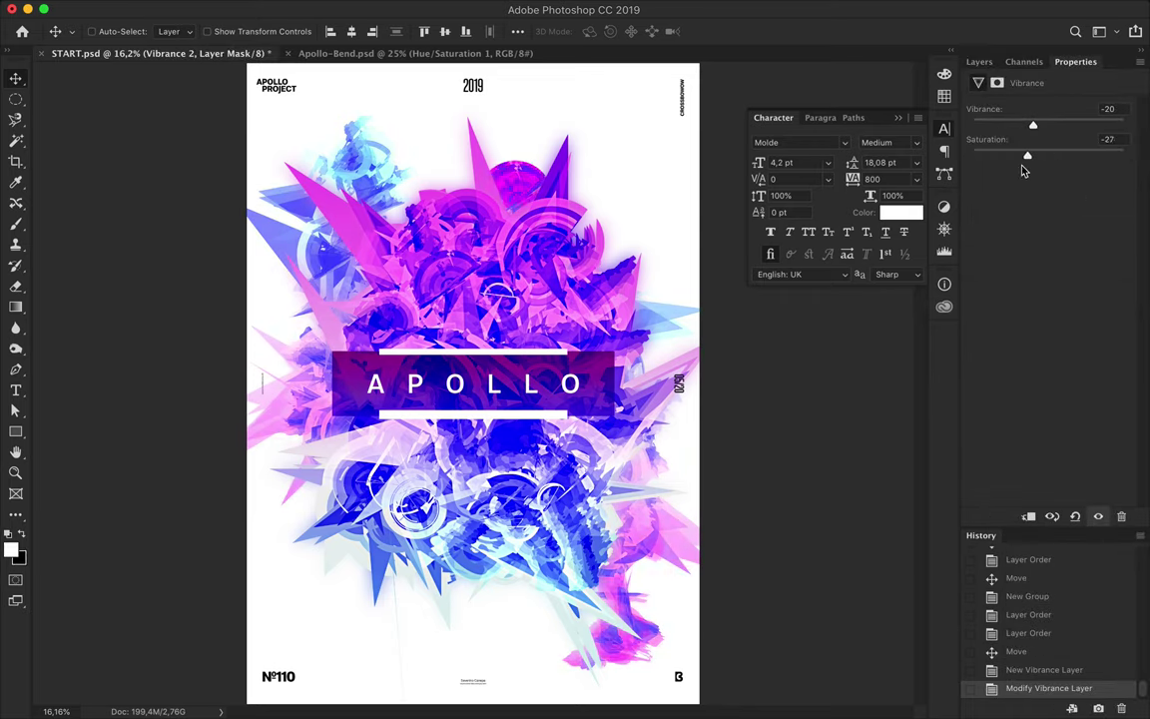
pyautogui.click(980, 61)
pyautogui.hotkey('ctrl', 'alt', 'g')
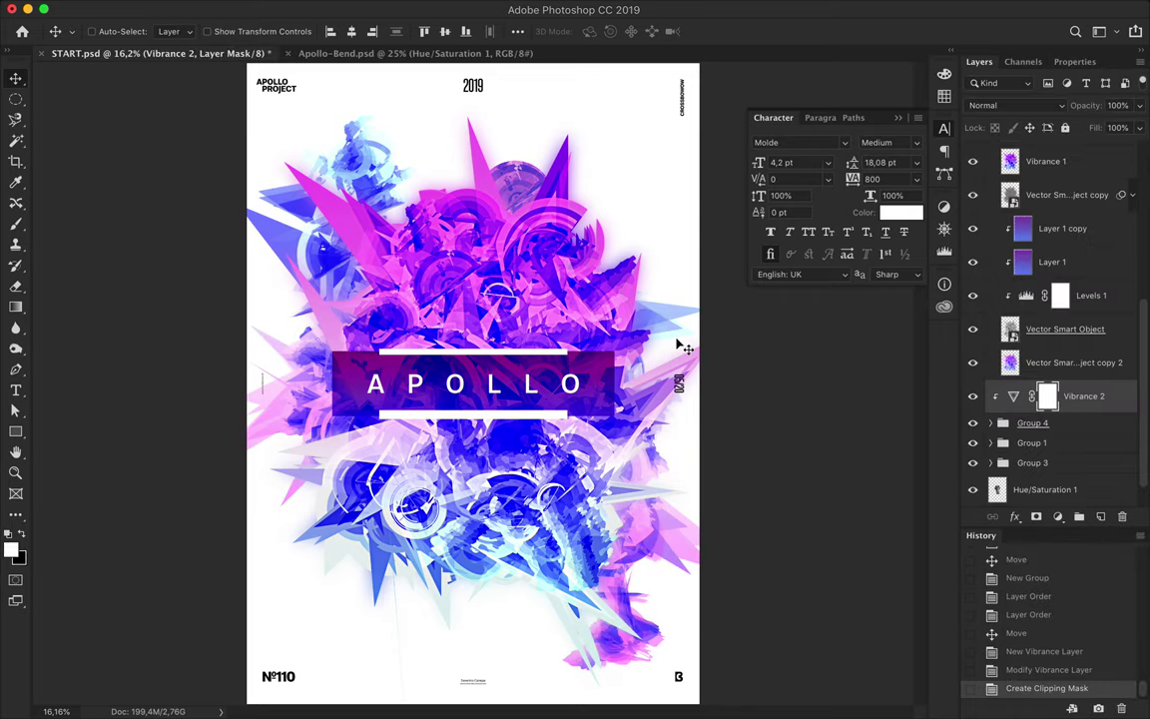
pyautogui.press('BackSpace')
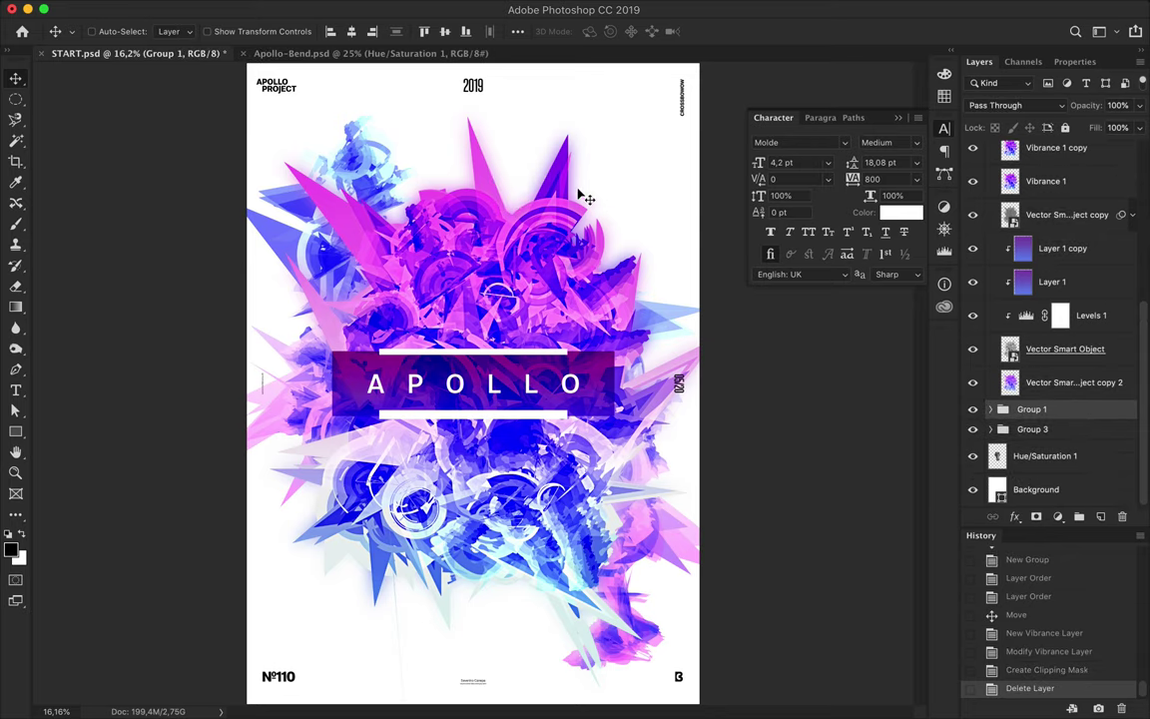
pyautogui.press('i')
pyautogui.click(552, 179)
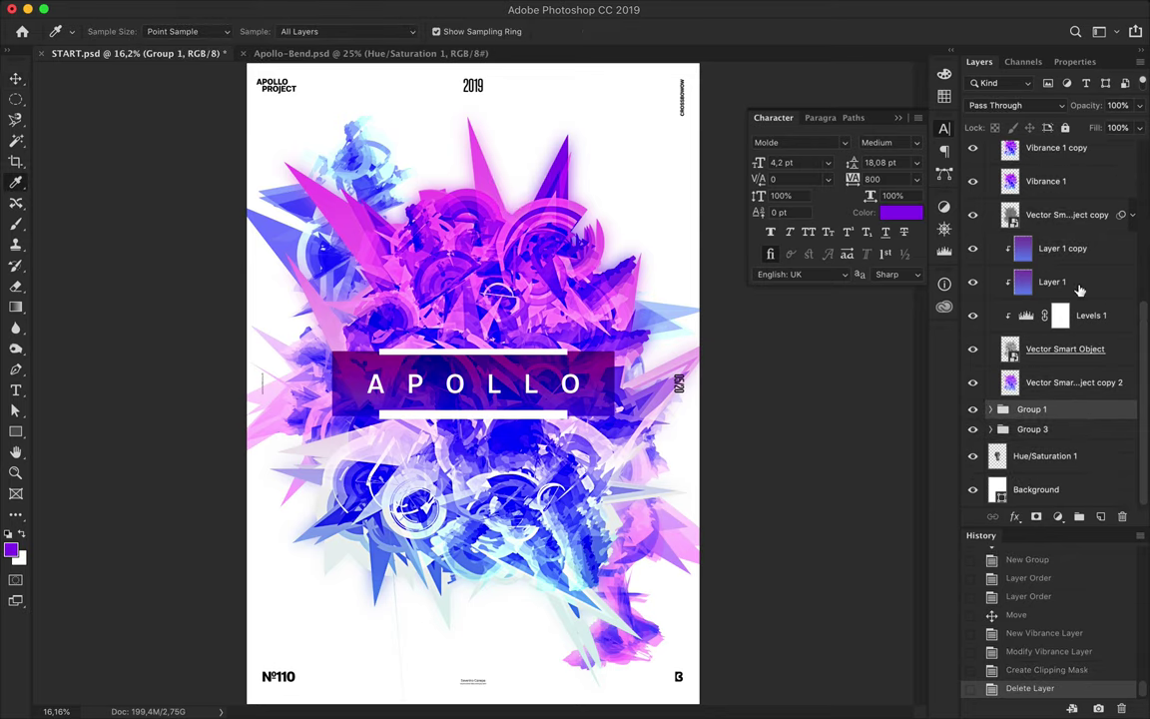
# - Copy the gradient layer to the bottom as a backdrop with Normal blending
pyautogui.moveTo(1085, 289); pyautogui.dragTo(1028, 489)
pyautogui.press('v')
pyautogui.hotkey('ctrl', 't')
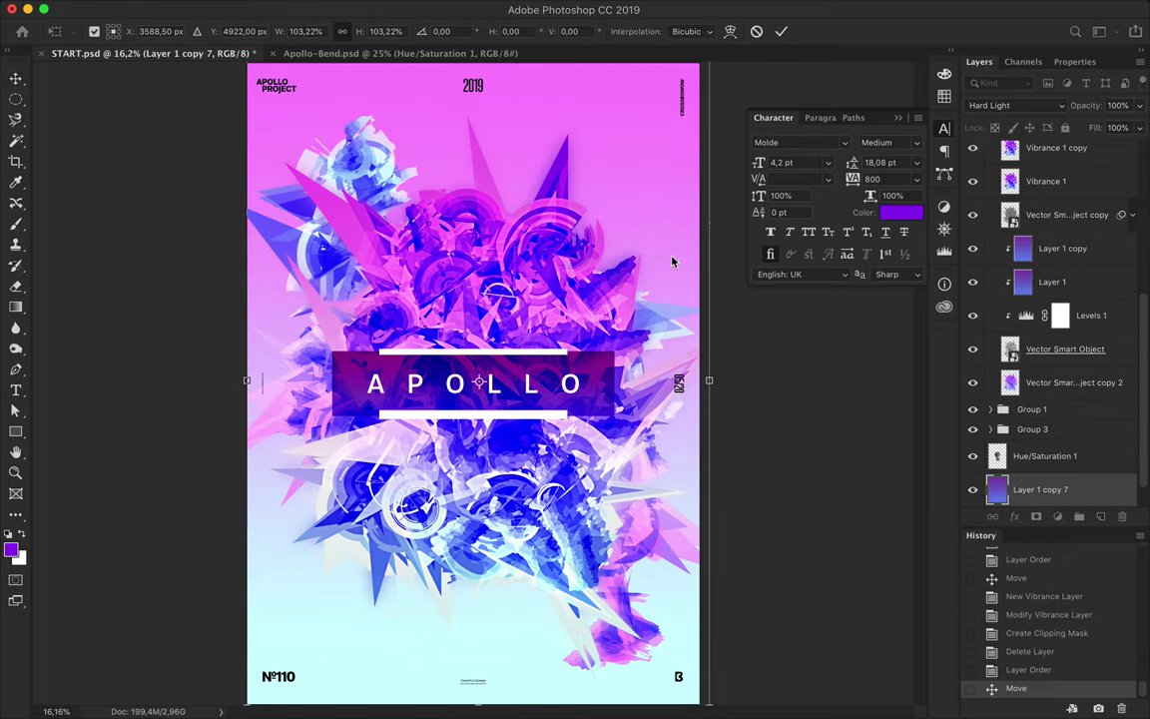
pyautogui.press('Return')
pyautogui.click(1016, 105)
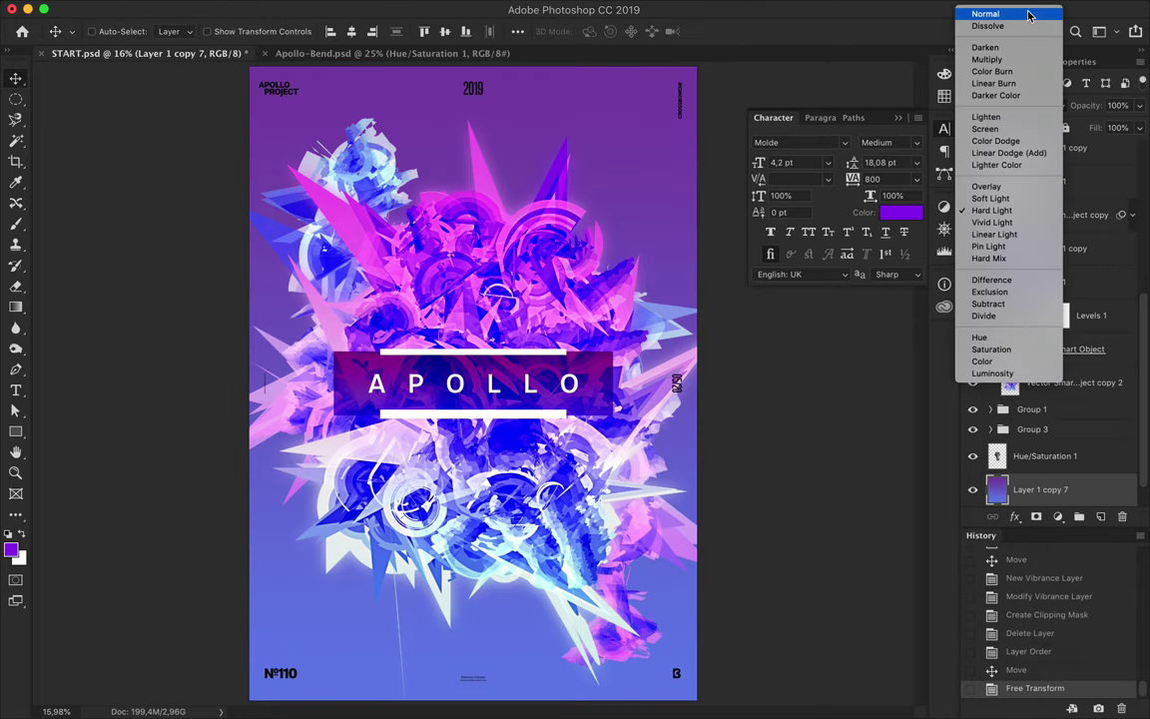
pyautogui.click(1029, 14)
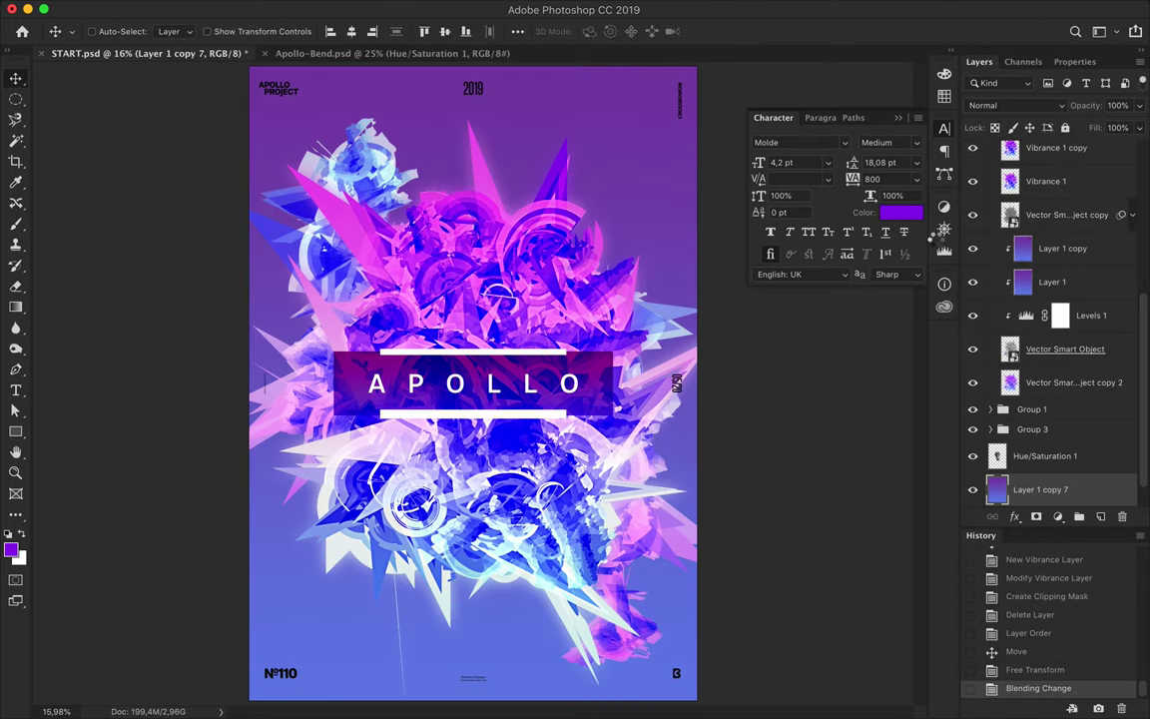
# - Rotate the gradient backdrop and stretch all four edges to fill the poster
pyautogui.hotkey('ctrl', 't')
pyautogui.moveTo(264, 175); pyautogui.dragTo(244, 230)
pyautogui.press('Return')
pyautogui.hotkey('ctrl', 't')
pyautogui.moveTo(475, 175); pyautogui.dragTo(475, 96)
pyautogui.moveTo(475, 589); pyautogui.dragTo(475, 672)
pyautogui.moveTo(180, 383); pyautogui.dragTo(258, 383)
pyautogui.moveTo(769, 384)
pyautogui.mouseDown()
pyautogui.moveTo(714, 369)
pyautogui.moveTo(676, 383)
pyautogui.mouseUp()
pyautogui.press('Return')
# - Warp the gradient backdrop into a curve across the poster
pyautogui.hotkey('ctrl', 't')
pyautogui.rightClick(556, 208)
pyautogui.click(599, 290)
pyautogui.moveTo(609, 229); pyautogui.dragTo(634, 268)
pyautogui.moveTo(499, 479)
pyautogui.mouseDown()
pyautogui.moveTo(557, 481)
pyautogui.moveTo(579, 504)
pyautogui.mouseUp()
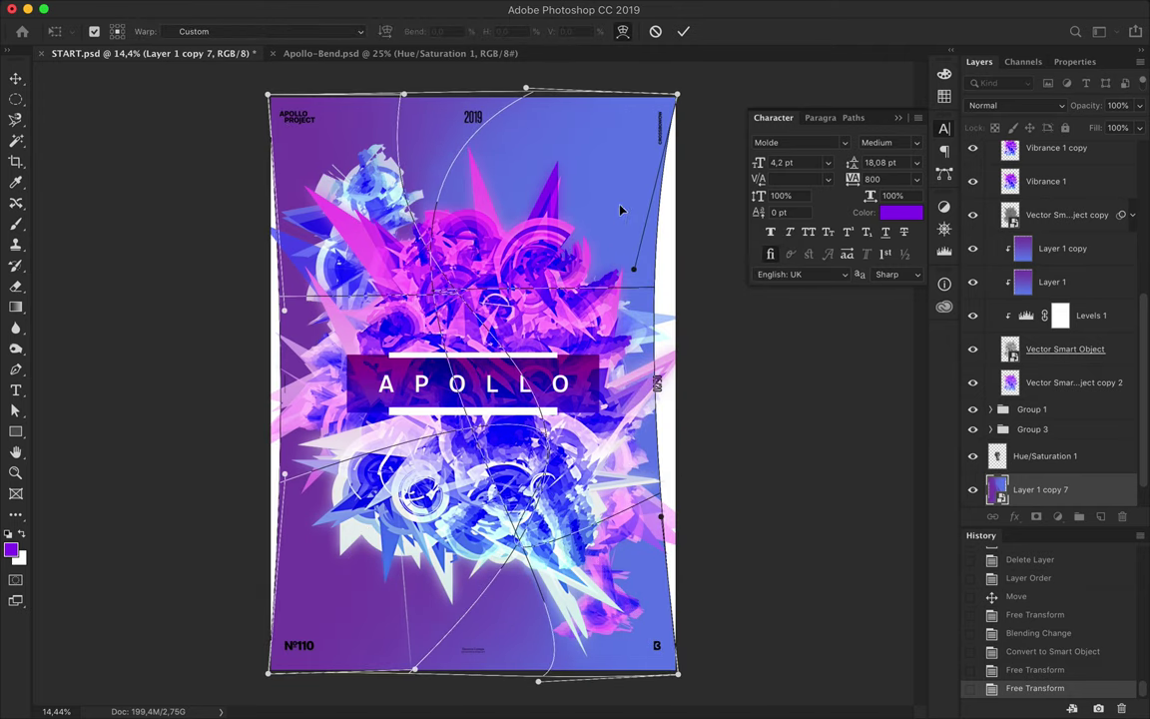
pyautogui.press('Return')
pyautogui.moveTo(662, 134); pyautogui.dragTo(592, 237)
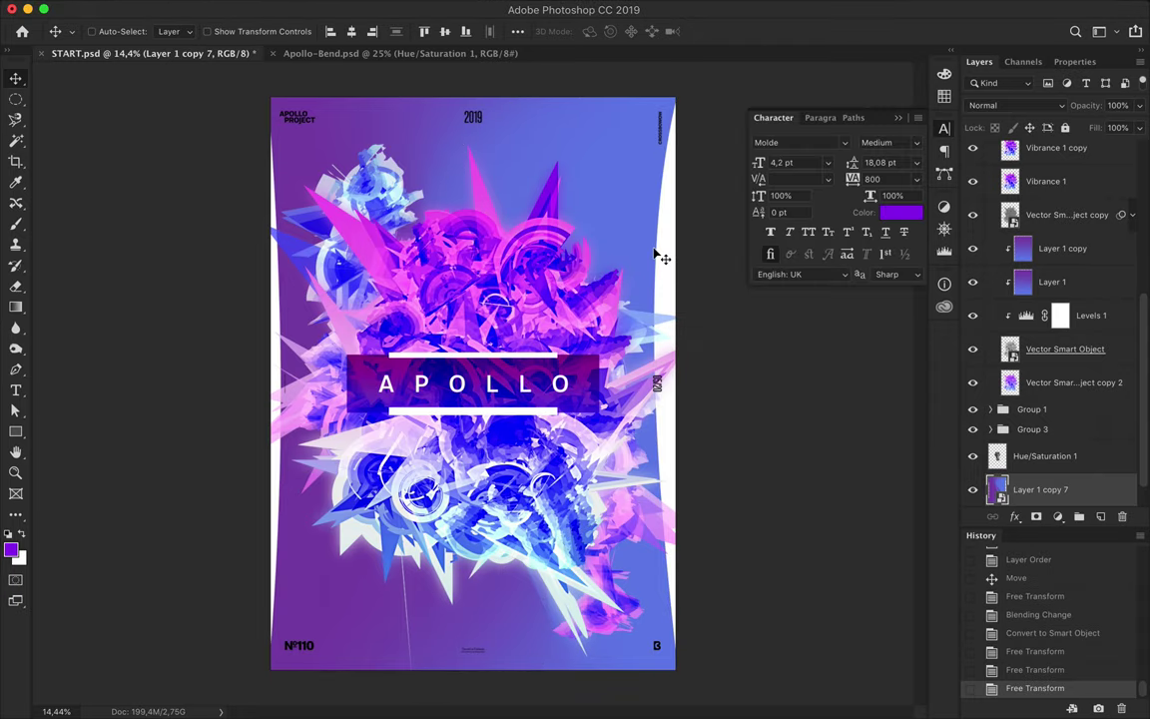
# - Widen the backdrop's left edge and reposition it horizontally on the poster
pyautogui.hotkey('ctrl', 't')
pyautogui.hotkey('ctrl', '0')
pyautogui.moveTo(141, 429)
pyautogui.mouseDown()
pyautogui.moveTo(117, 429)
pyautogui.moveTo(337, 399)
pyautogui.mouseUp()
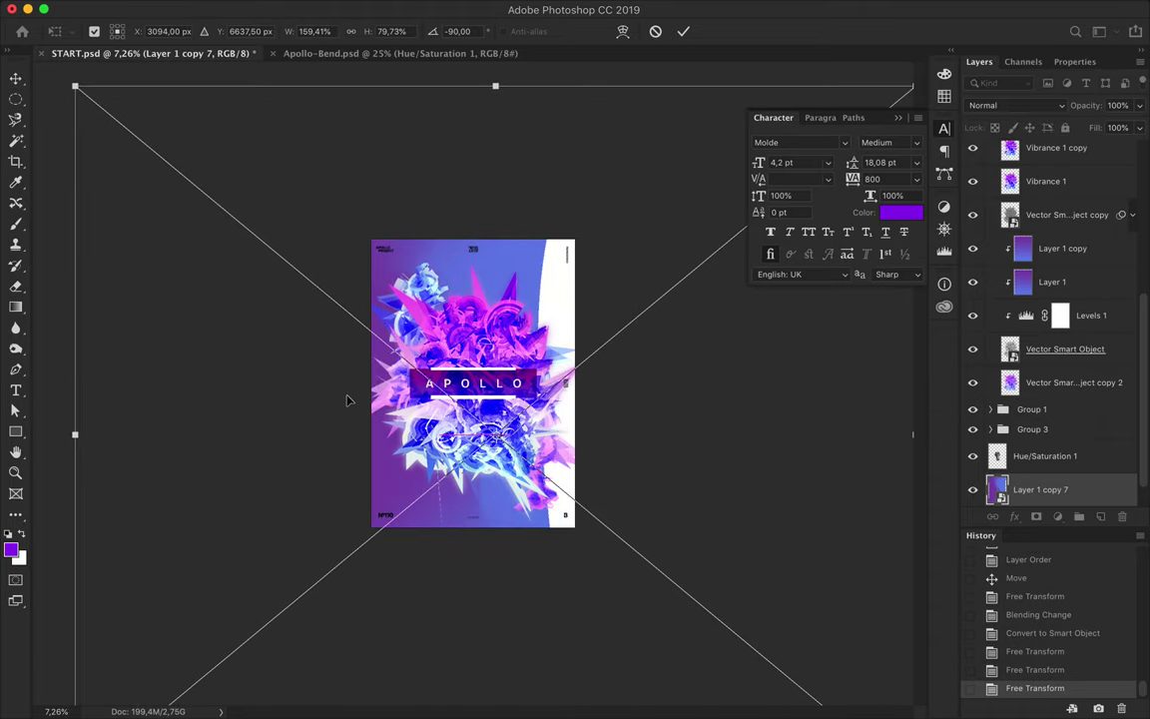
pyautogui.moveTo(347, 401); pyautogui.dragTo(349, 400)
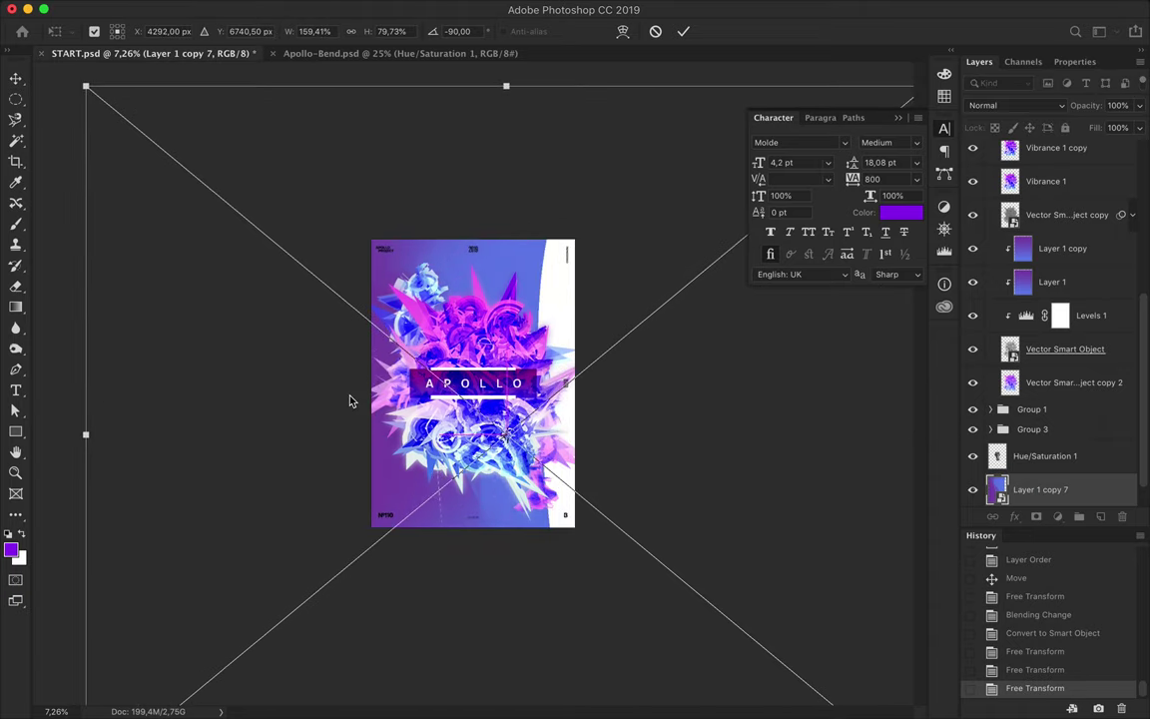
pyautogui.moveTo(608, 299); pyautogui.dragTo(539, 299)
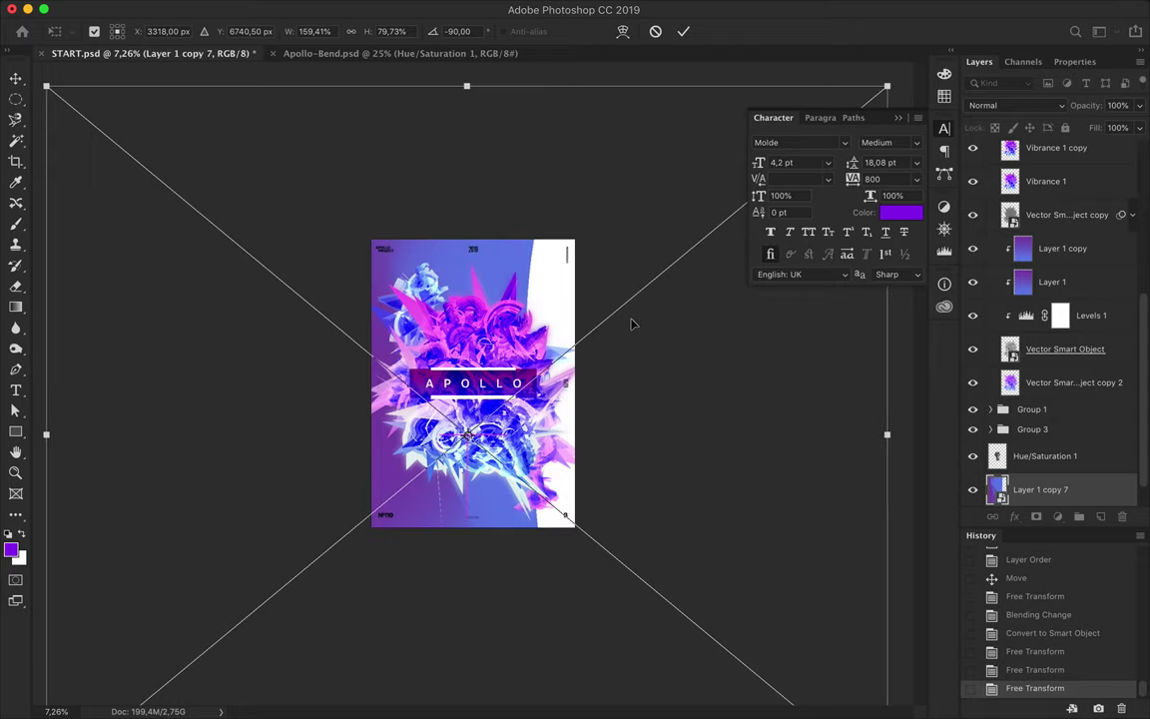
pyautogui.moveTo(631, 323); pyautogui.dragTo(631, 327)
pyautogui.press('Return')
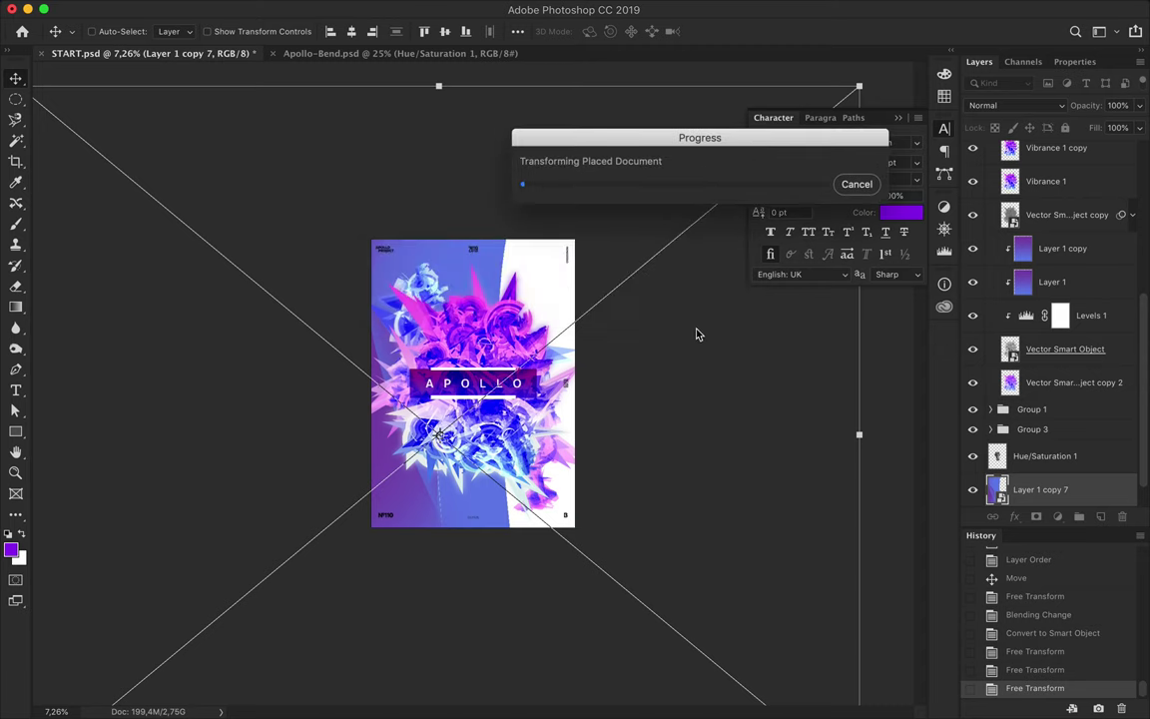
# - Try a lowered Vibrance adjustment on the backdrop, then delete it
pyautogui.click(1058, 516)
pyautogui.click(1054, 648)
pyautogui.moveTo(1047, 124); pyautogui.dragTo(1015, 125)
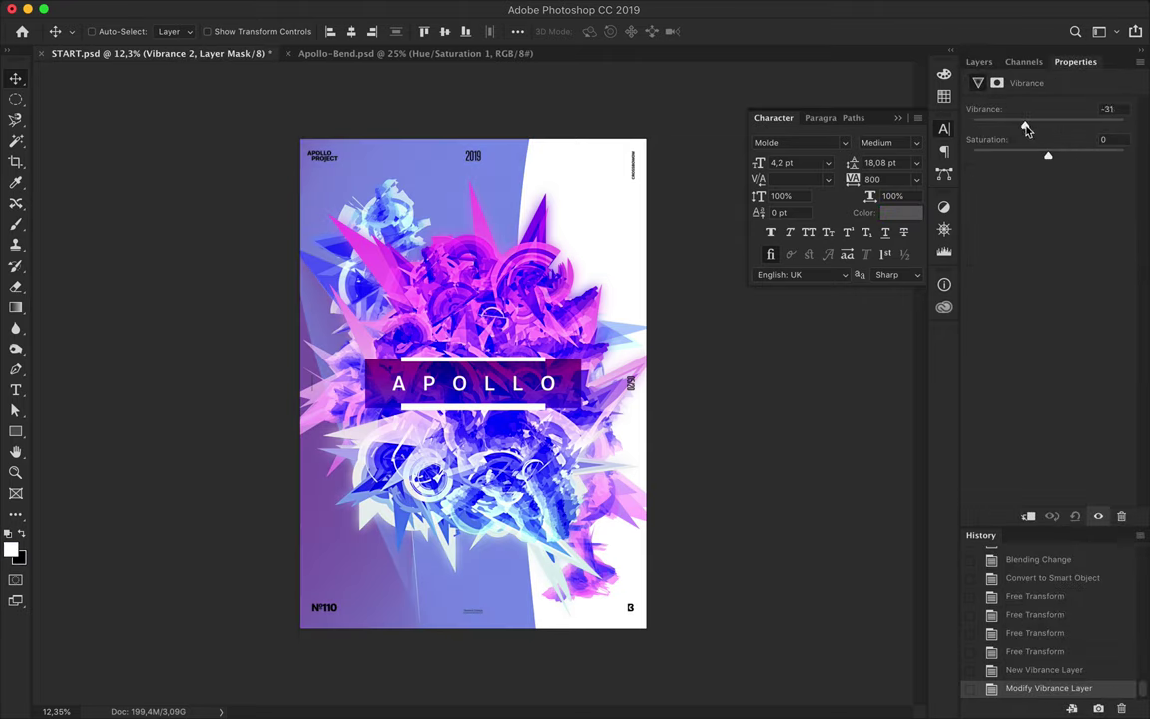
pyautogui.click(979, 62)
pyautogui.press('Delete')
# - Adjust the backdrop's fill and blend it in Hard Light mode
pyautogui.moveTo(1096, 127); pyautogui.dragTo(1110, 127)
pyautogui.click(998, 104)
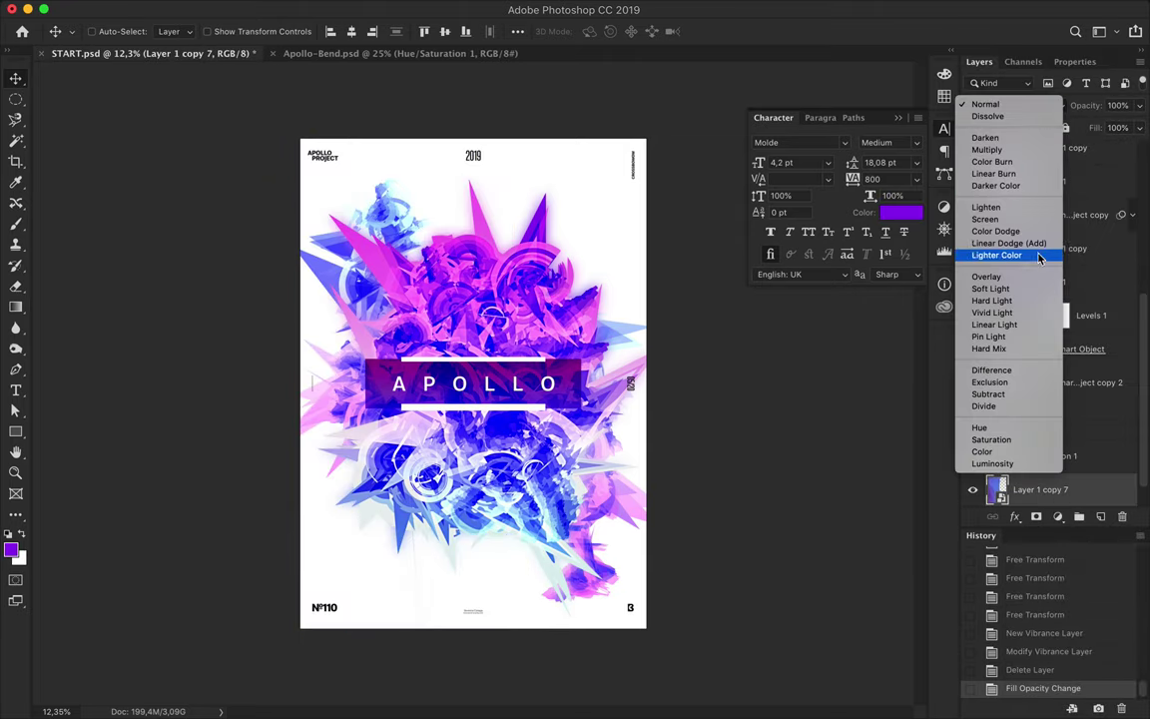
pyautogui.click(992, 300)
pyautogui.scroll(2, 599, 369)
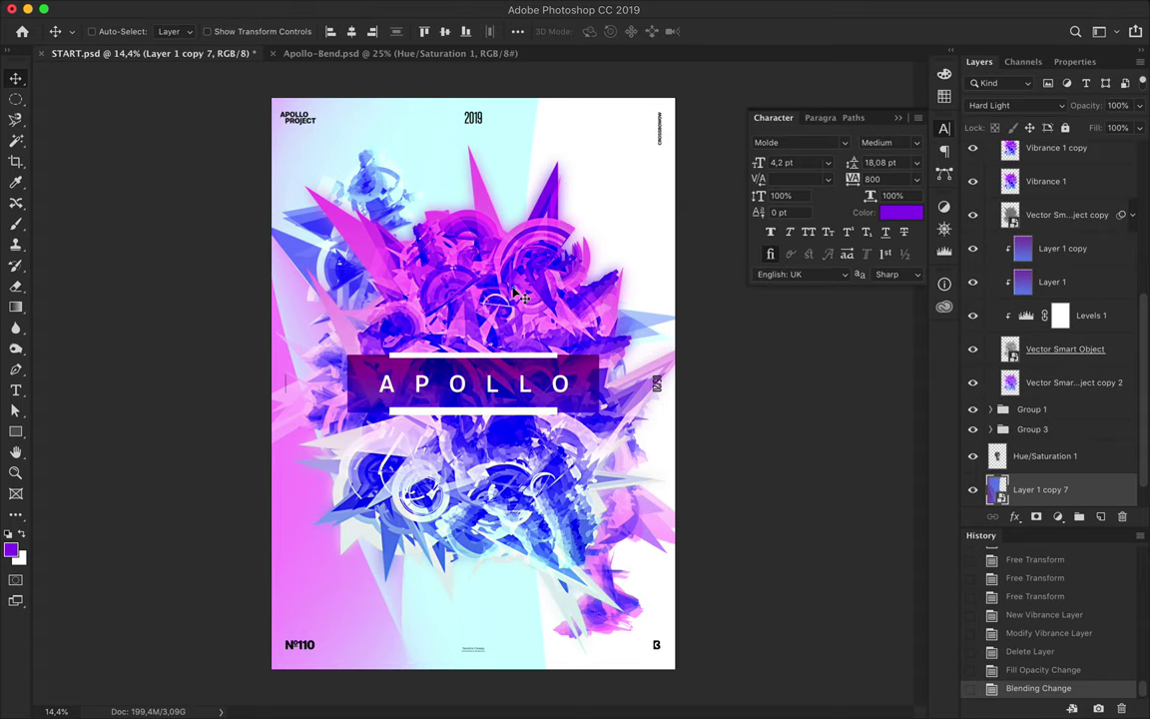
# - Sample blue from the artwork and draw a small blue triangle with the Pen tool
pyautogui.press('i')
pyautogui.click(339, 421)
pyautogui.press('v')
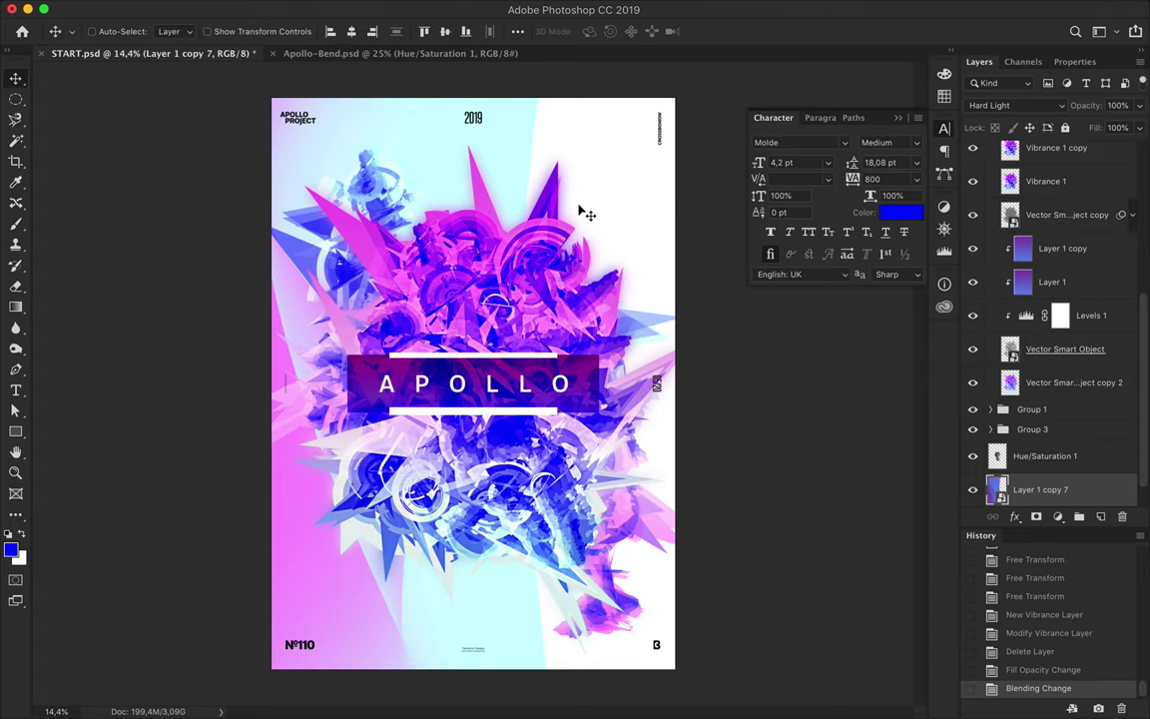
pyautogui.press('p')
pyautogui.click(580, 198)
pyautogui.click(597, 223)
pyautogui.click(599, 196)
# - Draw the first small blue triangles in the poster's upper right, removing a misplaced one
pyautogui.click(613, 169)
pyautogui.scroll(2, 577, 204)
pyautogui.click(647, 147)
pyautogui.click(597, 145)
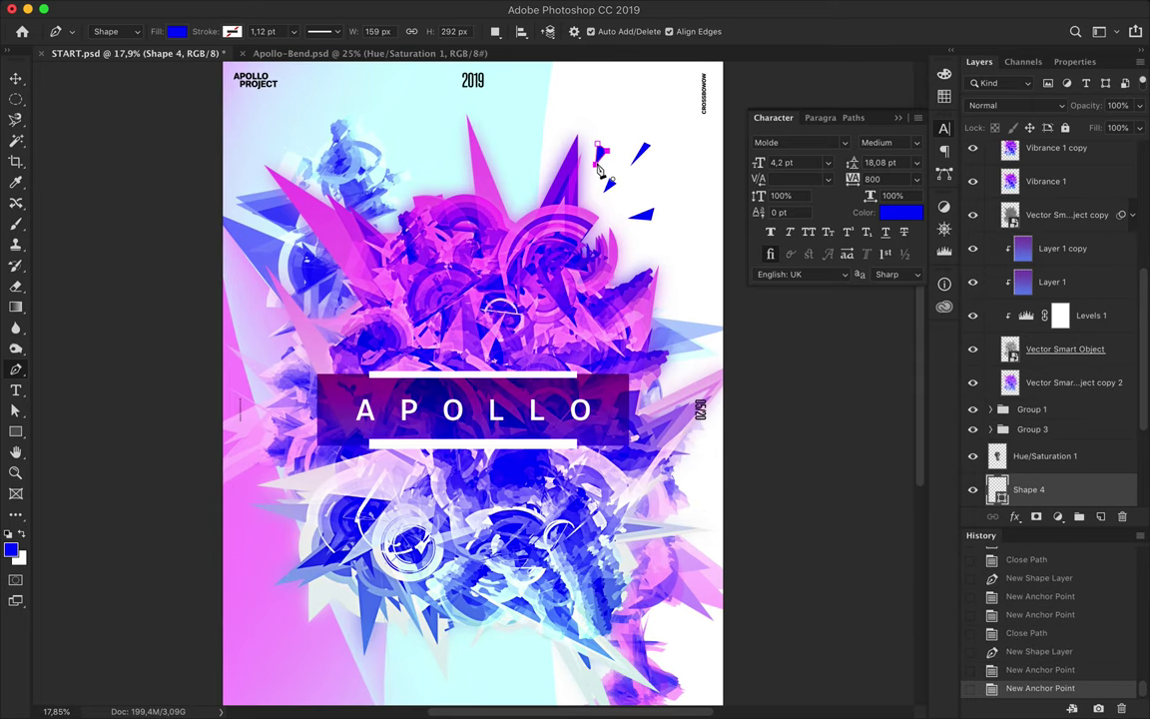
pyautogui.click(615, 211)
pyautogui.press('BackSpace')
pyautogui.press('BackSpace')
pyautogui.press('BackSpace')
pyautogui.click(605, 216)
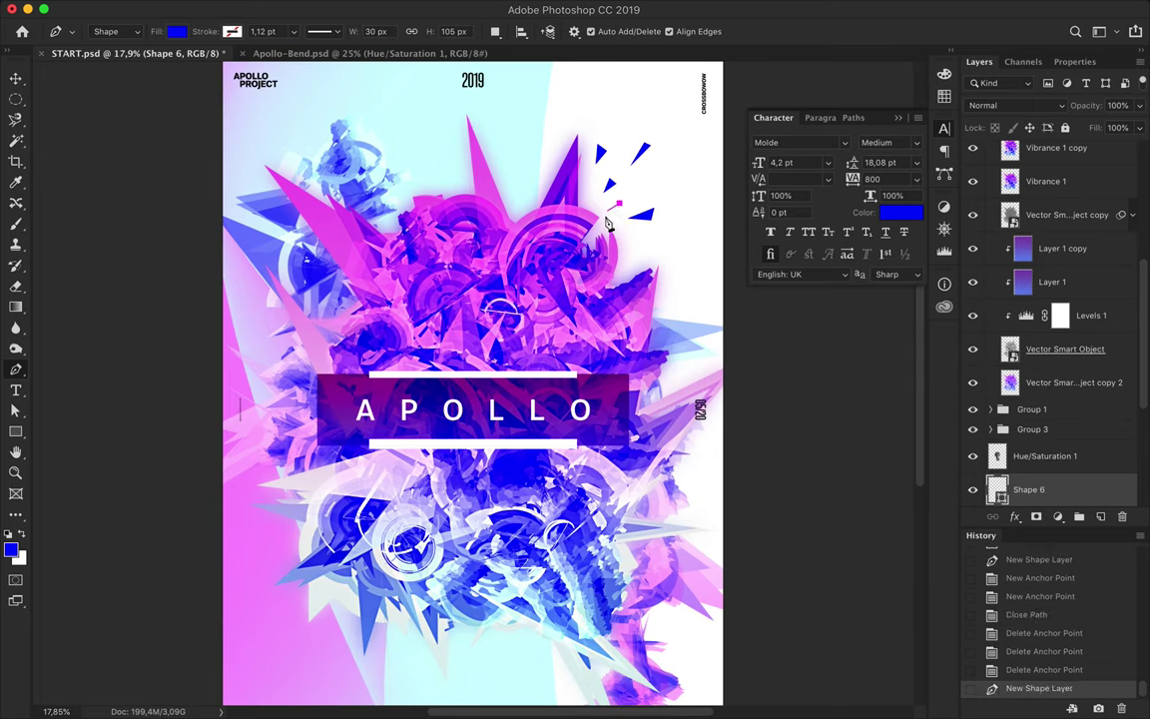
pyautogui.click(584, 186)
pyautogui.click(592, 192)
# - Add more small triangles to the cluster and reshape one by dragging its anchor points
pyautogui.scroll(2, 599, 210)
pyautogui.click(595, 215)
pyautogui.click(587, 168)
pyautogui.click(595, 158)
pyautogui.click(643, 190)
pyautogui.click(674, 180)
pyautogui.click(675, 196)
pyautogui.click(596, 116)
pyautogui.click(620, 129)
pyautogui.click(587, 145)
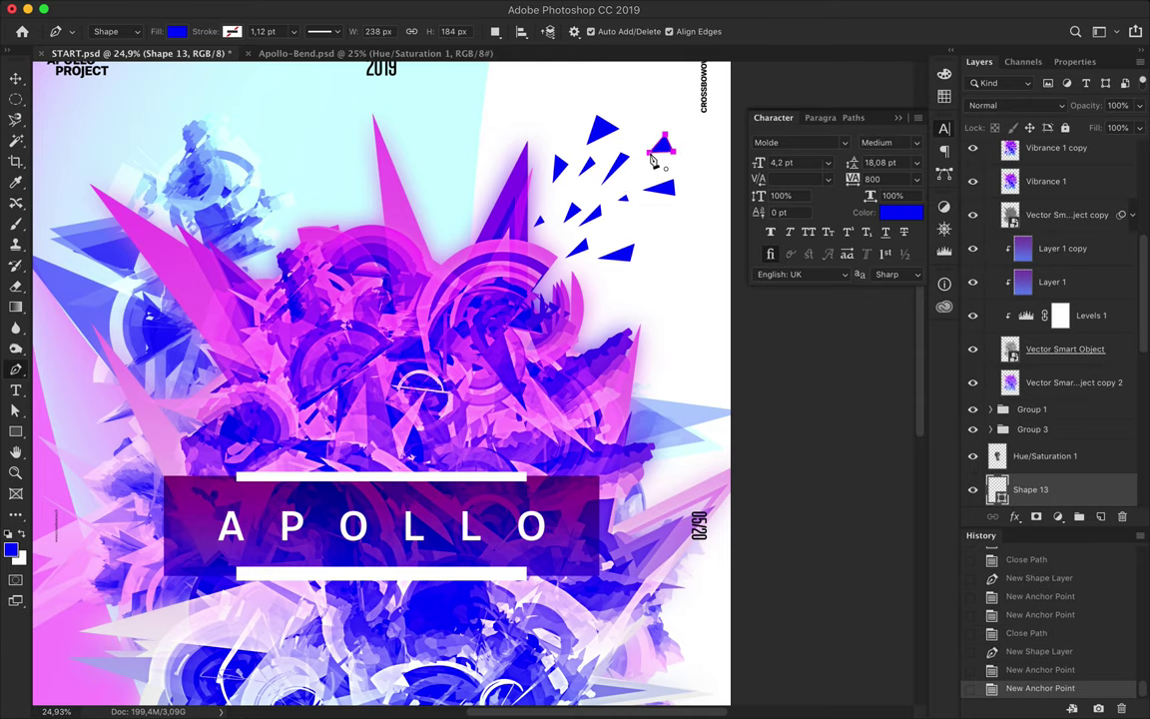
pyautogui.press('a')
pyautogui.moveTo(504, 130); pyautogui.dragTo(506, 157)
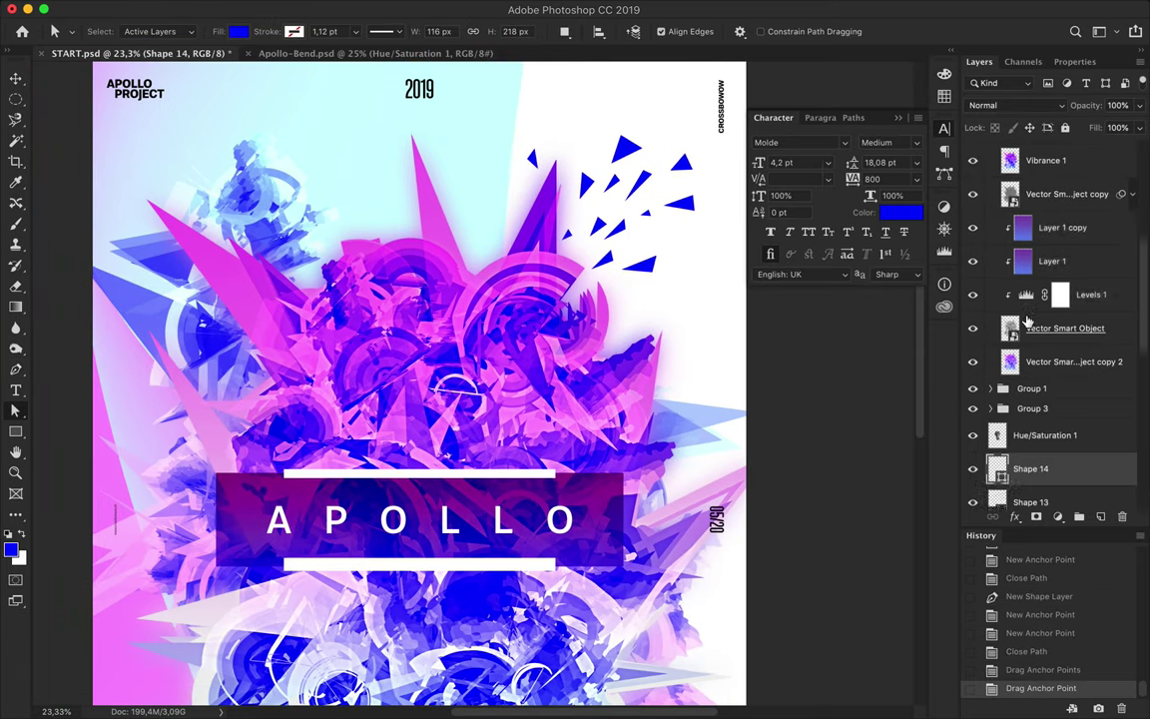
pyautogui.scroll(-2, 1038, 440)
# - Group the triangle shapes as 'Triangles' and scale the cluster to about 70%
pyautogui.keyDown('shift'); pyautogui.click(1038, 439); pyautogui.keyUp('shift')
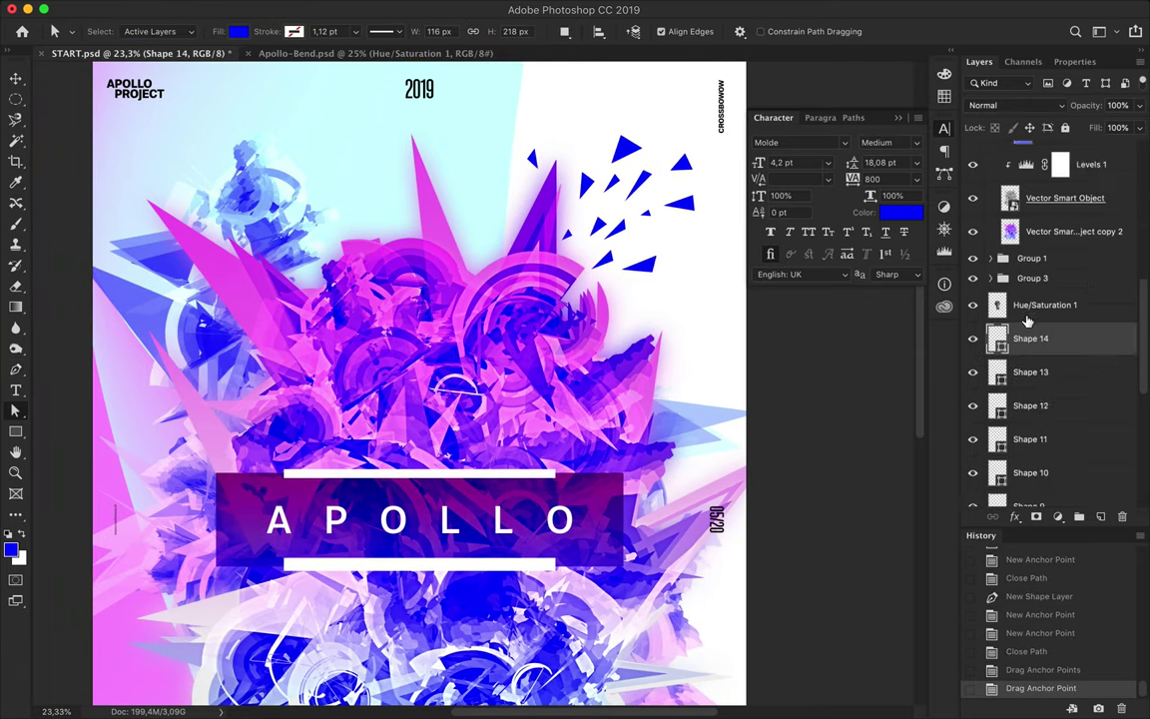
pyautogui.hotkey('ctrl', 'g')
pyautogui.doubleClick(1032, 430)
pyautogui.press('Return')
pyautogui.hotkey('ctrl', 't')
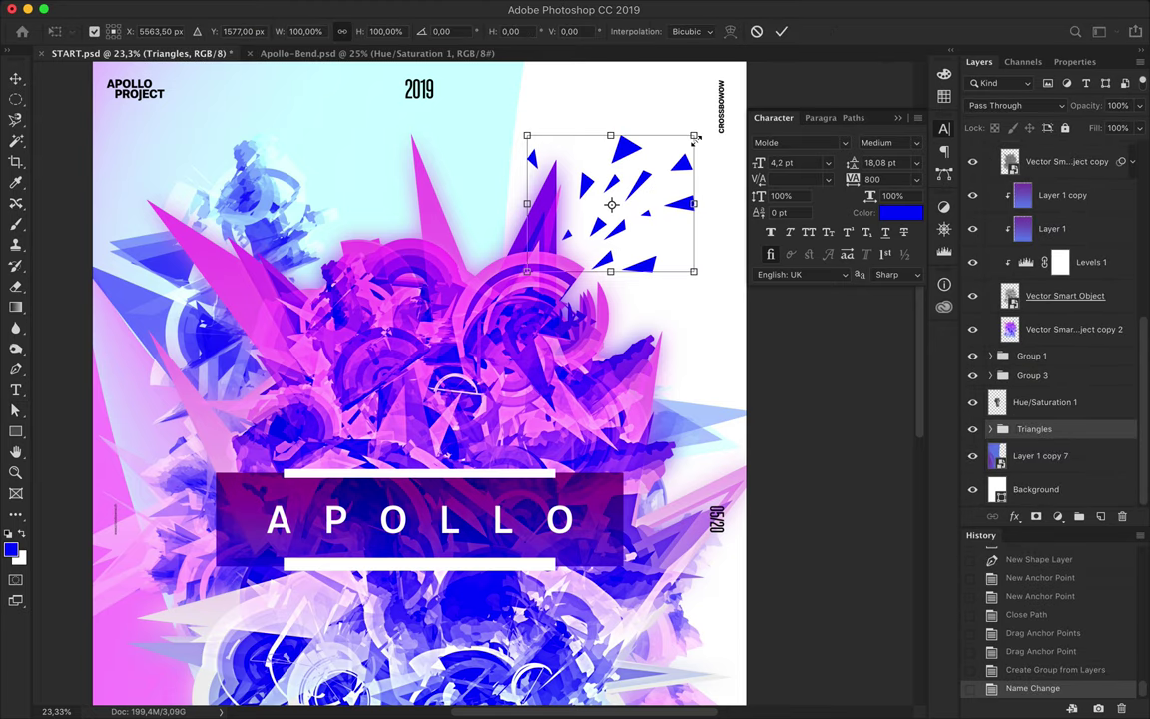
pyautogui.moveTo(706, 116); pyautogui.dragTo(679, 150)
pyautogui.moveTo(582, 186); pyautogui.dragTo(623, 205)
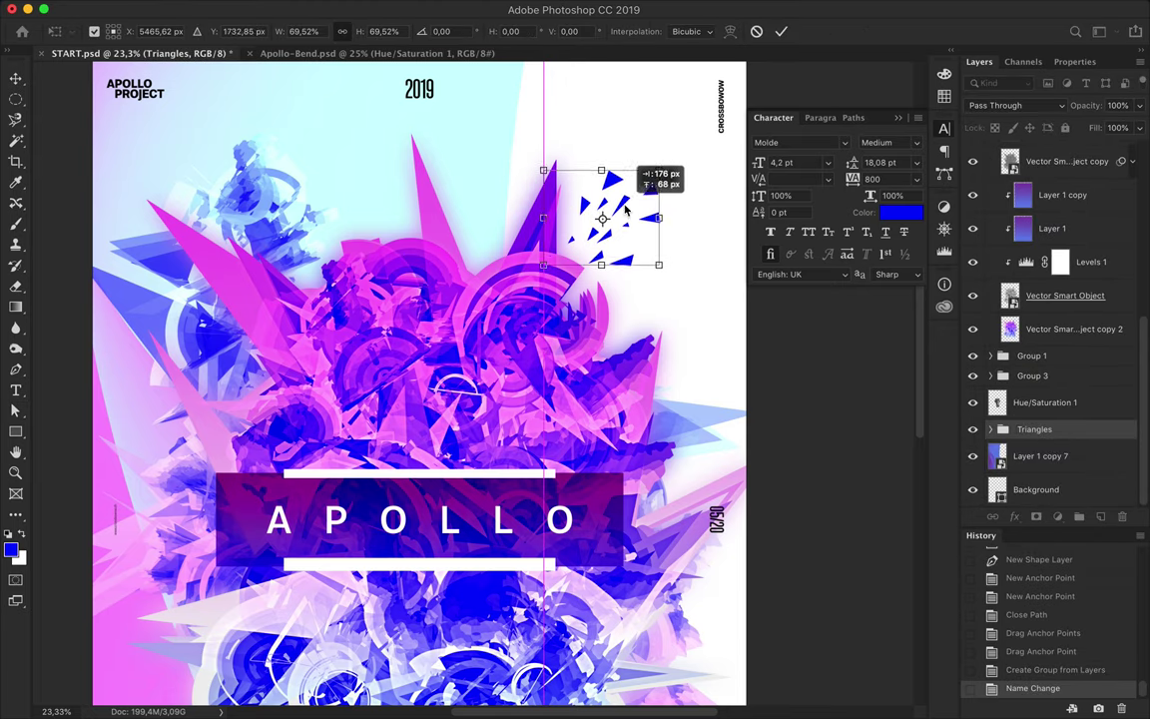
pyautogui.press('Return')
# - Adjust one triangle's shape, then draw more triangles, including a long thin one at top
pyautogui.press('a')
pyautogui.moveTo(541, 180); pyautogui.dragTo(483, 165)
pyautogui.scroll(2, 473, 99)
pyautogui.press('p')
pyautogui.click(614, 169)
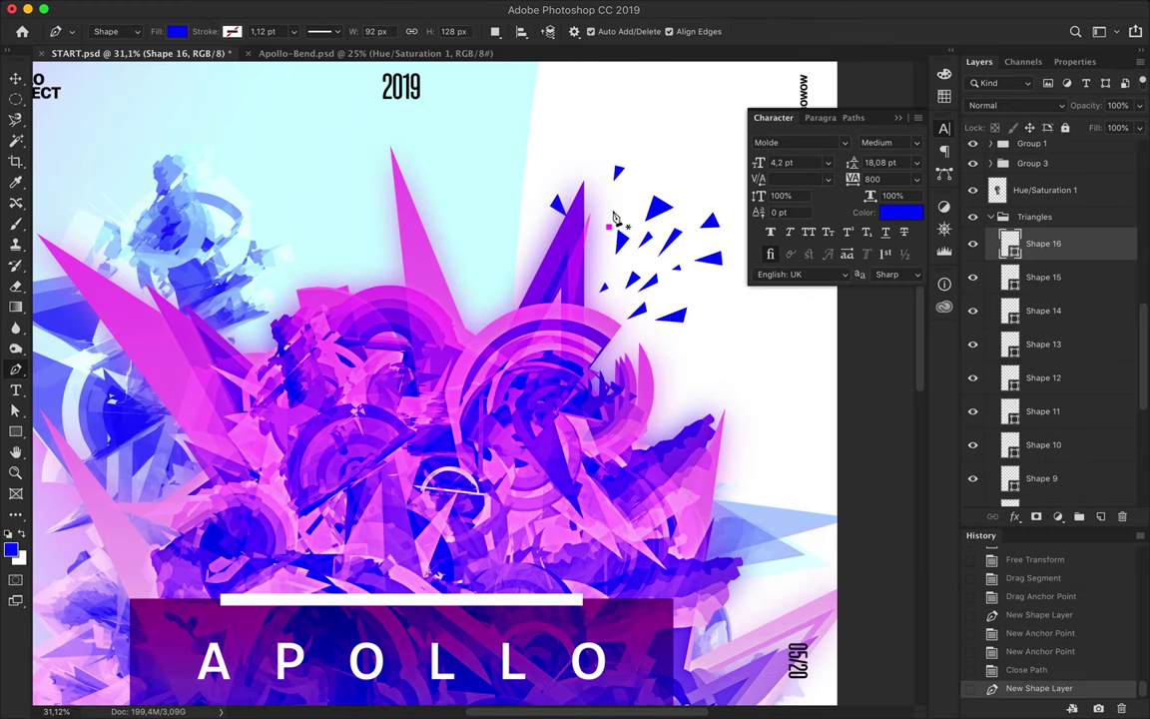
pyautogui.click(674, 355)
pyautogui.click(689, 358)
pyautogui.click(701, 332)
pyautogui.click(750, 330)
pyautogui.click(699, 326)
pyautogui.click(702, 332)
pyautogui.click(687, 196)
pyautogui.click(734, 147)
# - Nudge a few triangles into position and collapse the Triangles group
pyautogui.scroll(-3, 633, 209)
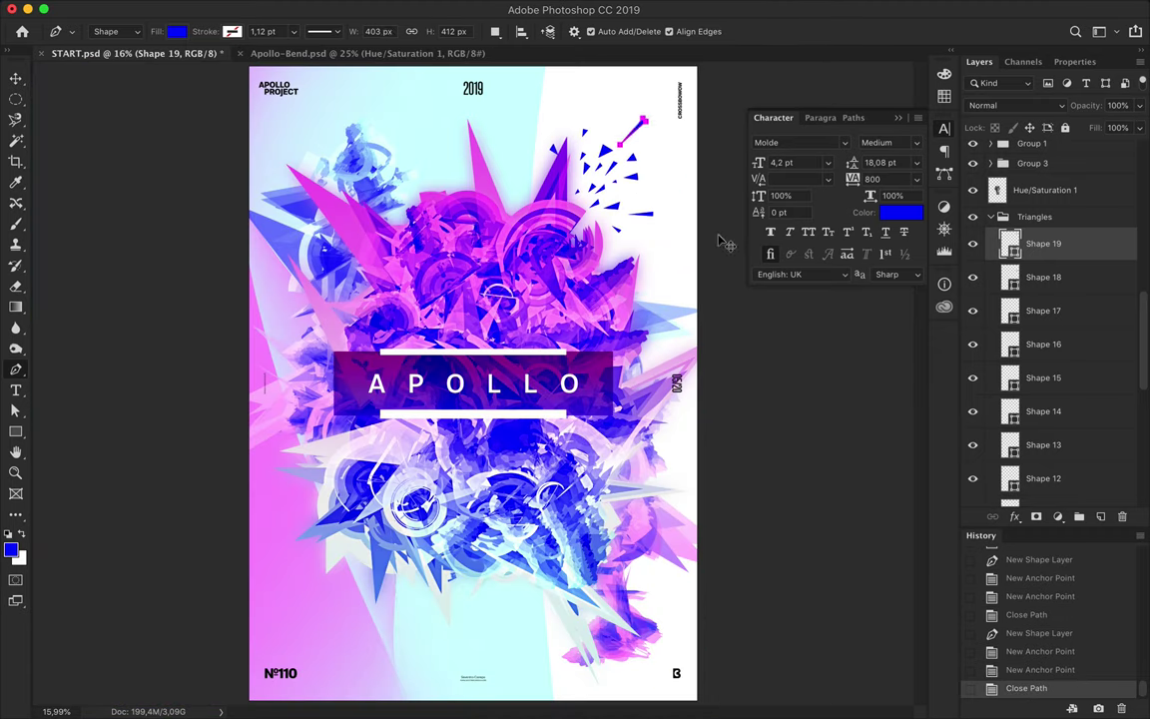
pyautogui.press('v')
pyautogui.scroll(2, 633, 209)
pyautogui.press('a')
pyautogui.scroll(-2, 633, 209)
pyautogui.moveTo(641, 204); pyautogui.dragTo(644, 203)
pyautogui.scroll(-1, 696, 252)
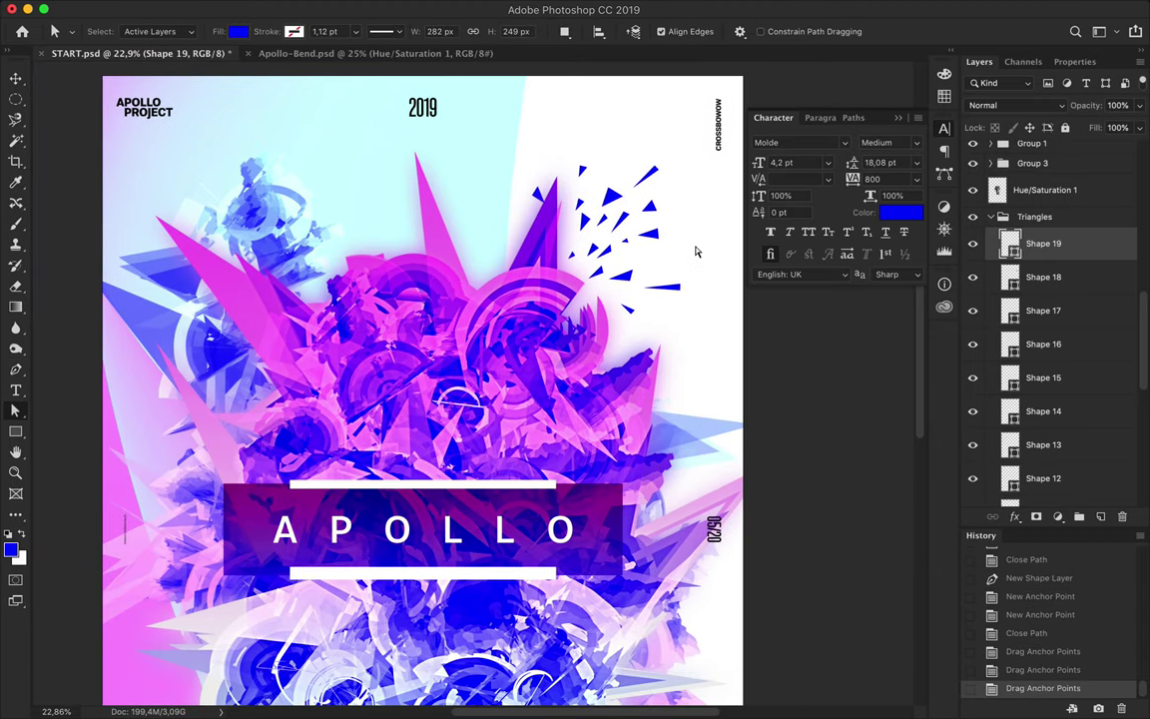
pyautogui.scroll(-3, 696, 251)
pyautogui.scroll(-2, 696, 252)
pyautogui.click(991, 216)
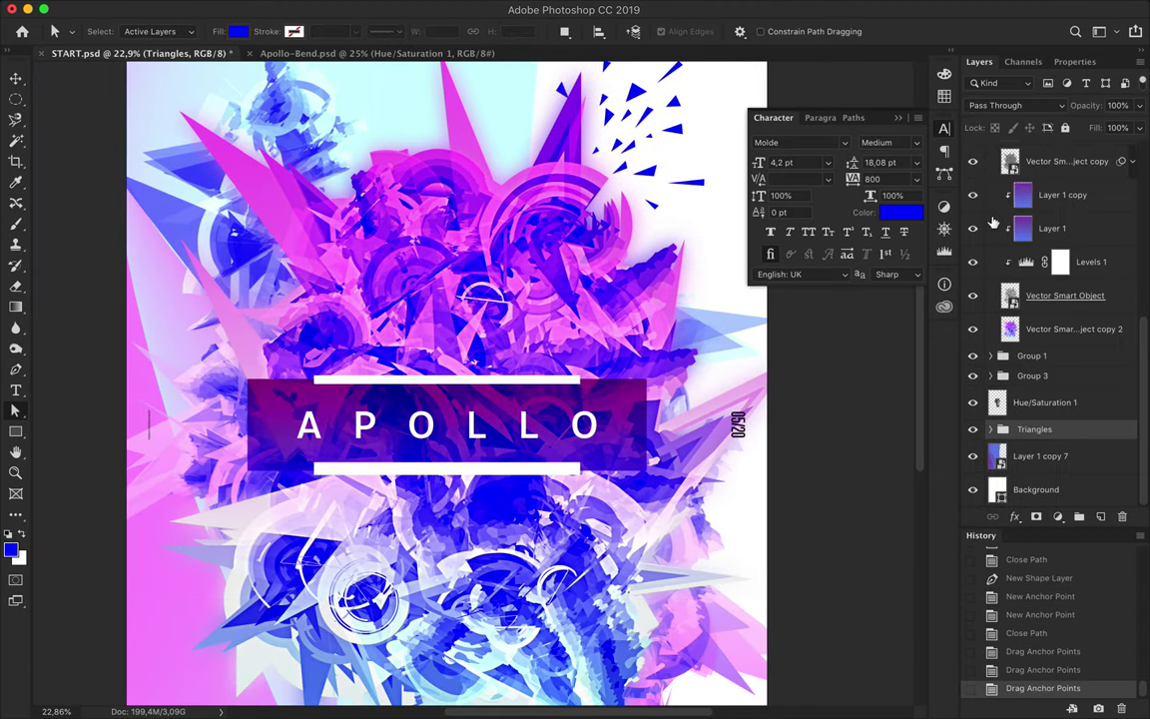
# - Move the upper gradient layer higher in the stack to darken the APOLLO band
pyautogui.scroll(-2, 500, 156)
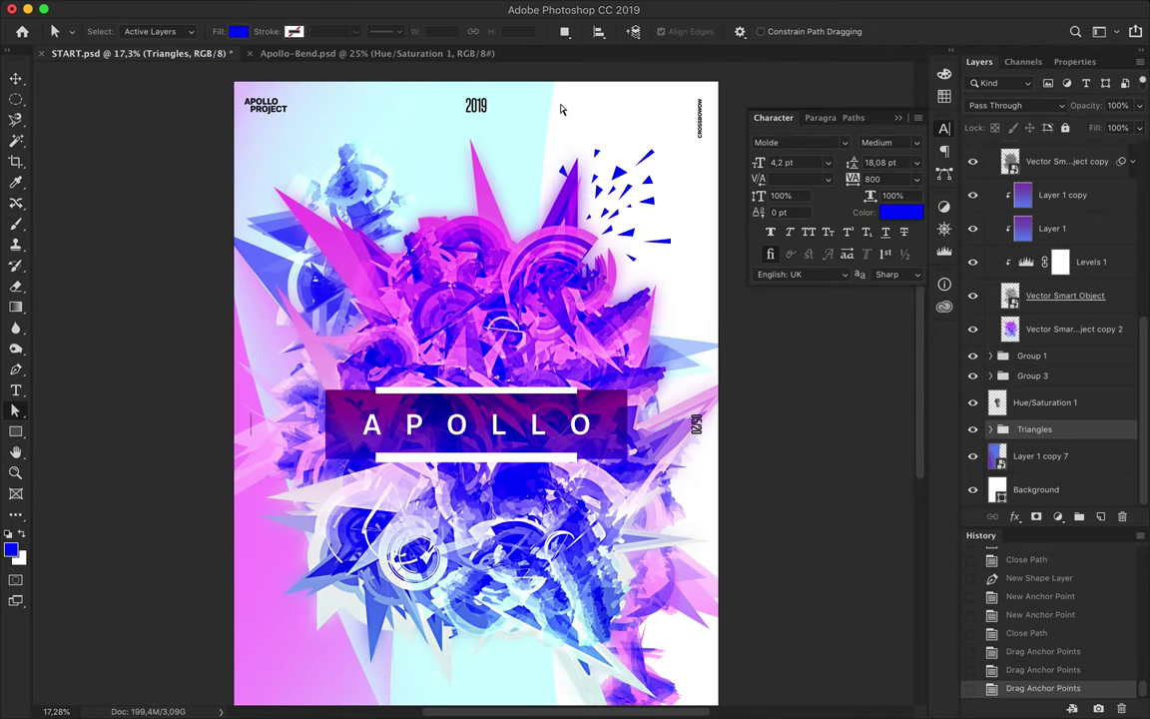
pyautogui.press('v')
pyautogui.click(519, 103)
pyautogui.moveTo(1073, 223); pyautogui.dragTo(1078, 242)
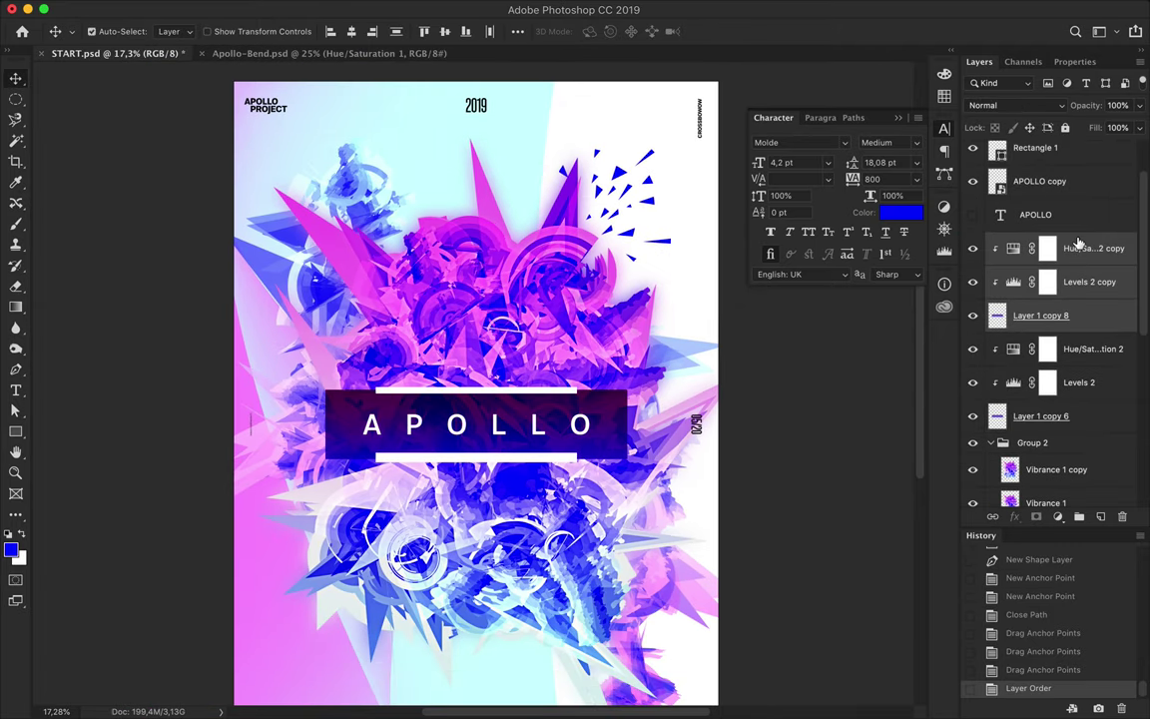
# - Merge the visible artwork into one layer, add noise, and blend it Overlay at 7% fill
pyautogui.hotkey('ctrl', 'e')
pyautogui.click(400, 8)
pyautogui.click(634, 243)
pyautogui.click(210, 36)
pyautogui.click(1016, 104)
pyautogui.click(988, 282)
pyautogui.moveTo(1139, 127); pyautogui.dragTo(1065, 147)
# - Move the gradient backdrop layer near the top of the stack and rotate it 180°
pyautogui.scroll(5, 623, 383)
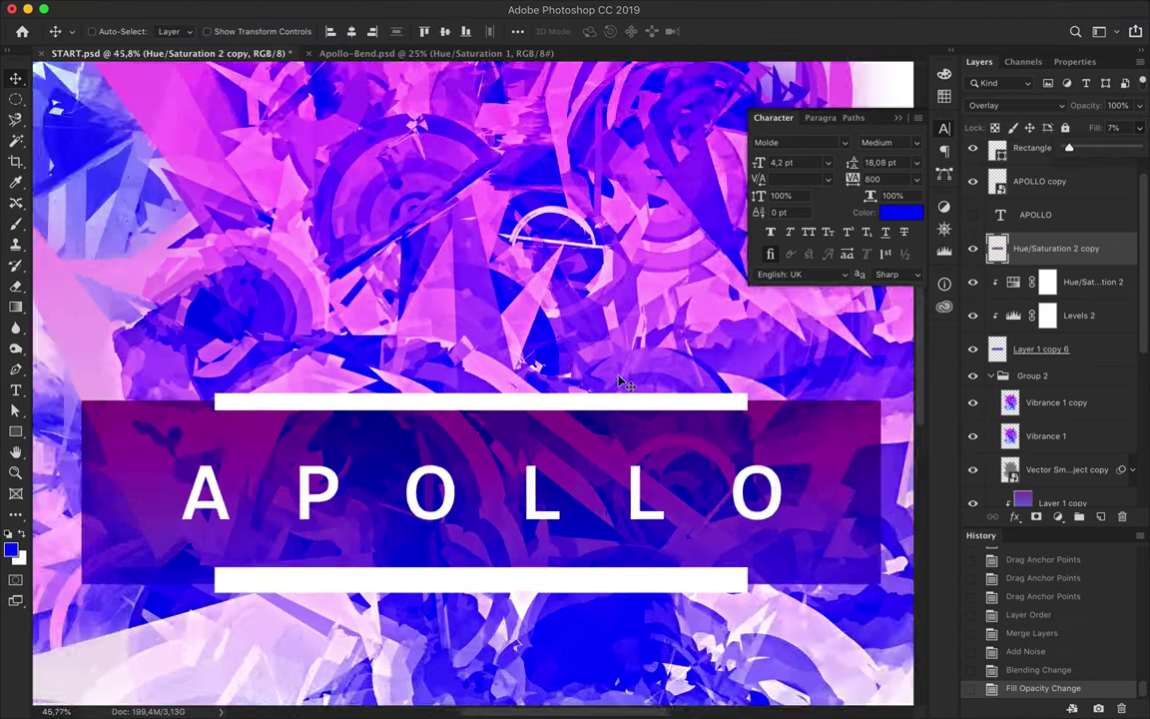
pyautogui.scroll(-3, 623, 383)
pyautogui.scroll(-2, 623, 384)
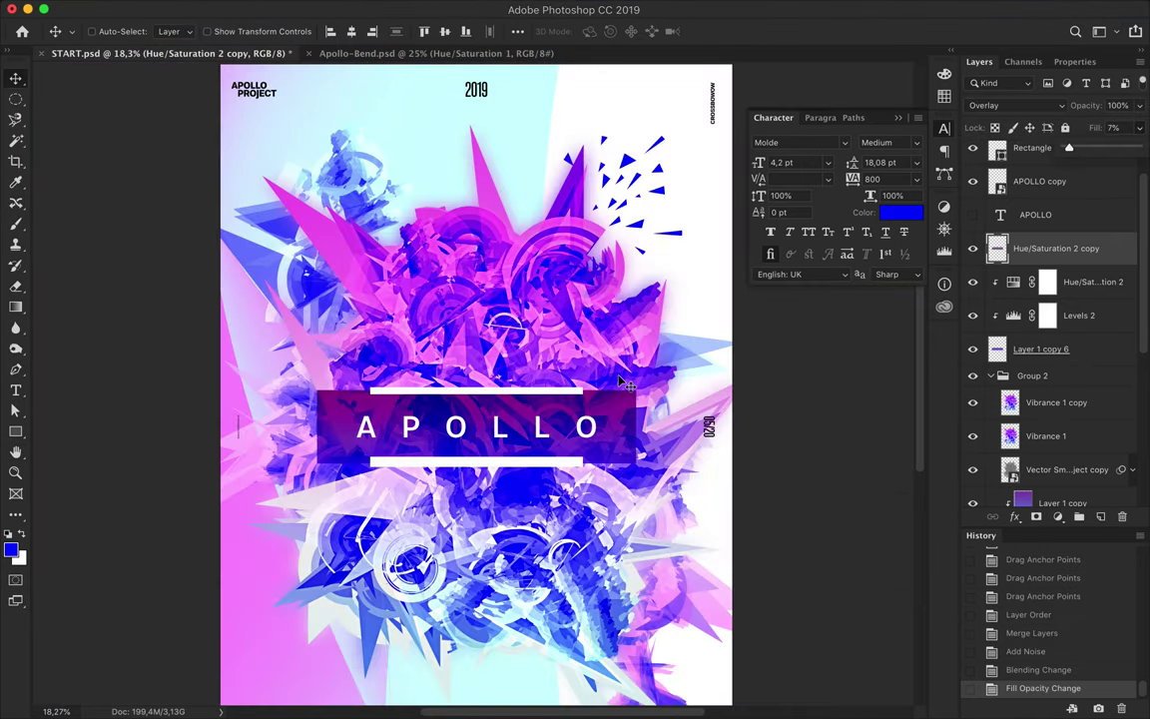
pyautogui.scroll(-1, 623, 383)
pyautogui.keyDown('ctrl'); pyautogui.click(441, 608); pyautogui.keyUp('ctrl')
pyautogui.moveTo(980, 485)
pyautogui.mouseDown()
pyautogui.moveTo(1041, 133)
pyautogui.moveTo(1041, 150)
pyautogui.mouseUp()
pyautogui.hotkey('ctrl', 't')
pyautogui.hotkey('ctrl', '0')
pyautogui.moveTo(72, 106); pyautogui.dragTo(616, 578)
pyautogui.moveTo(524, 545)
pyautogui.mouseDown()
pyautogui.moveTo(600, 417)
pyautogui.moveTo(631, 416)
pyautogui.moveTo(647, 441)
pyautogui.moveTo(637, 443)
pyautogui.mouseUp()
pyautogui.press('Return')
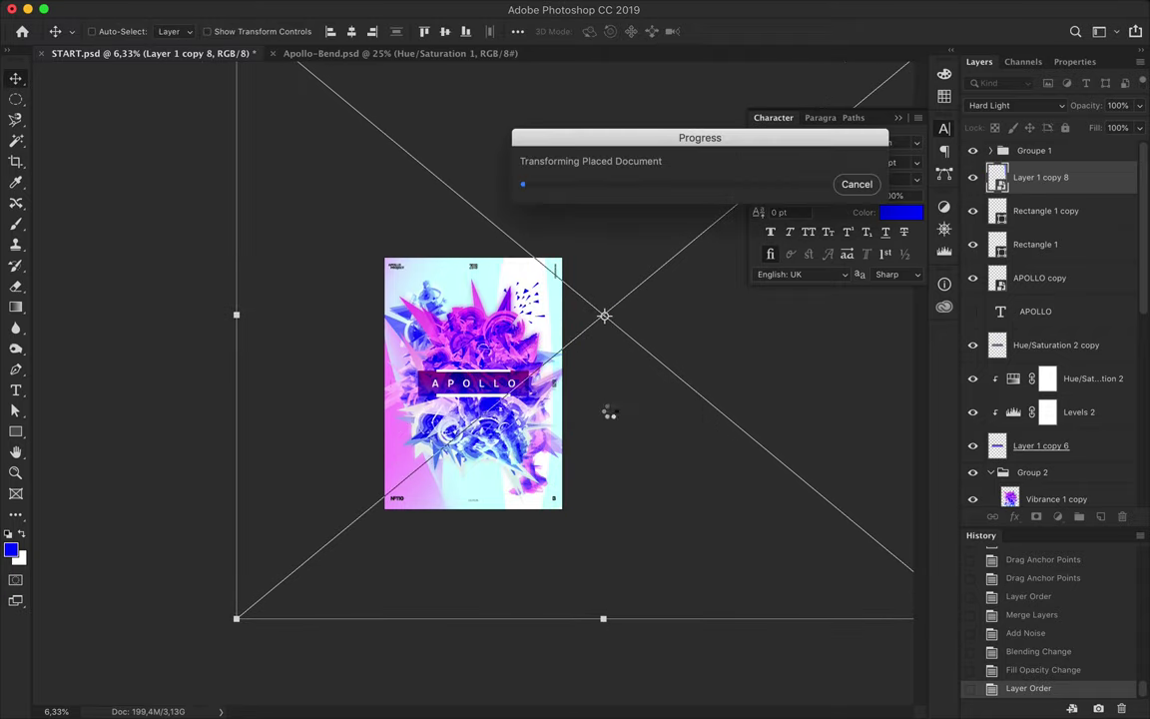